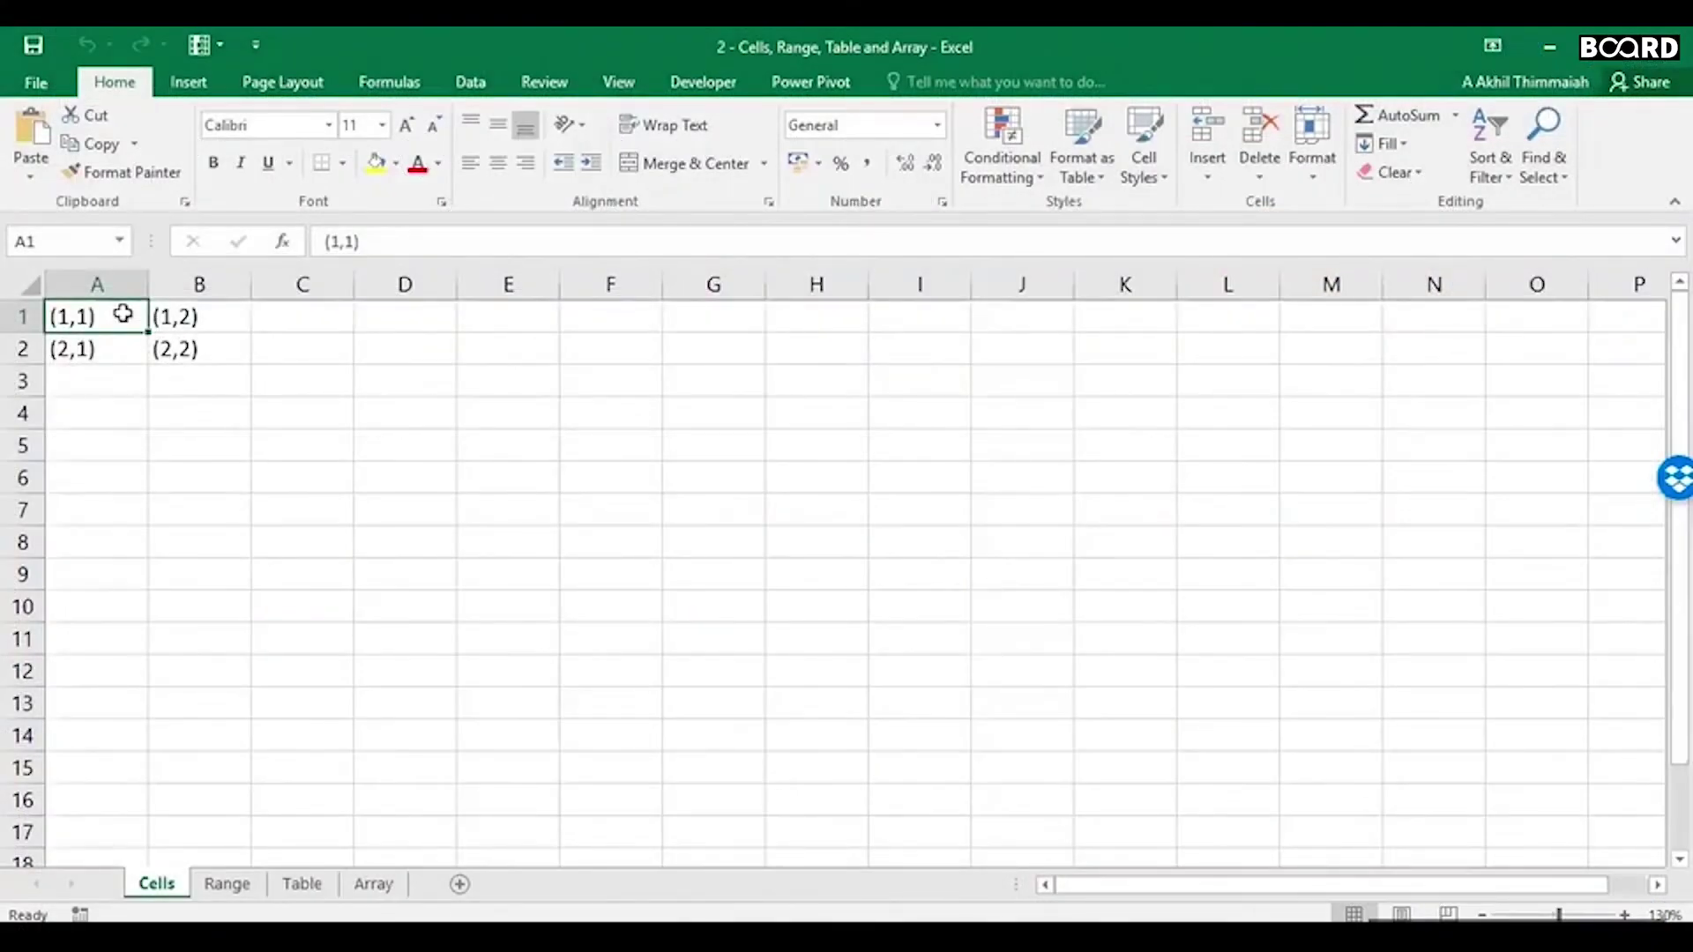
Step: On the Cells sheet, visit cells A1, B1 and A2 to show their (row,column) labels
key("Down")
key("Down")
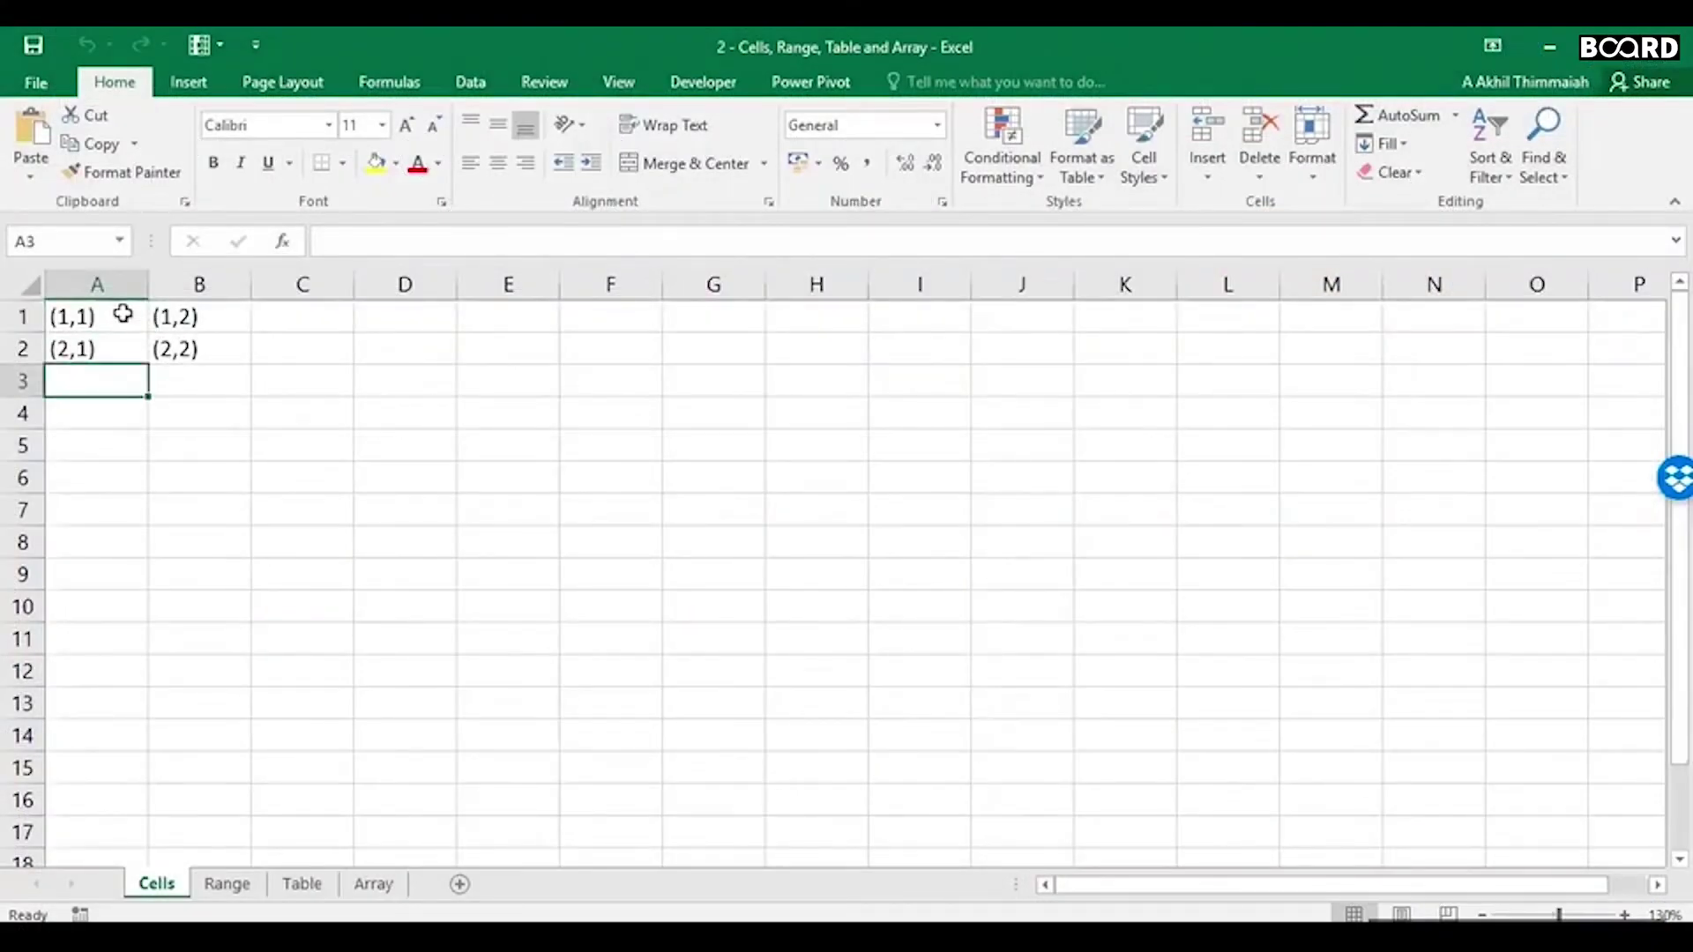
key("Up")
key("Up")
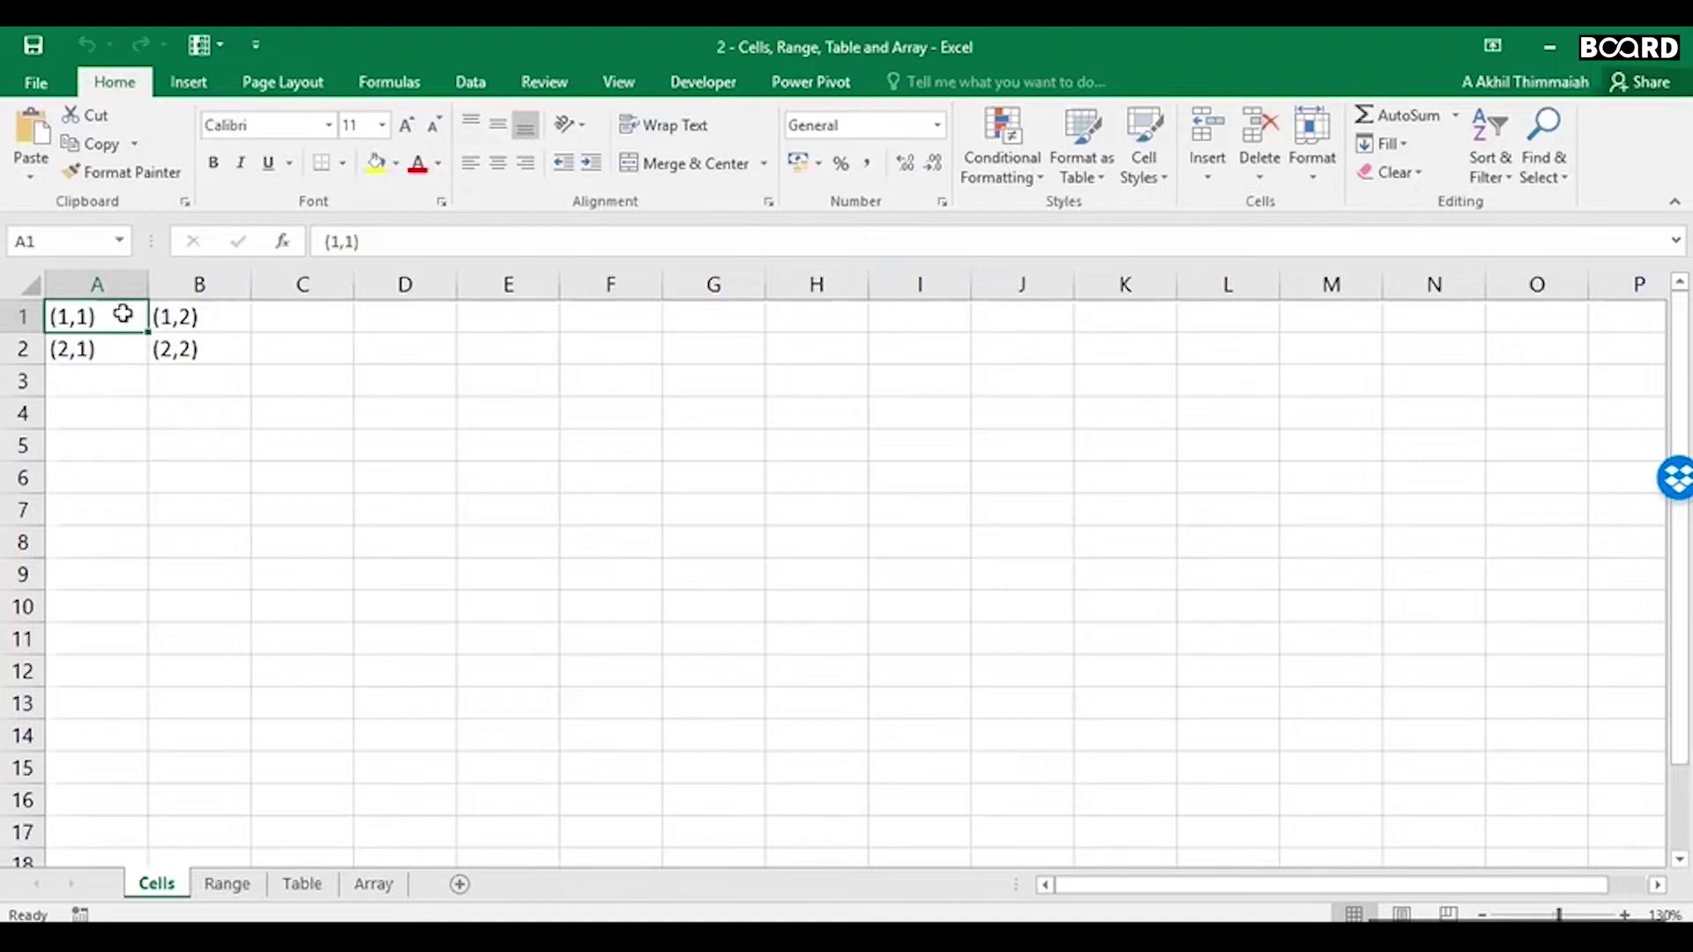
key("Down")
key("Down")
key("Down")
left_click(122, 314)
left_click(170, 314)
key("Down")
key("Left")
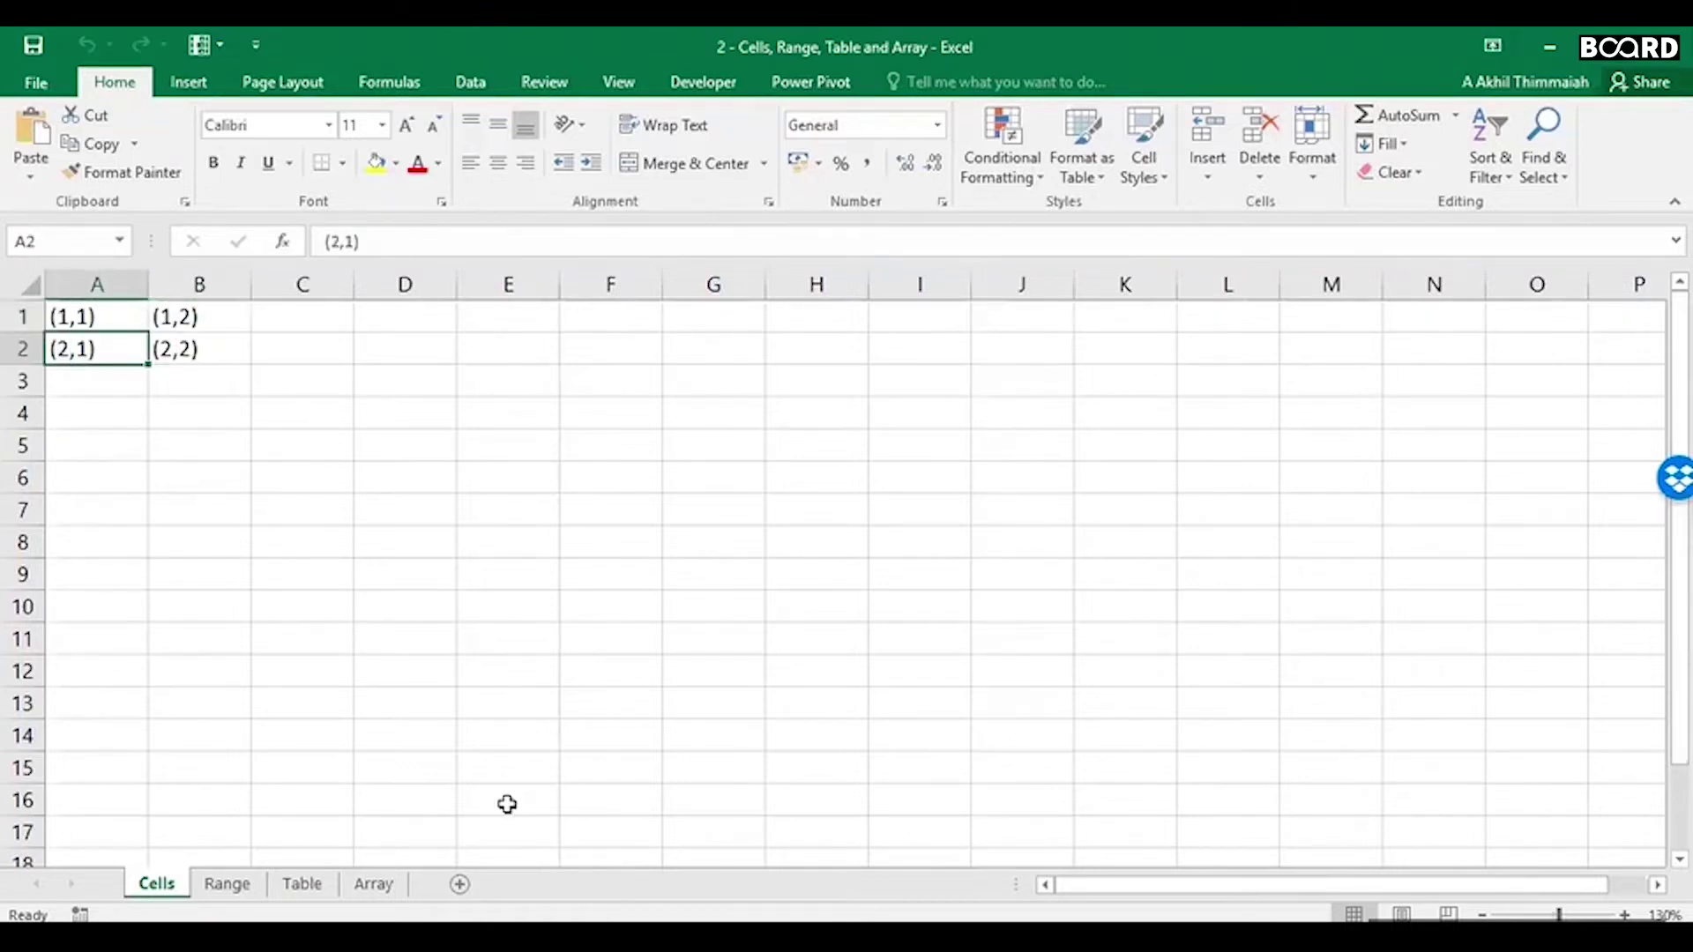
left_click(93, 316)
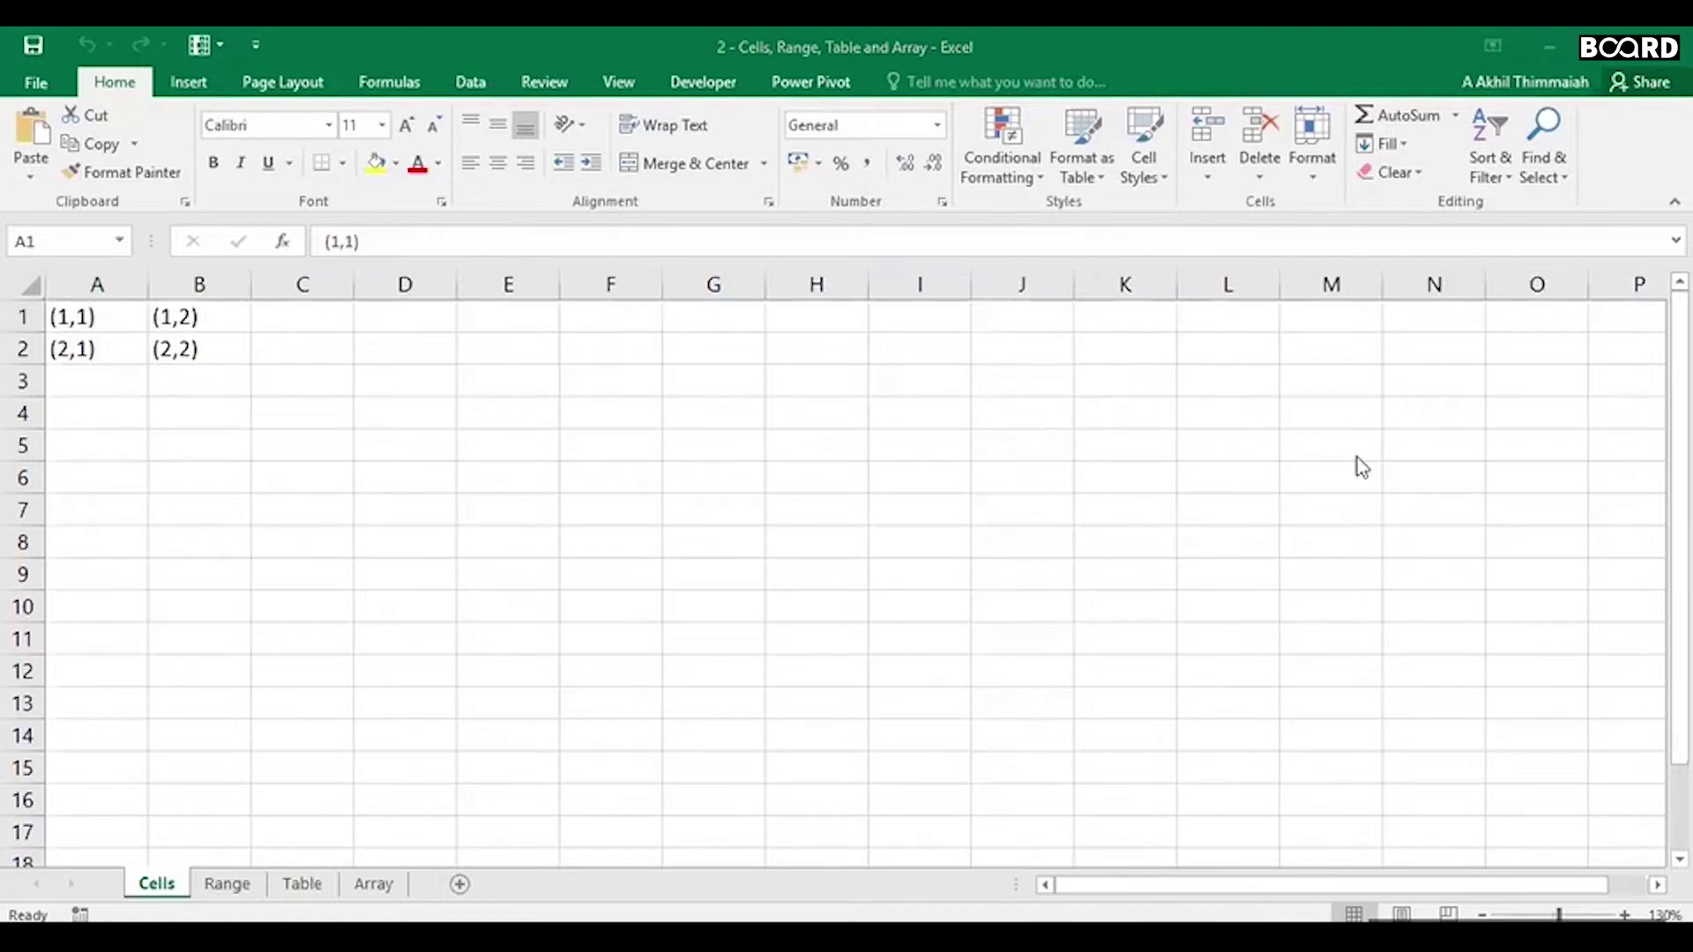
left_click(93, 317)
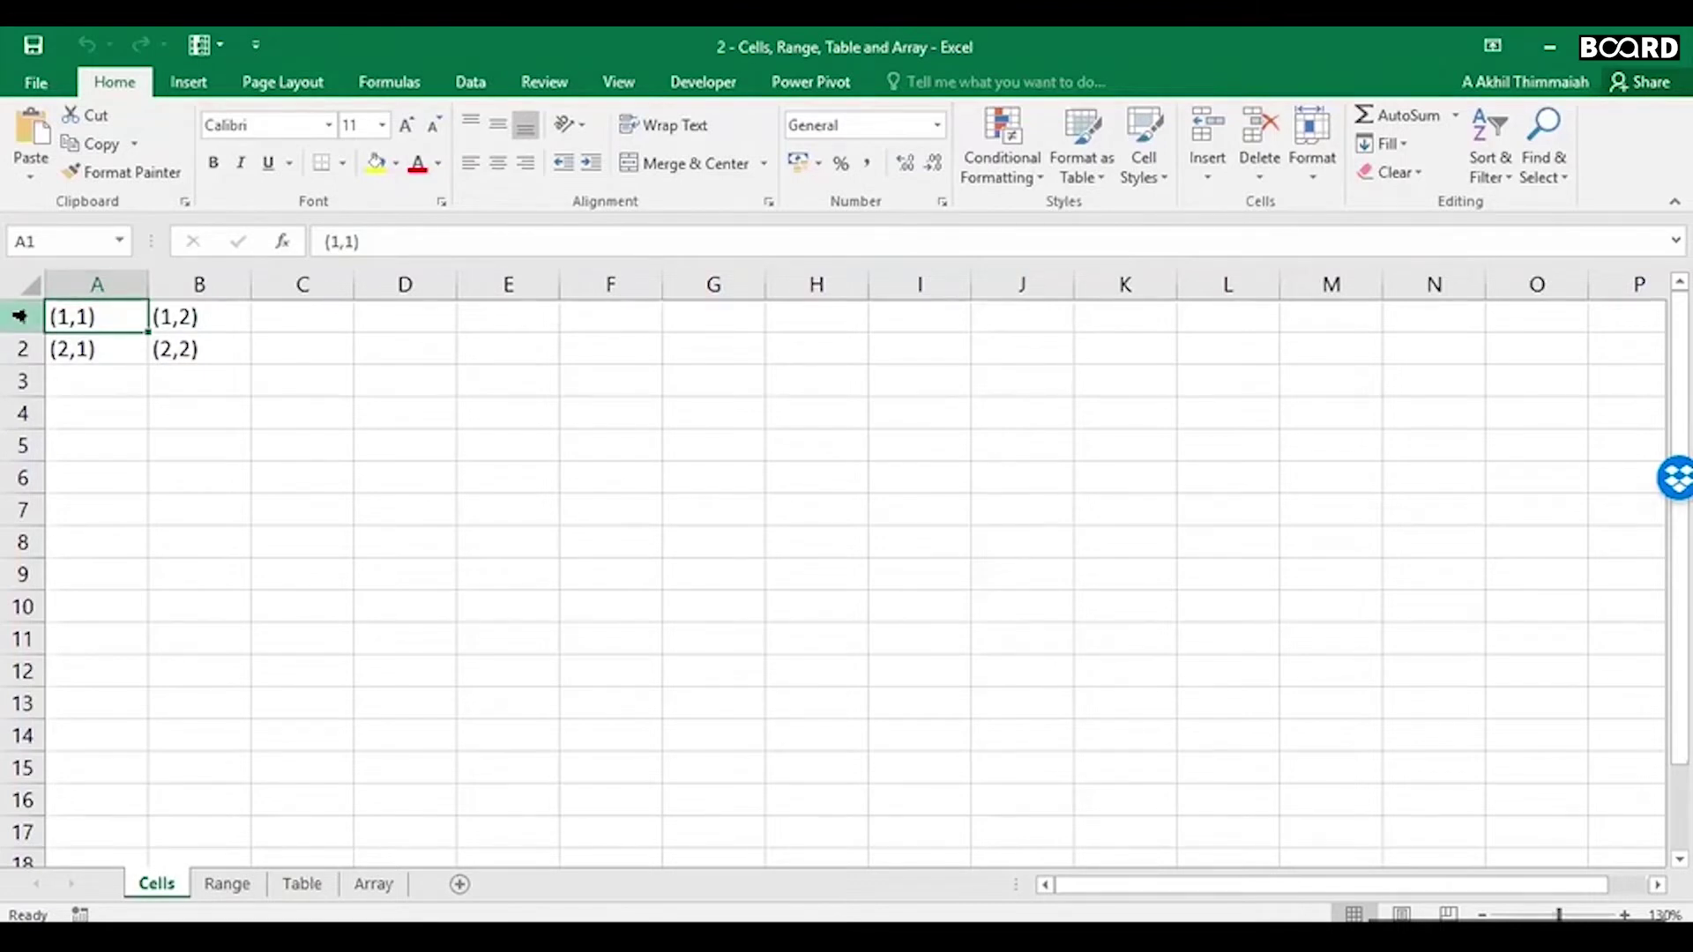
Step: Select whole columns A through F in turn, then row 1, then cell A2 alone
left_click(127, 280)
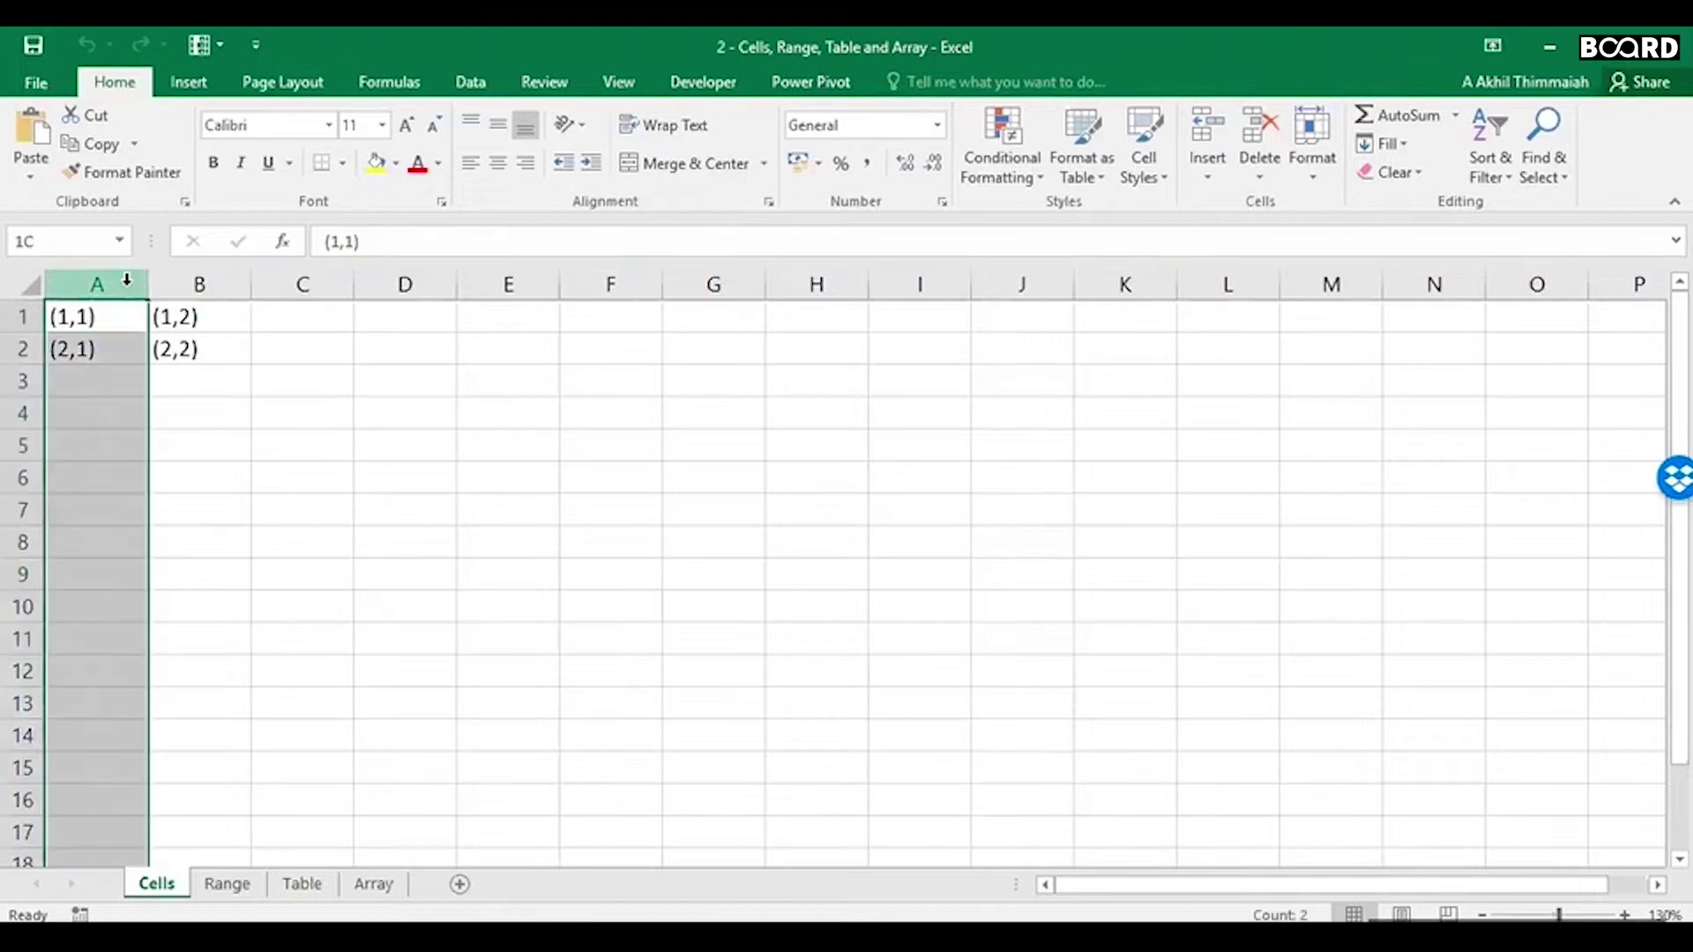
left_click(204, 280)
left_click(297, 279)
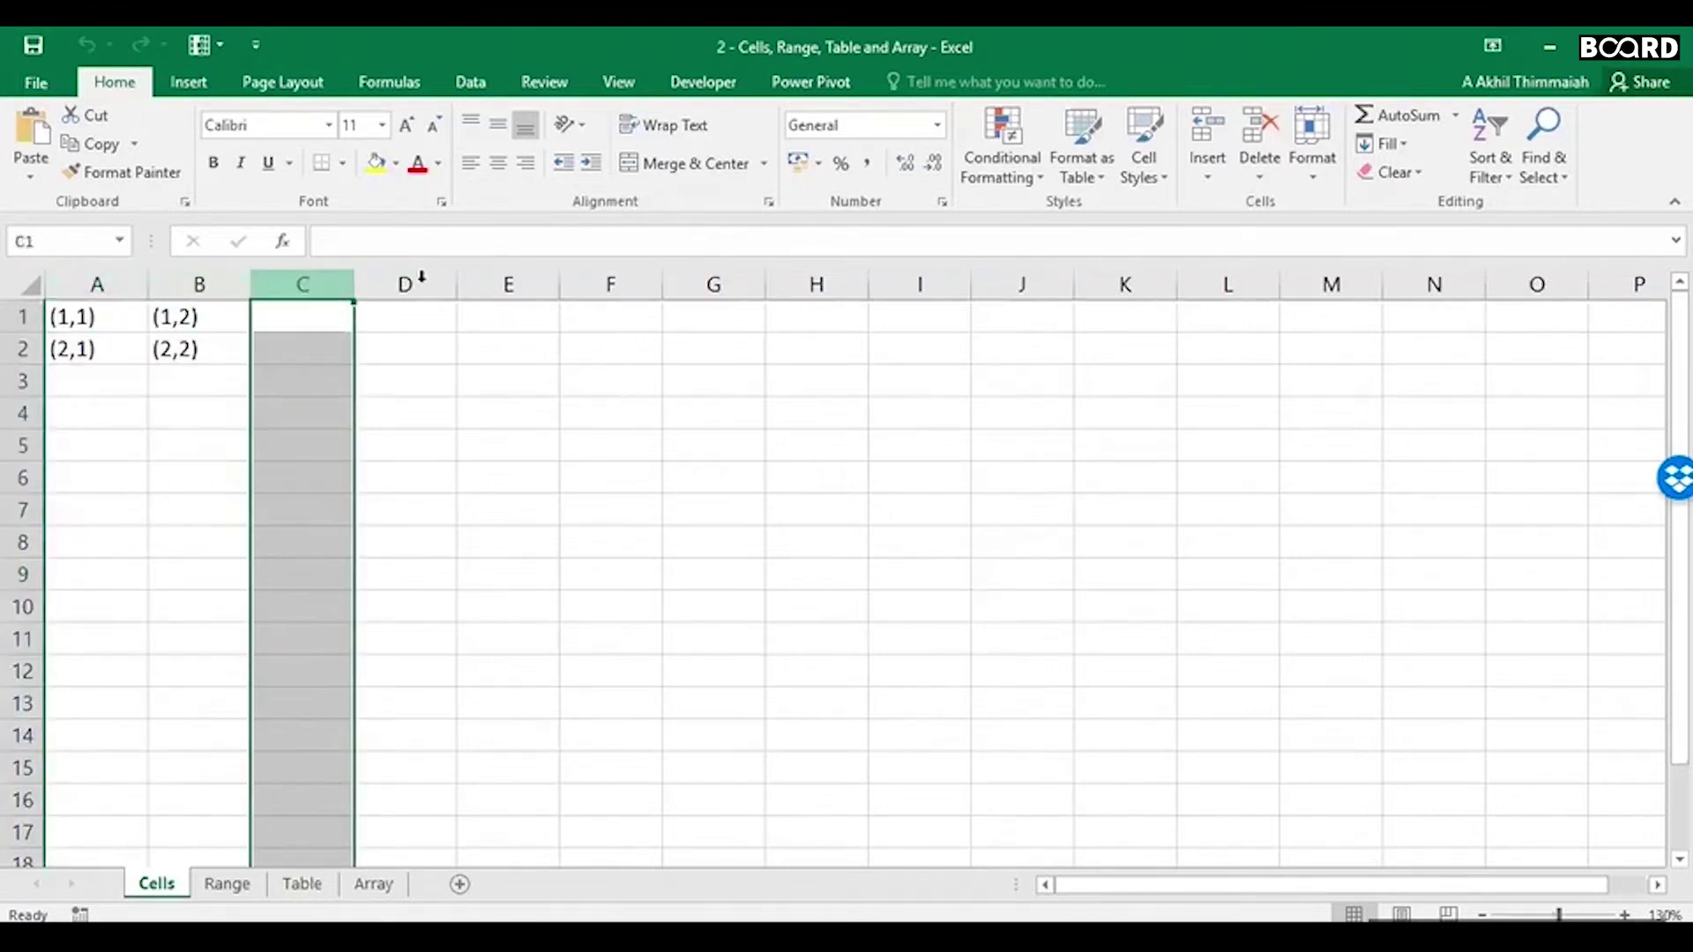
left_click(415, 278)
left_click(511, 279)
left_click(597, 279)
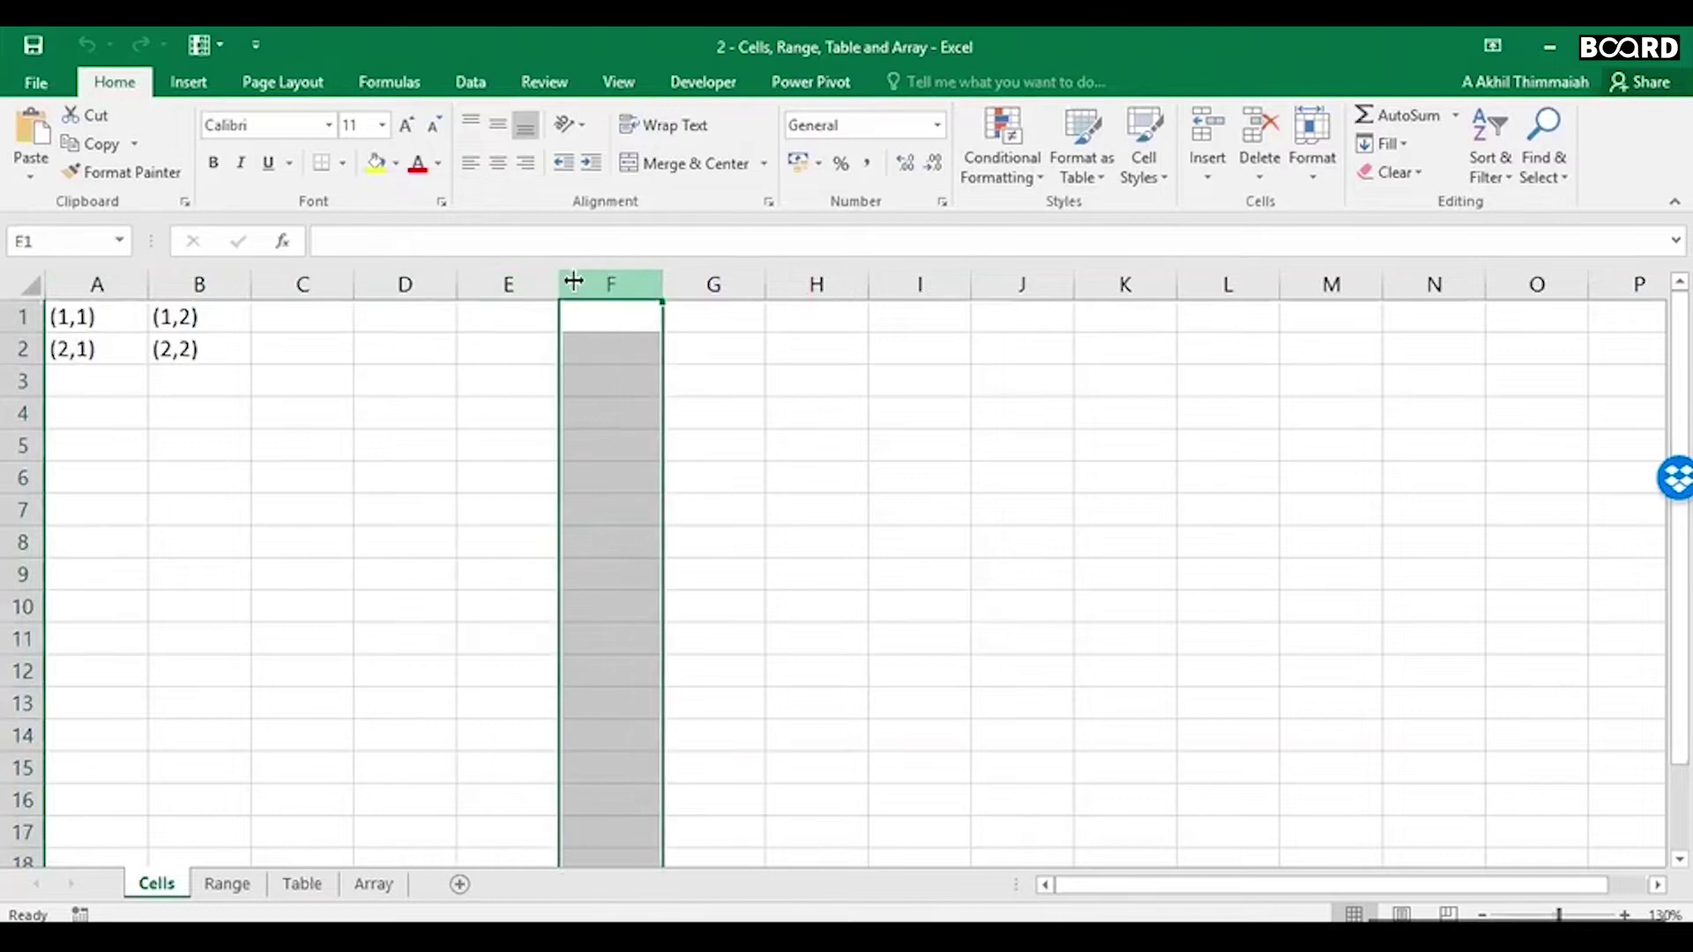
left_click(95, 280)
left_click(21, 320)
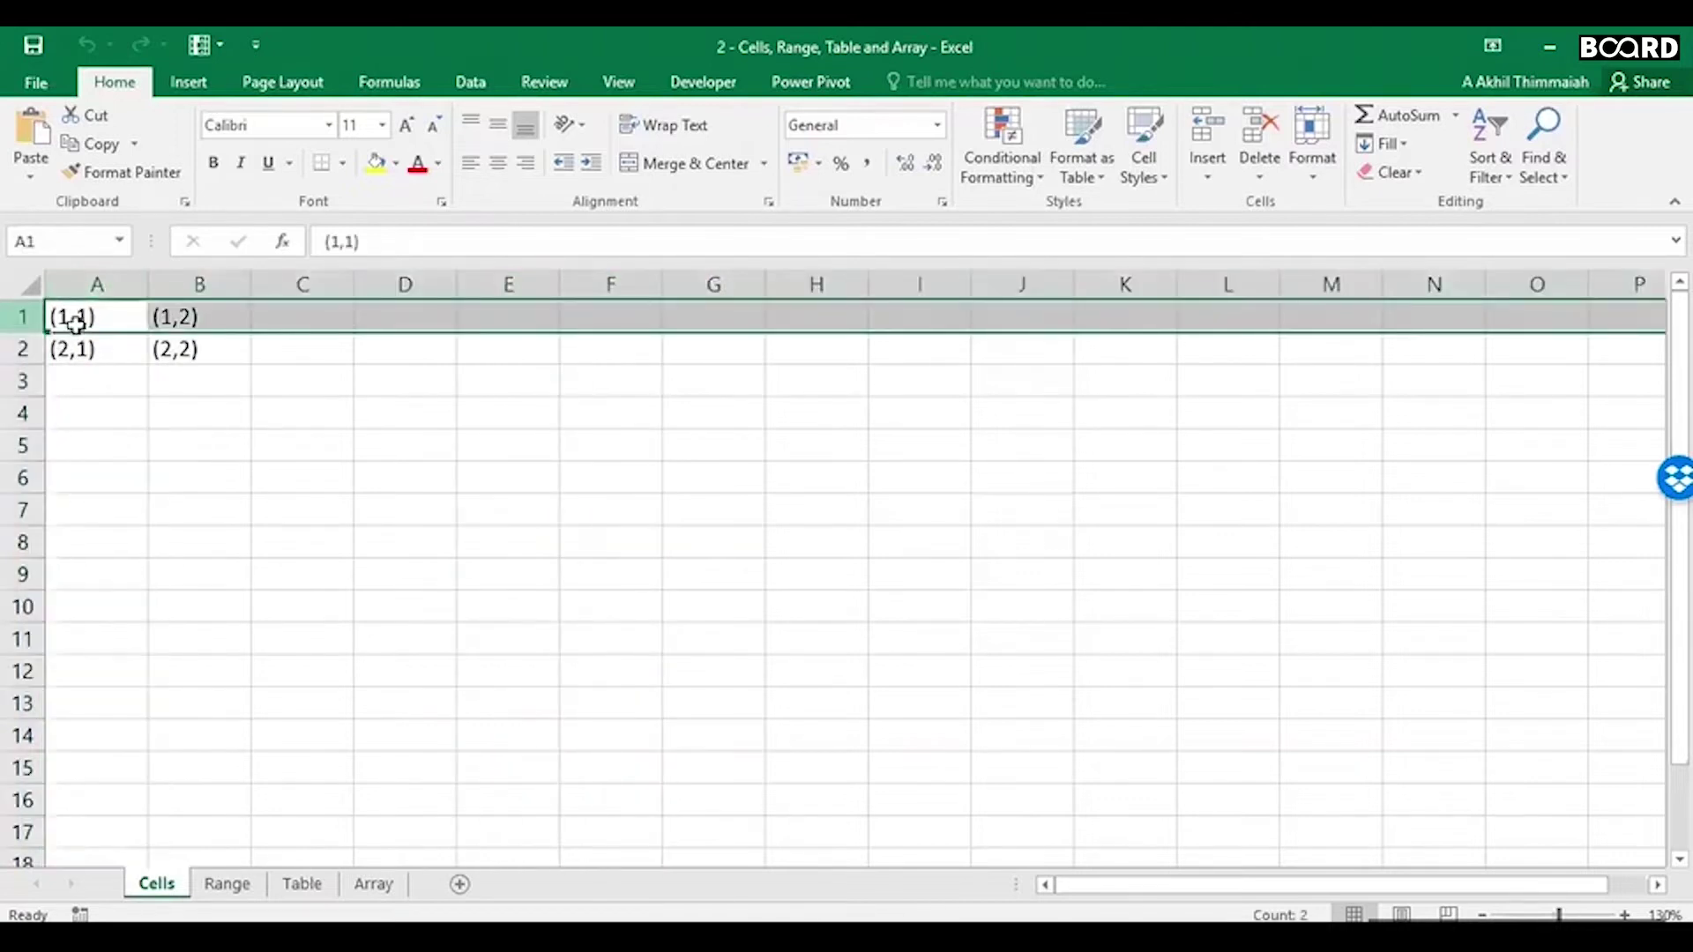
left_click(104, 346)
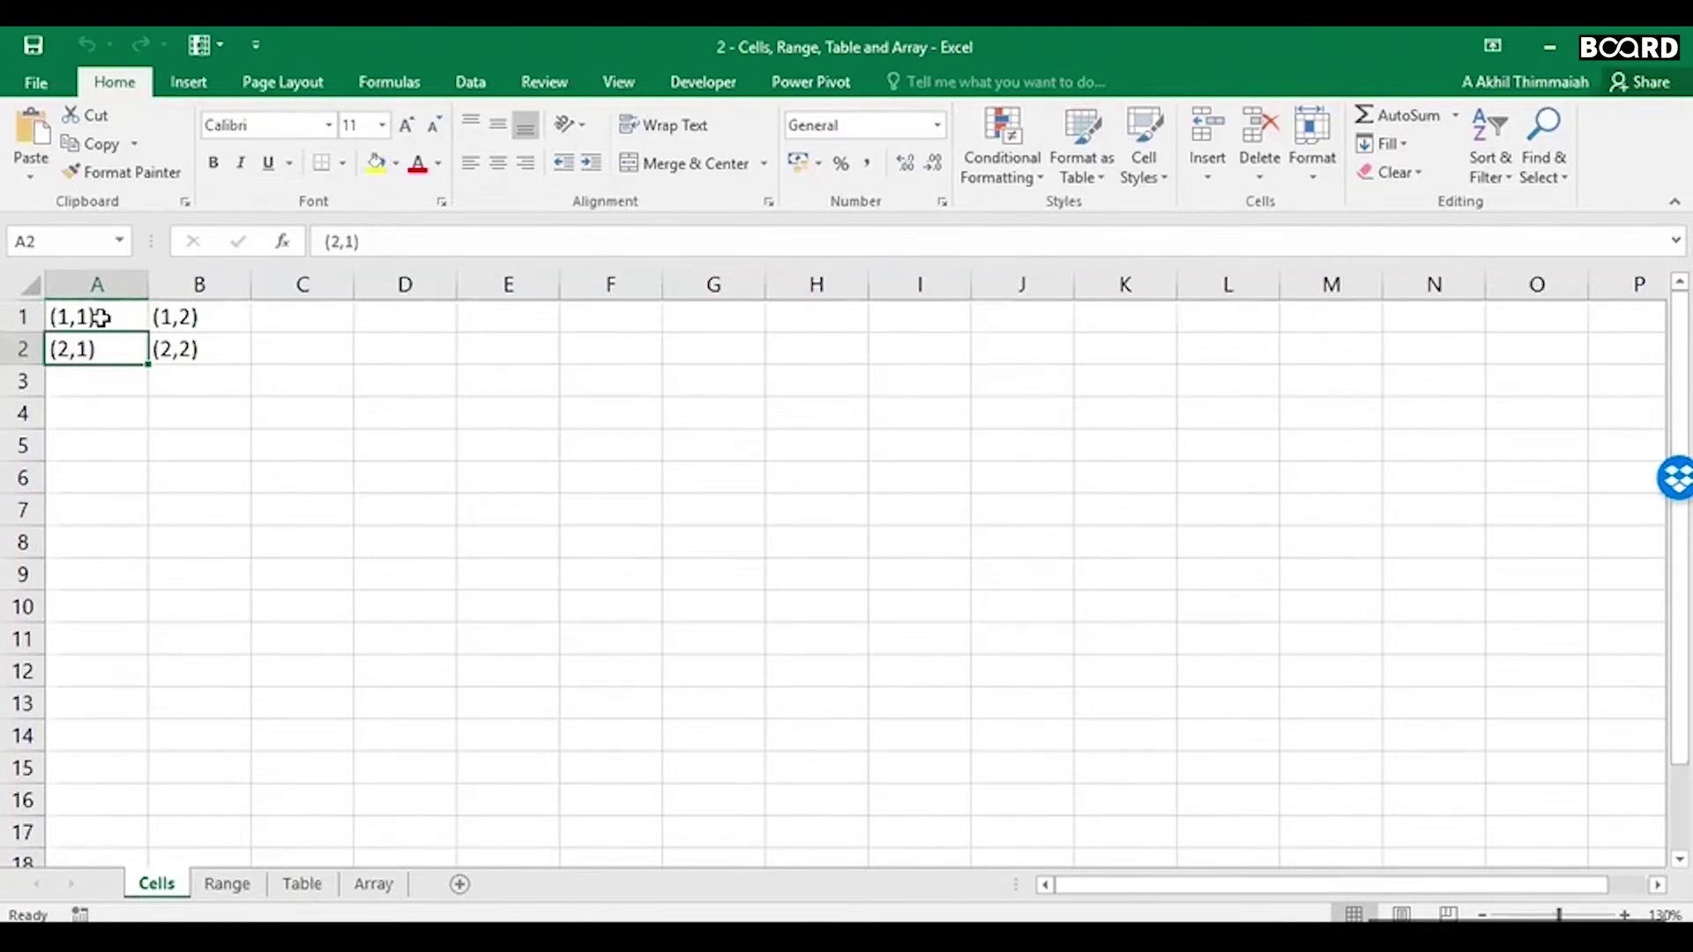
left_click(29, 316)
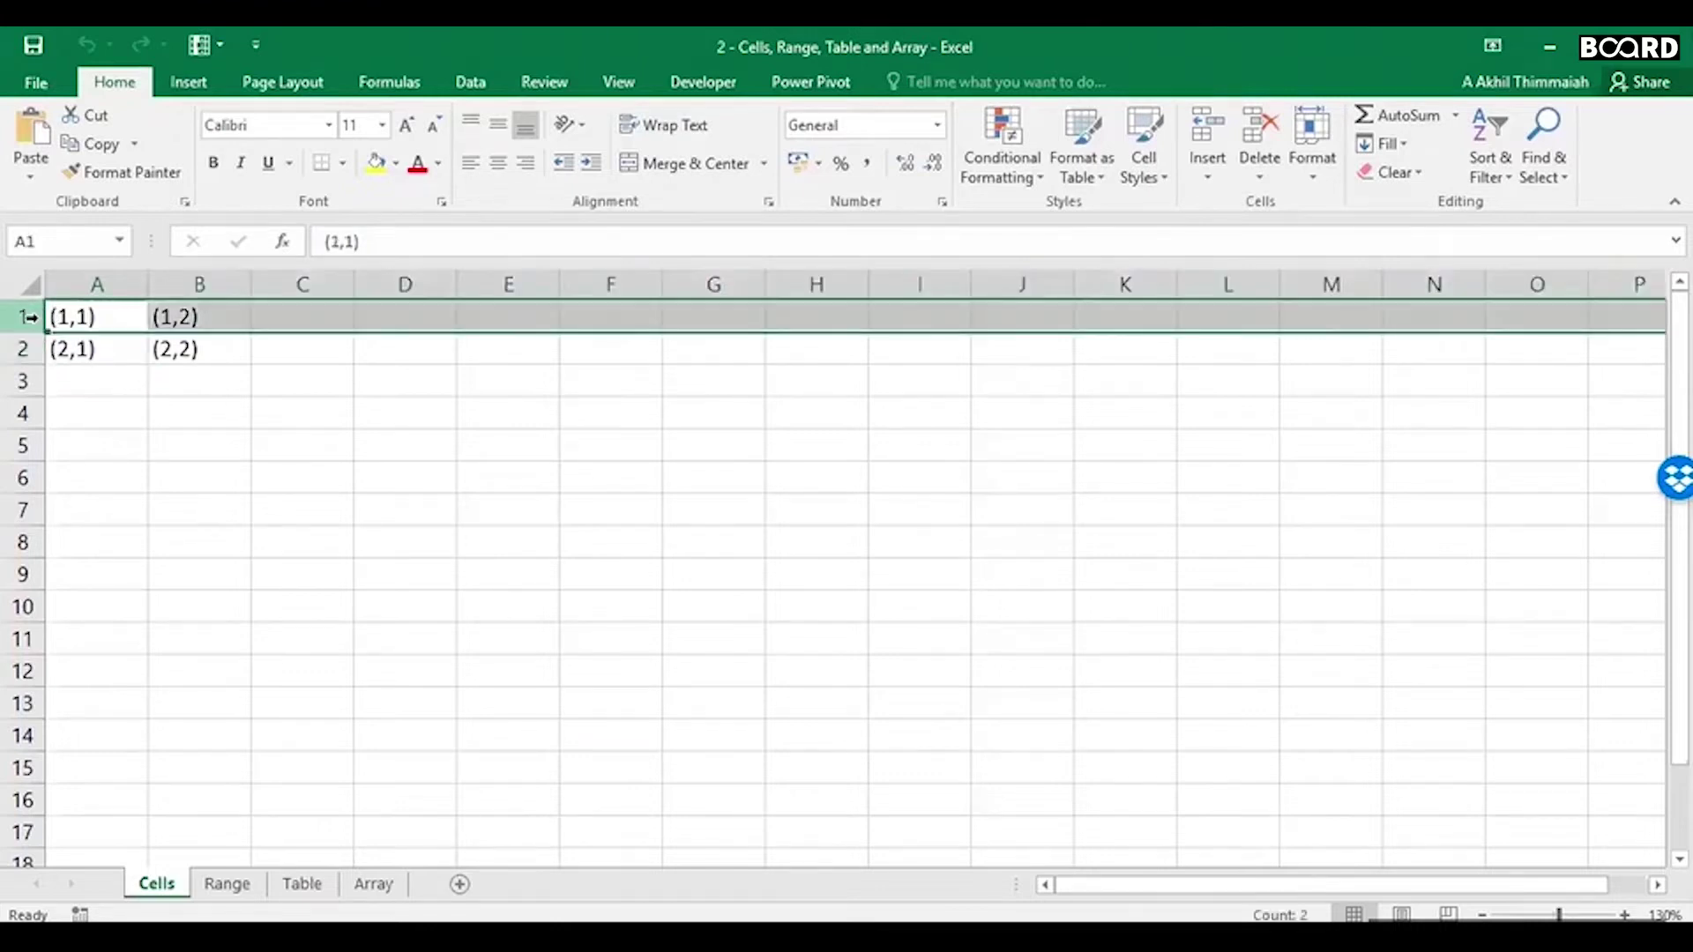
Step: Step around cells A1, B1, A2 and B2 (2,2), finishing on A1 (1,1)
key("Down")
key("Down")
key("Down")
key("Down")
key("Up")
key("Up")
key("Up")
key("Up")
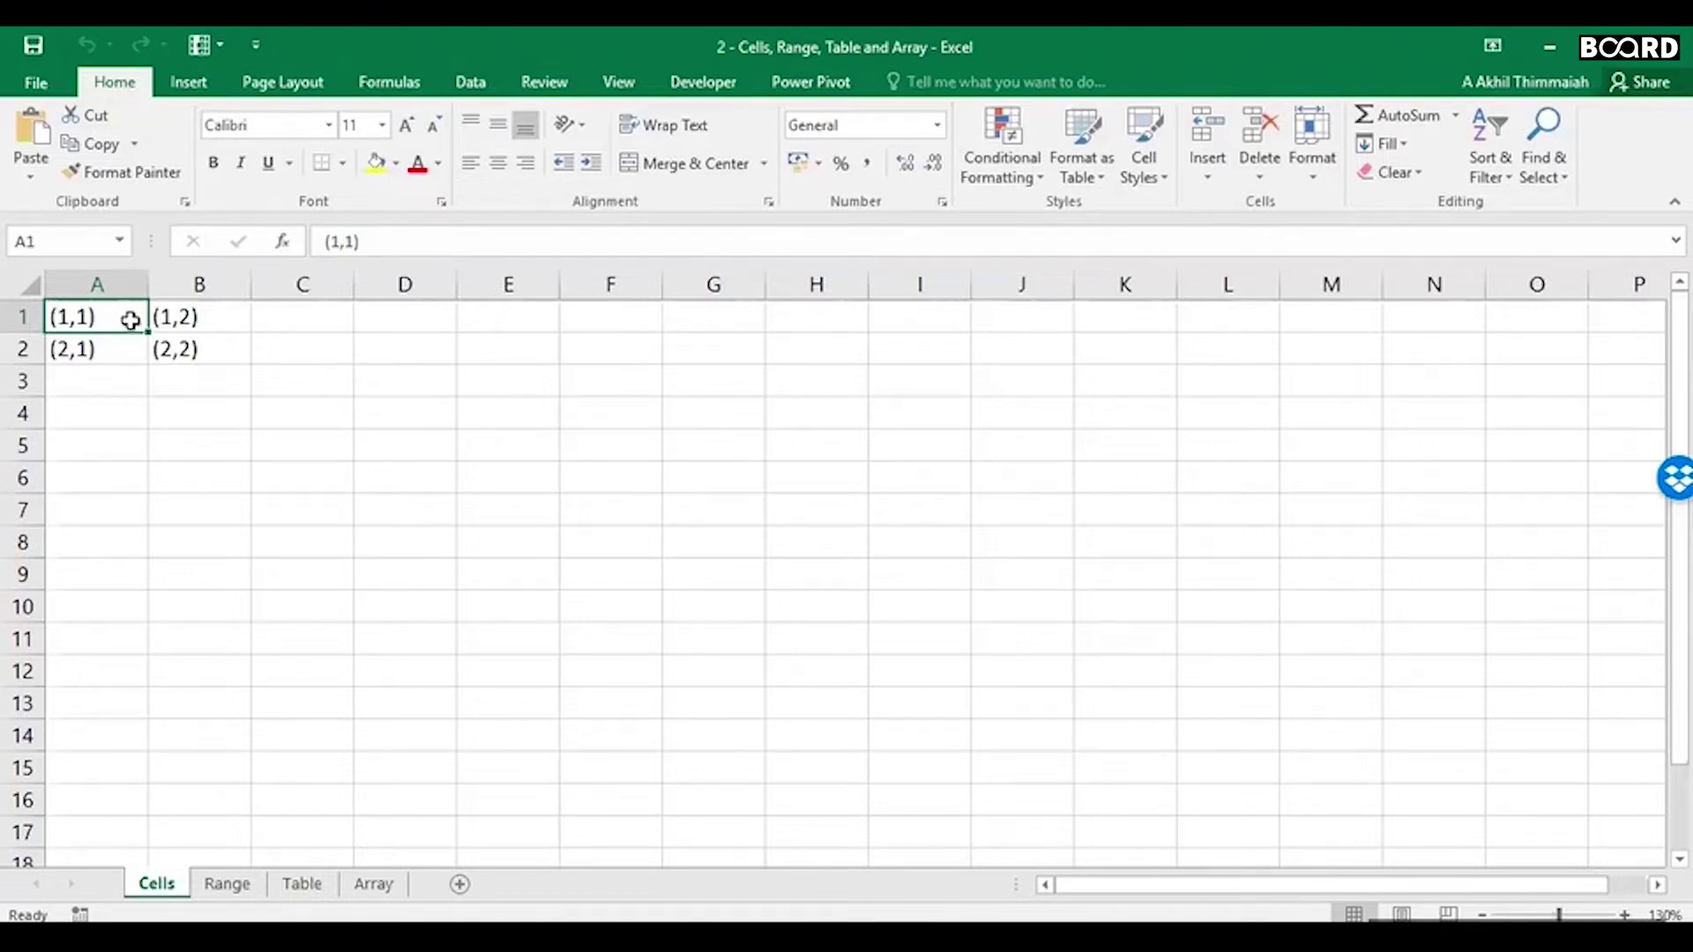
key("Right")
key("Left")
key("Down")
key("Right")
key("Up")
key("Left")
Step: Switch to the Range sheet with Ctrl+PageDown and move to cell B2
key("ctrl+Page_Down")
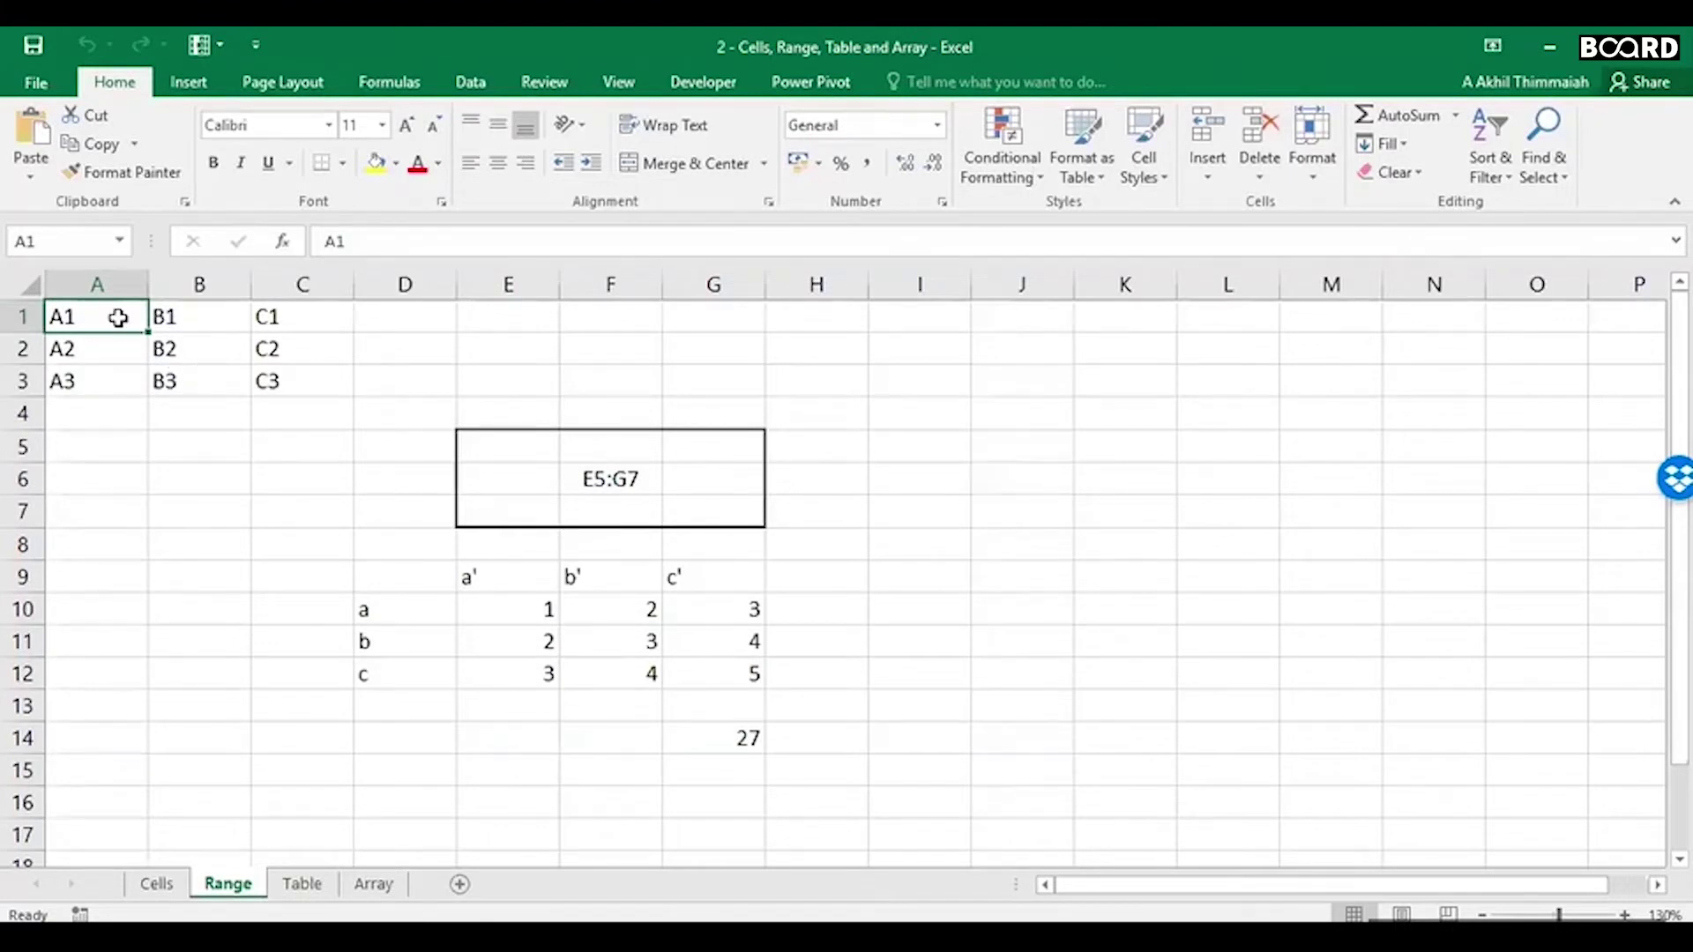
key("Right")
key("Right")
key("Right")
key("Down")
key("Left")
key("Left")
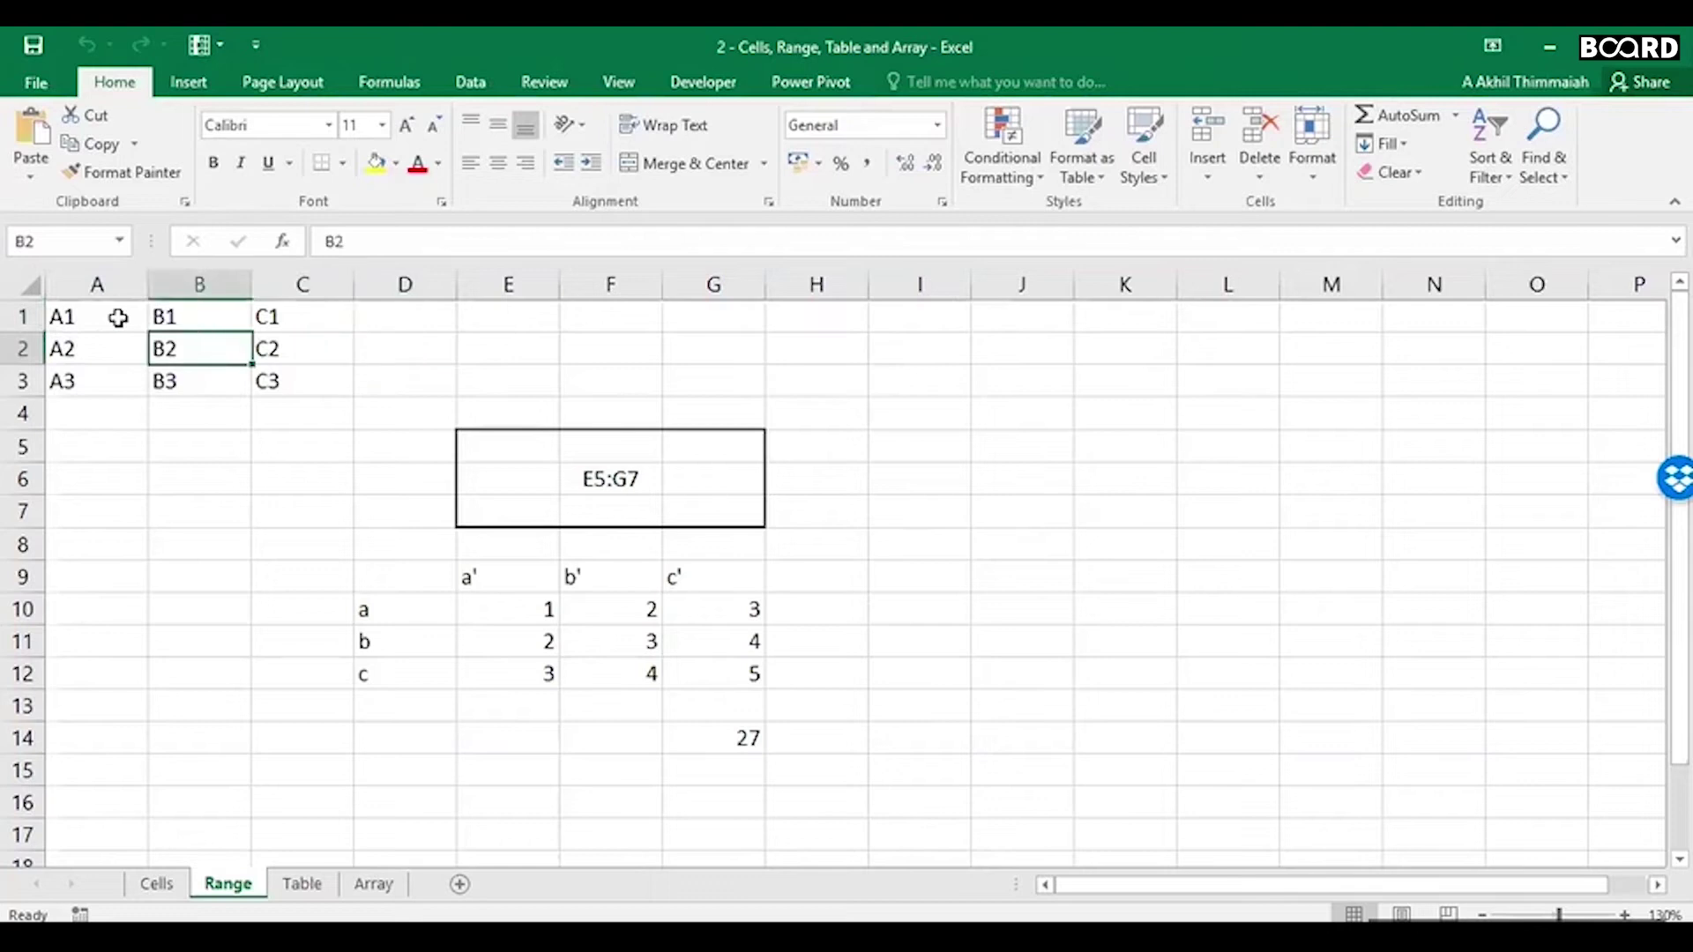
key("Left")
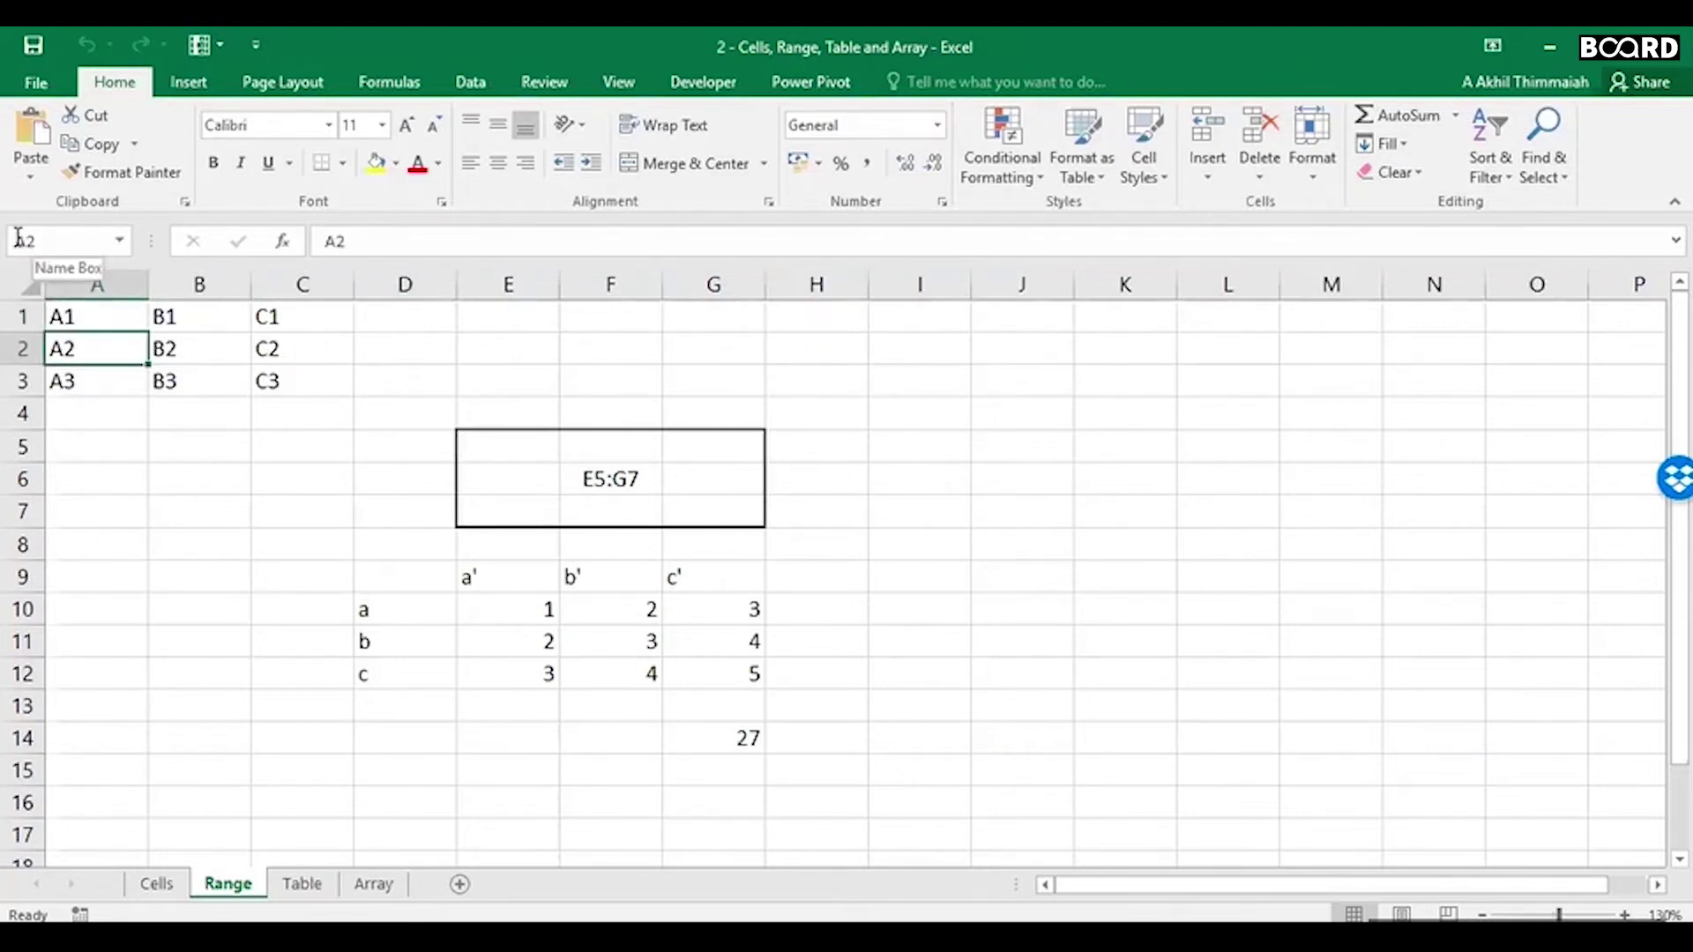
Step: Move down column A to about A7, across to C3 and back to A2
key("Down")
key("Down")
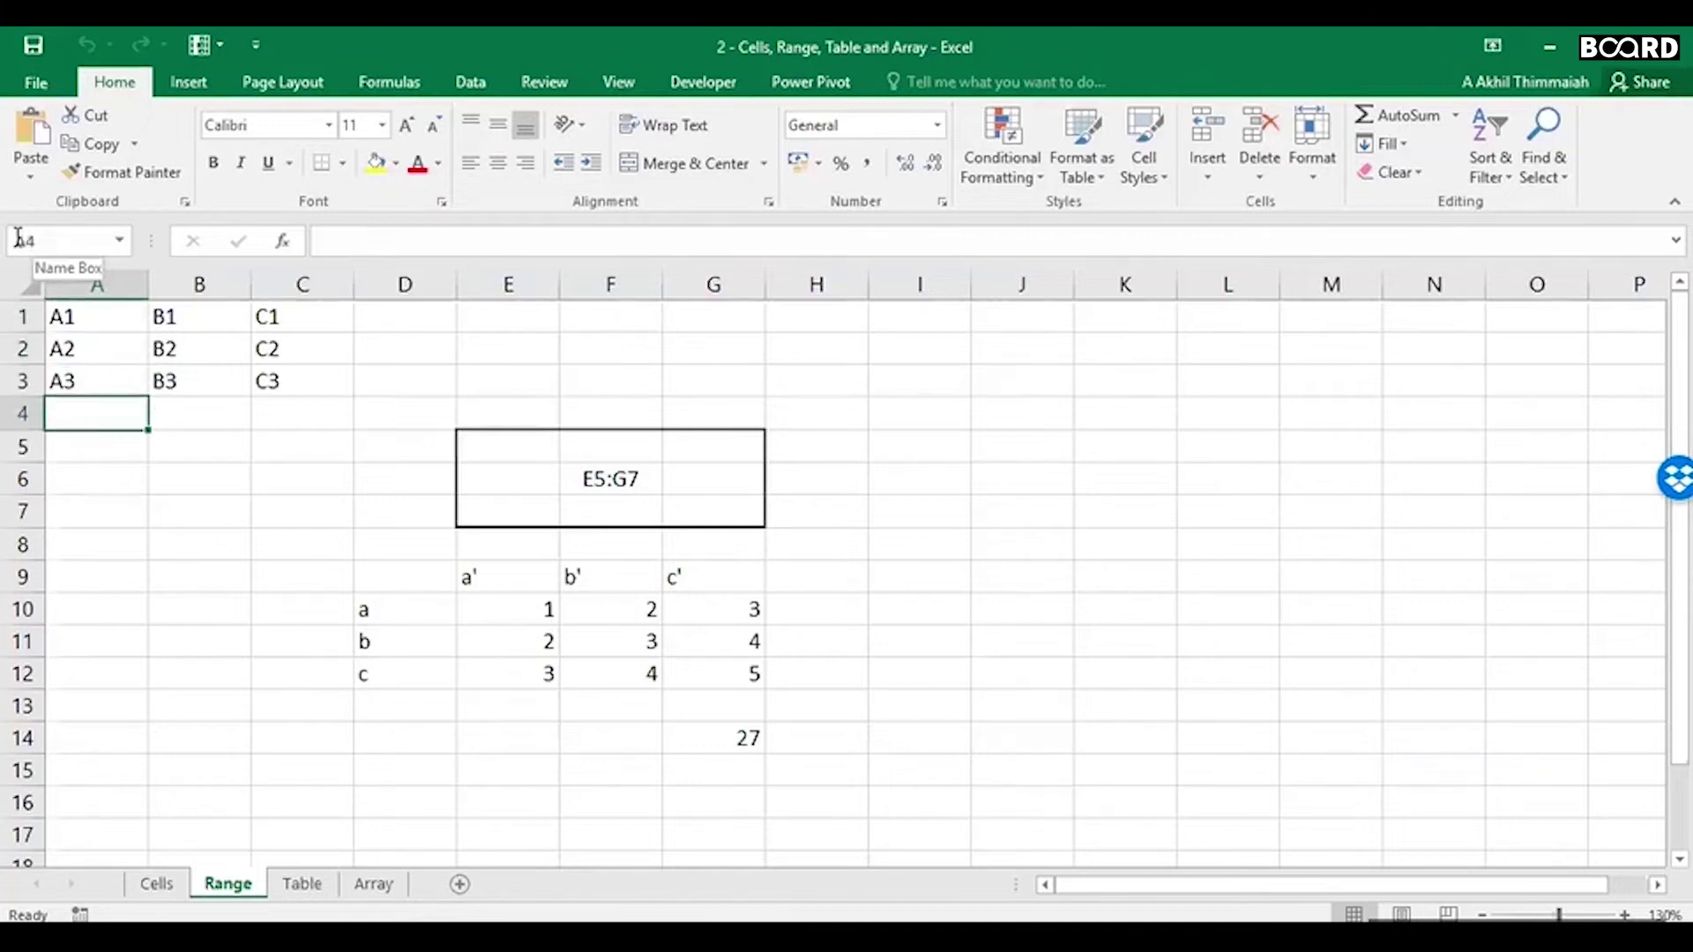
key("Down")
key("Down")
key("Down")
key("Up")
key("Up")
key("Up")
key("Up")
key("Up")
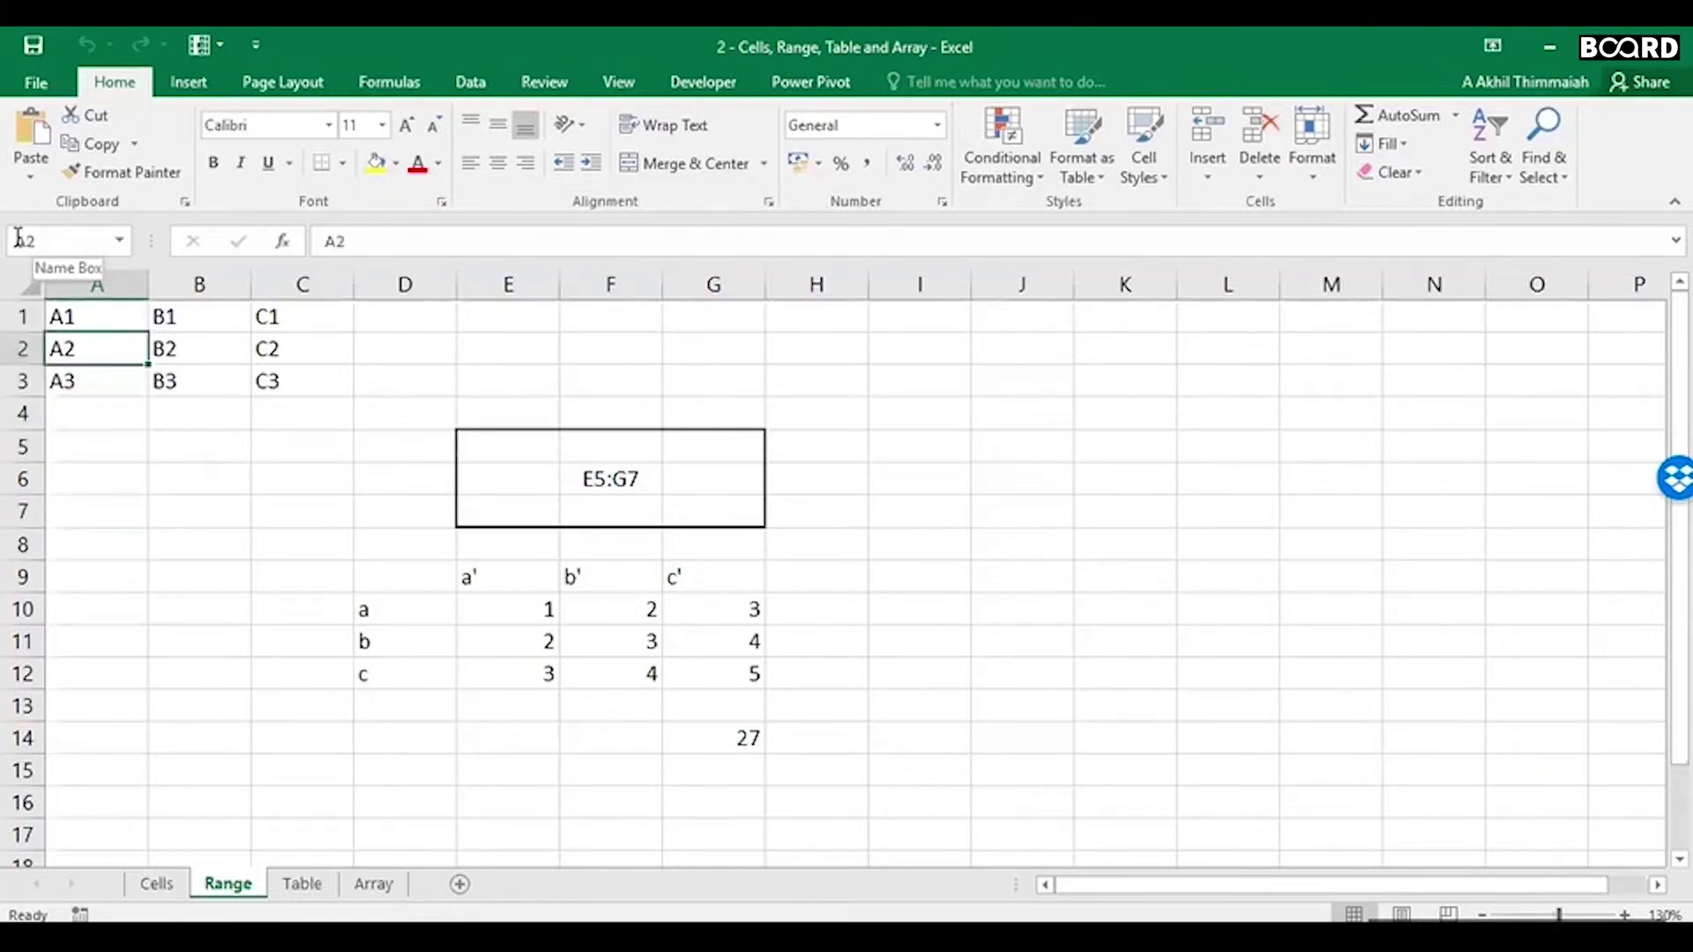
key("Up")
key("Right")
key("Right")
key("Down")
key("Down")
key("Left")
key("Left")
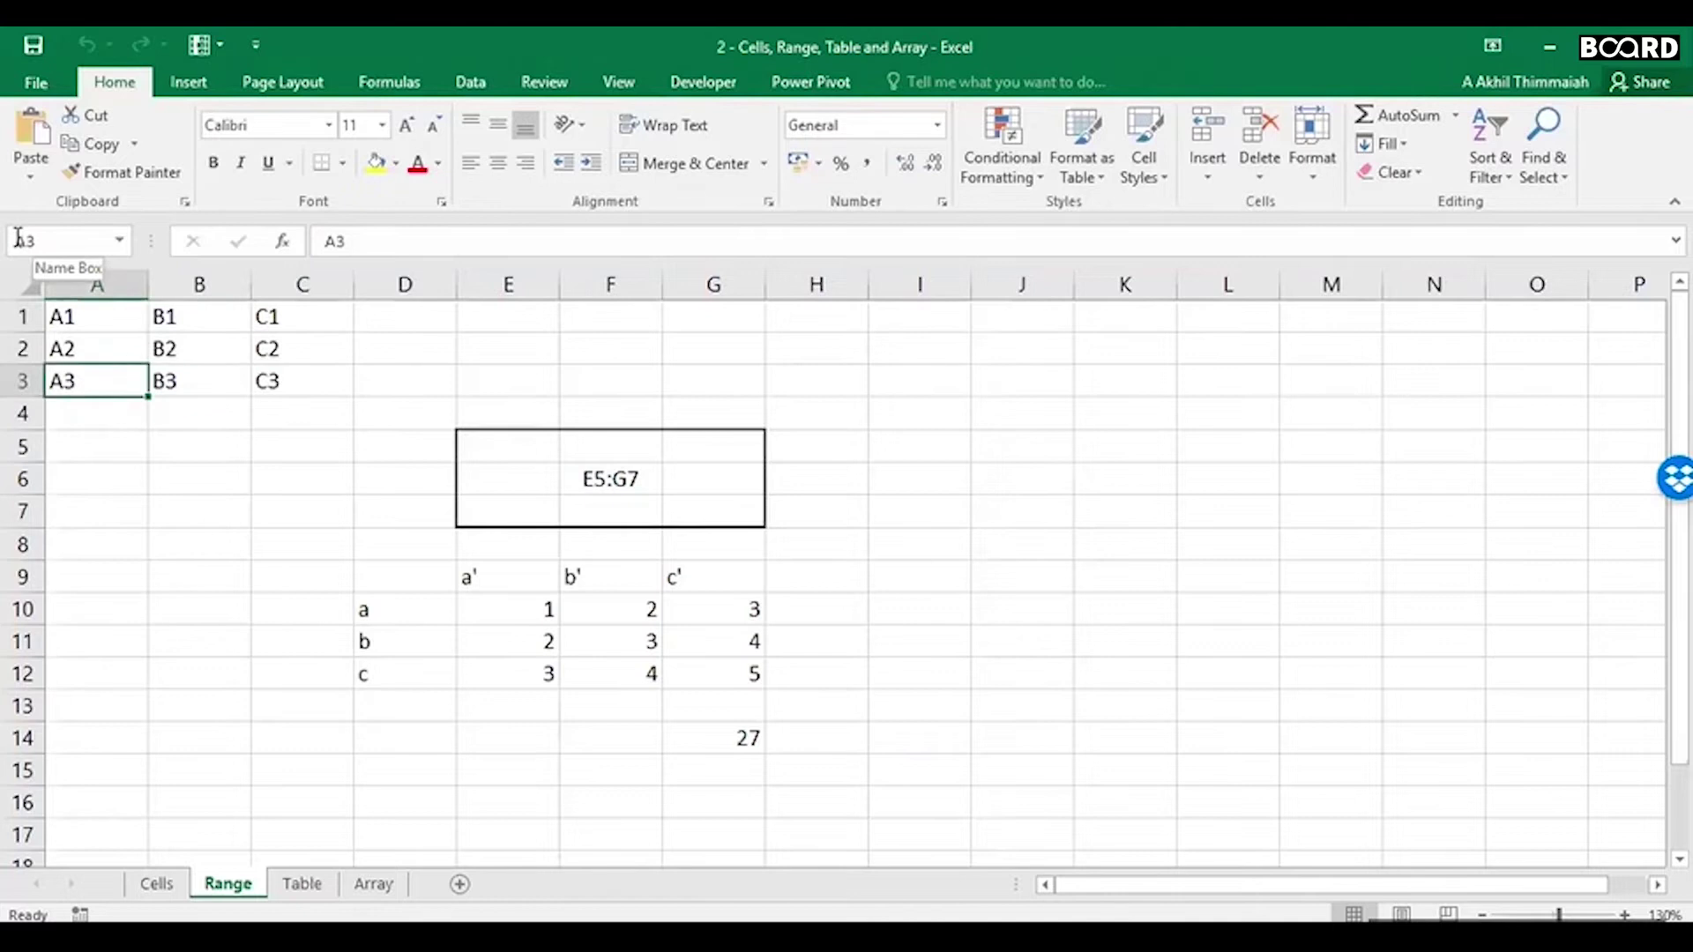
key("Up")
key("Up")
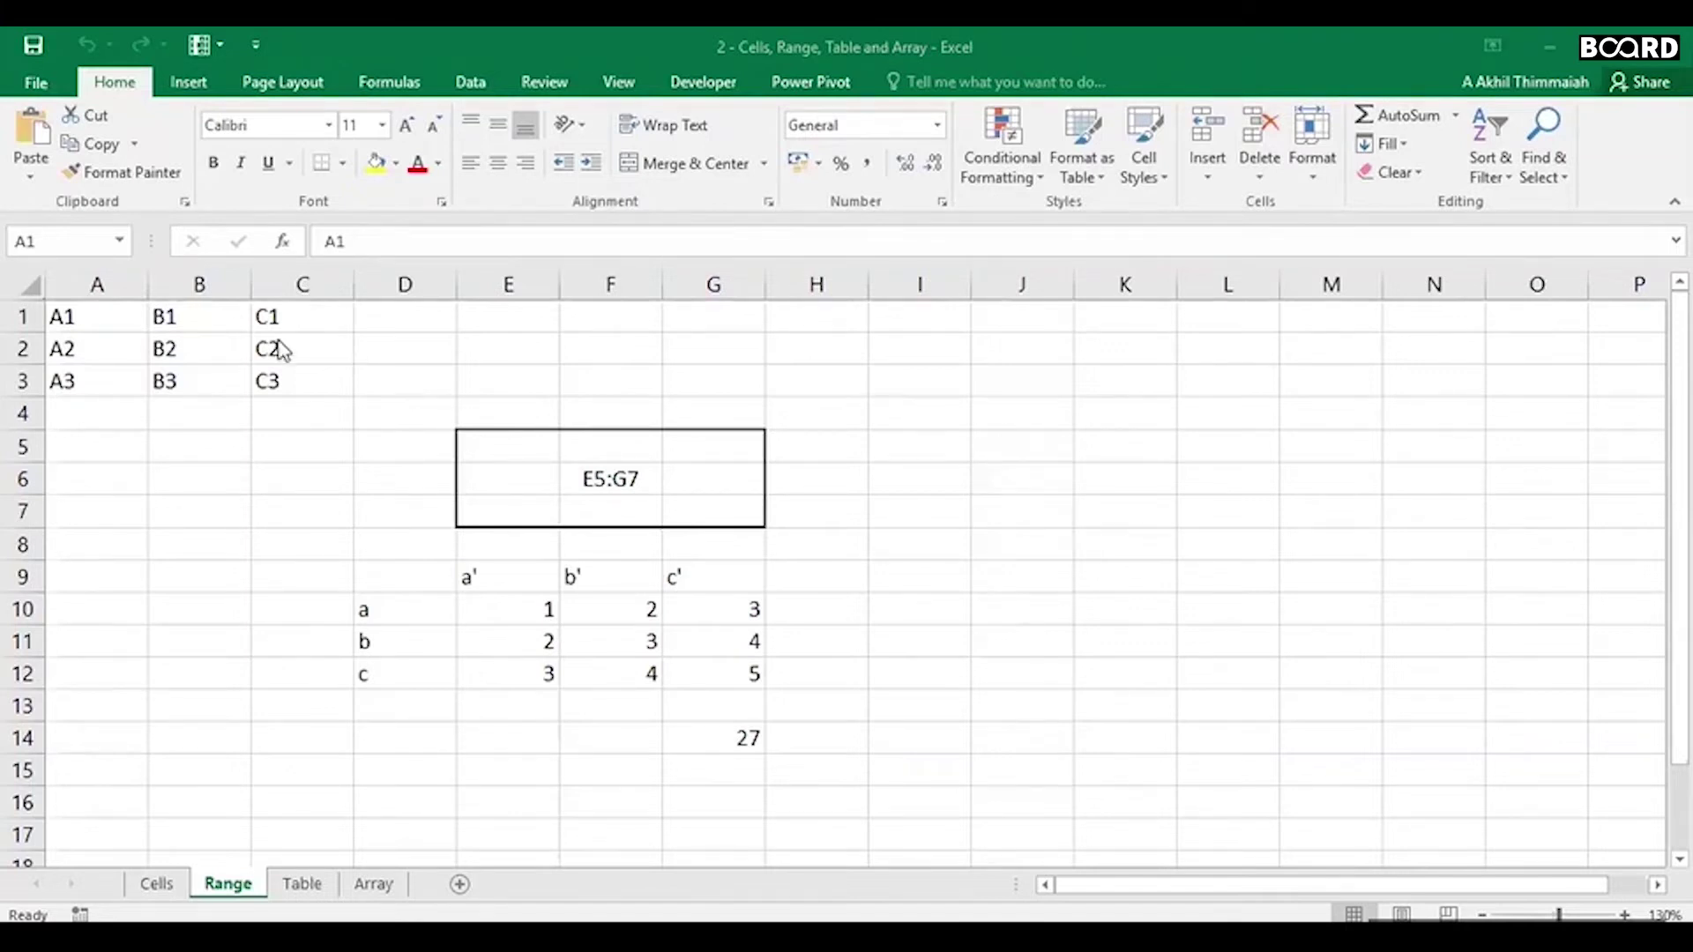
Step: Visit A2 and empty cell A11, then jump from column A to the last row 1048576
left_click(110, 318)
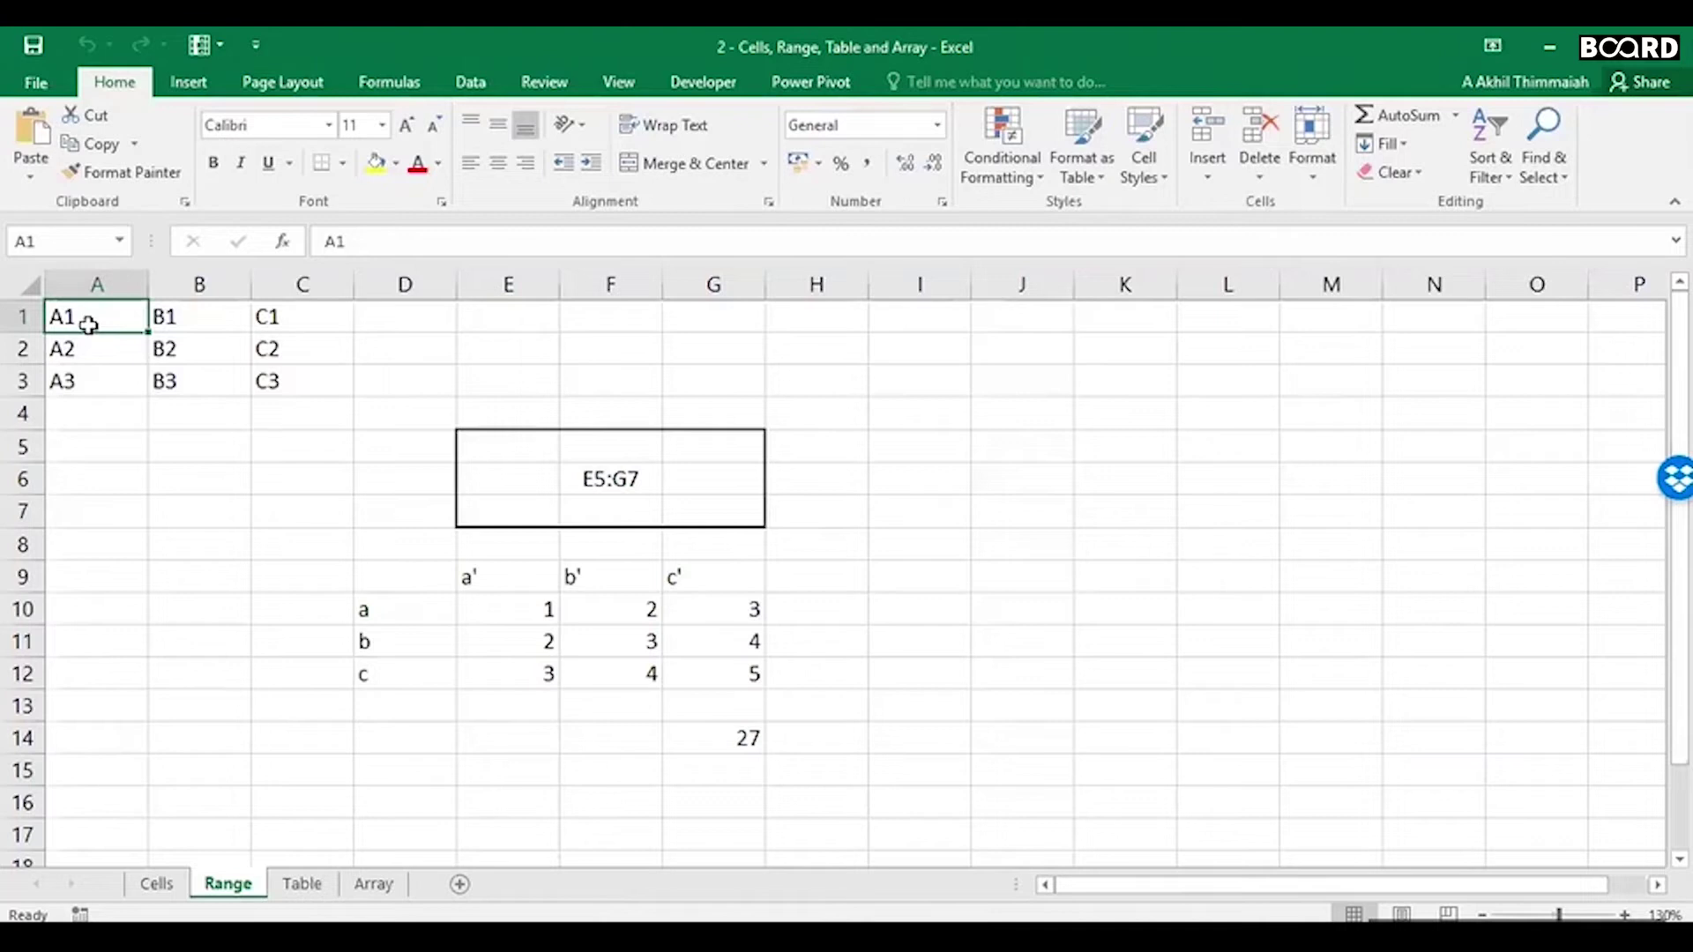
key("Down")
key("Down")
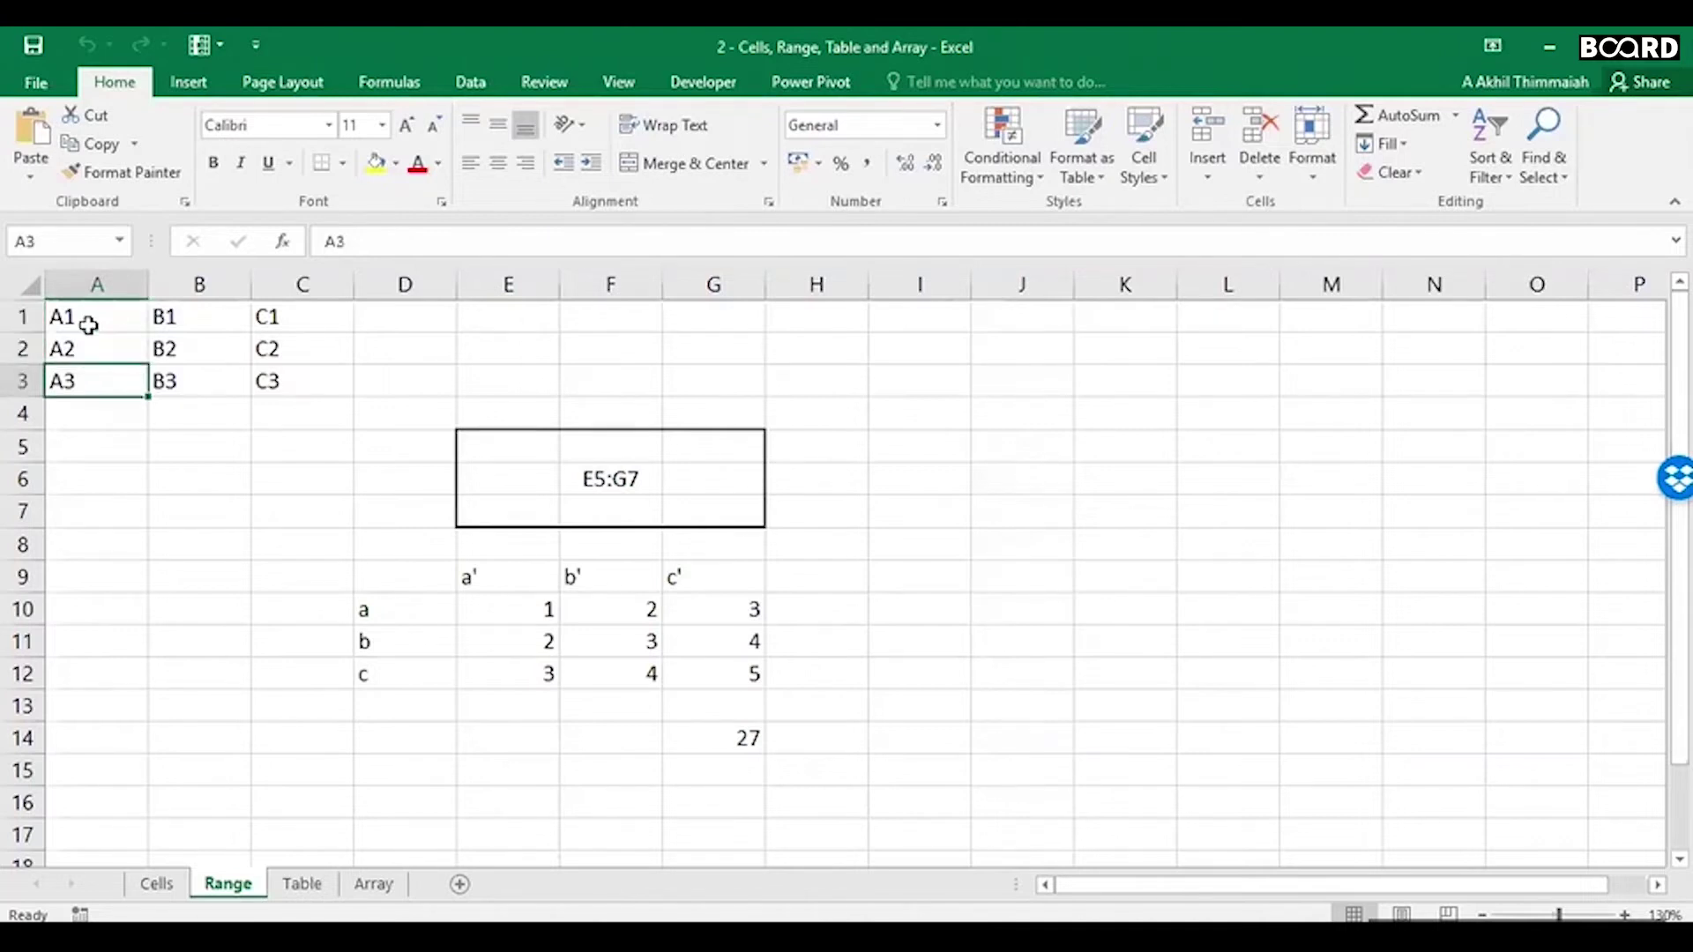
left_click(88, 324)
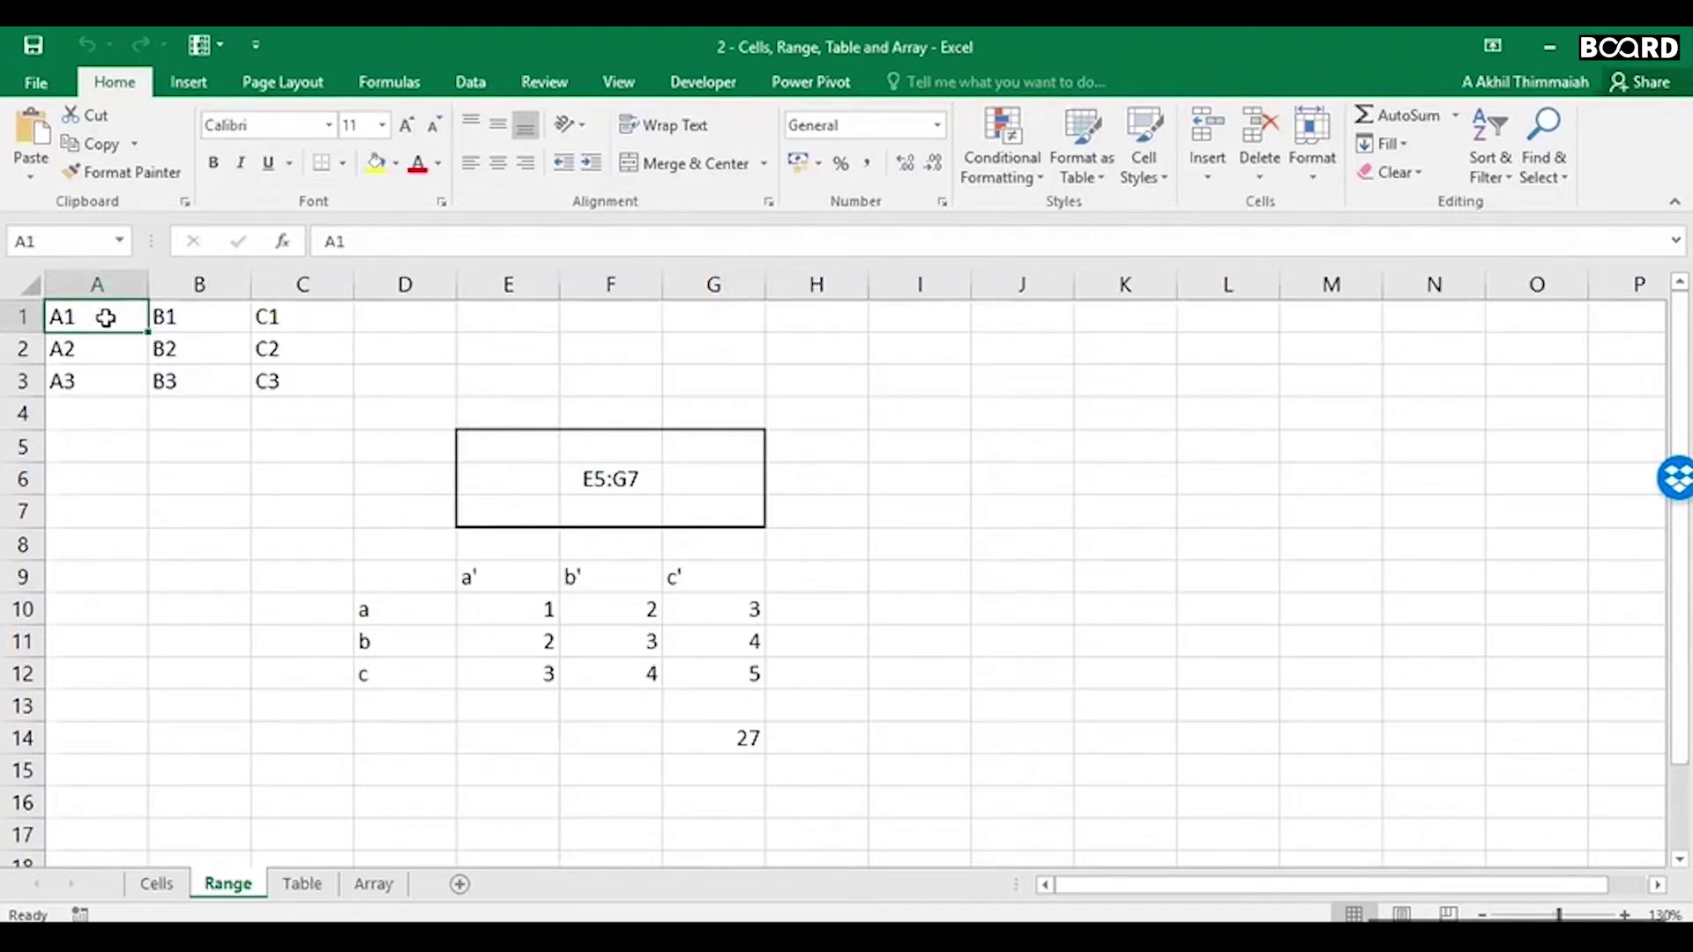
left_click(73, 648)
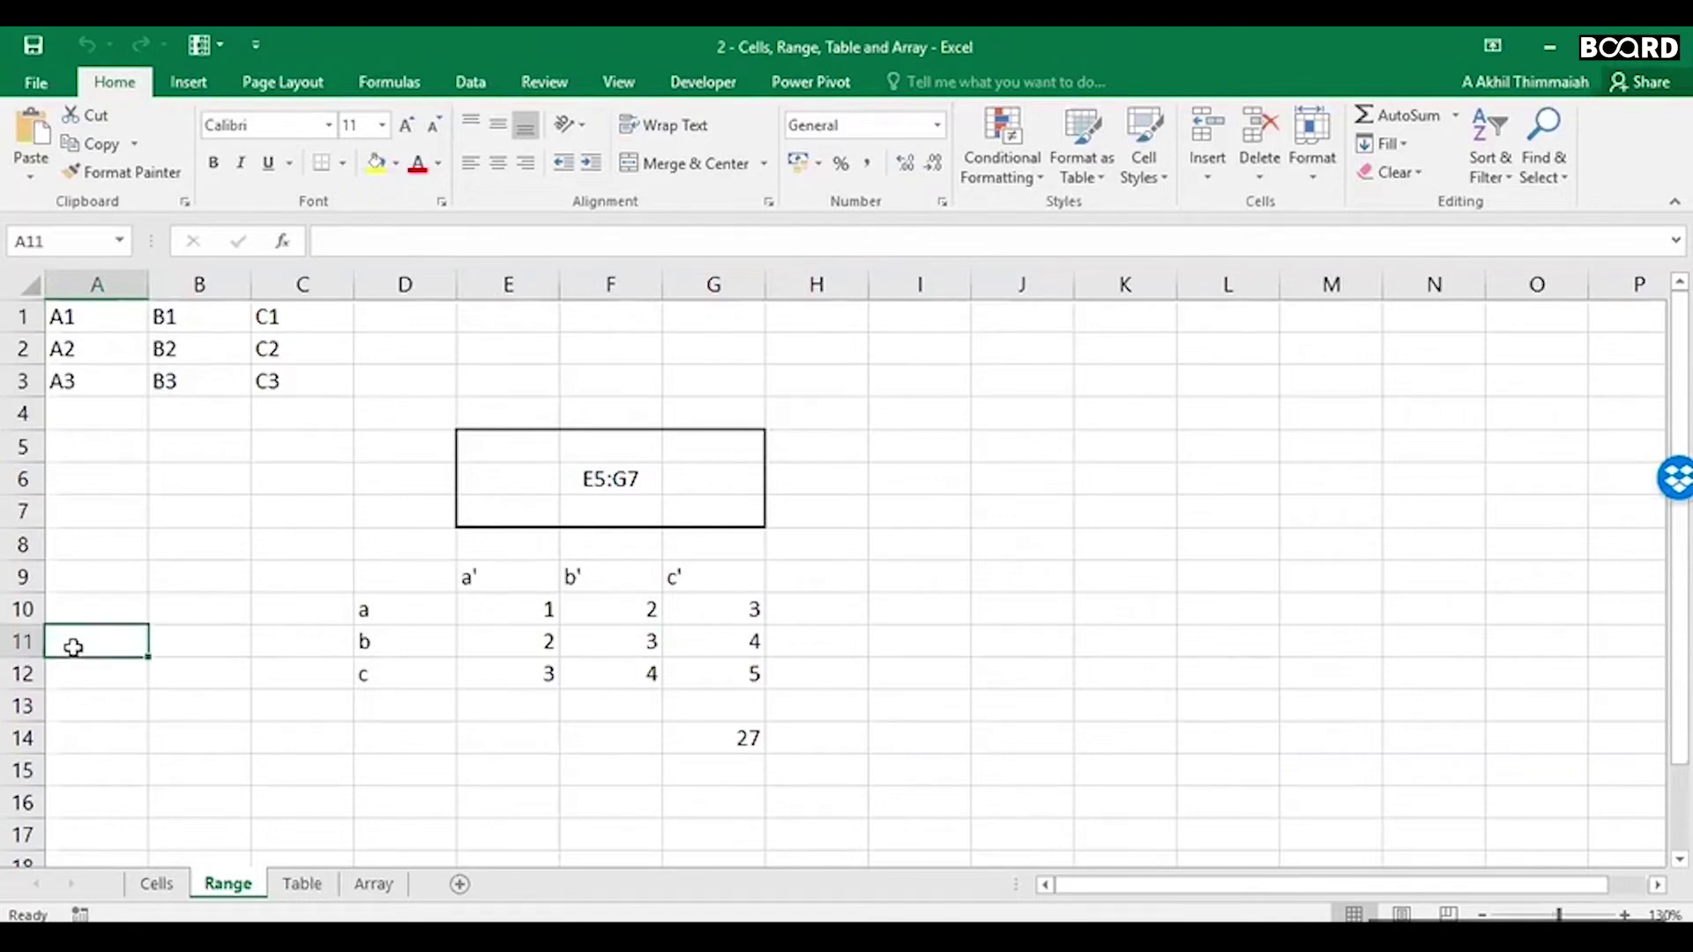
left_click(110, 318)
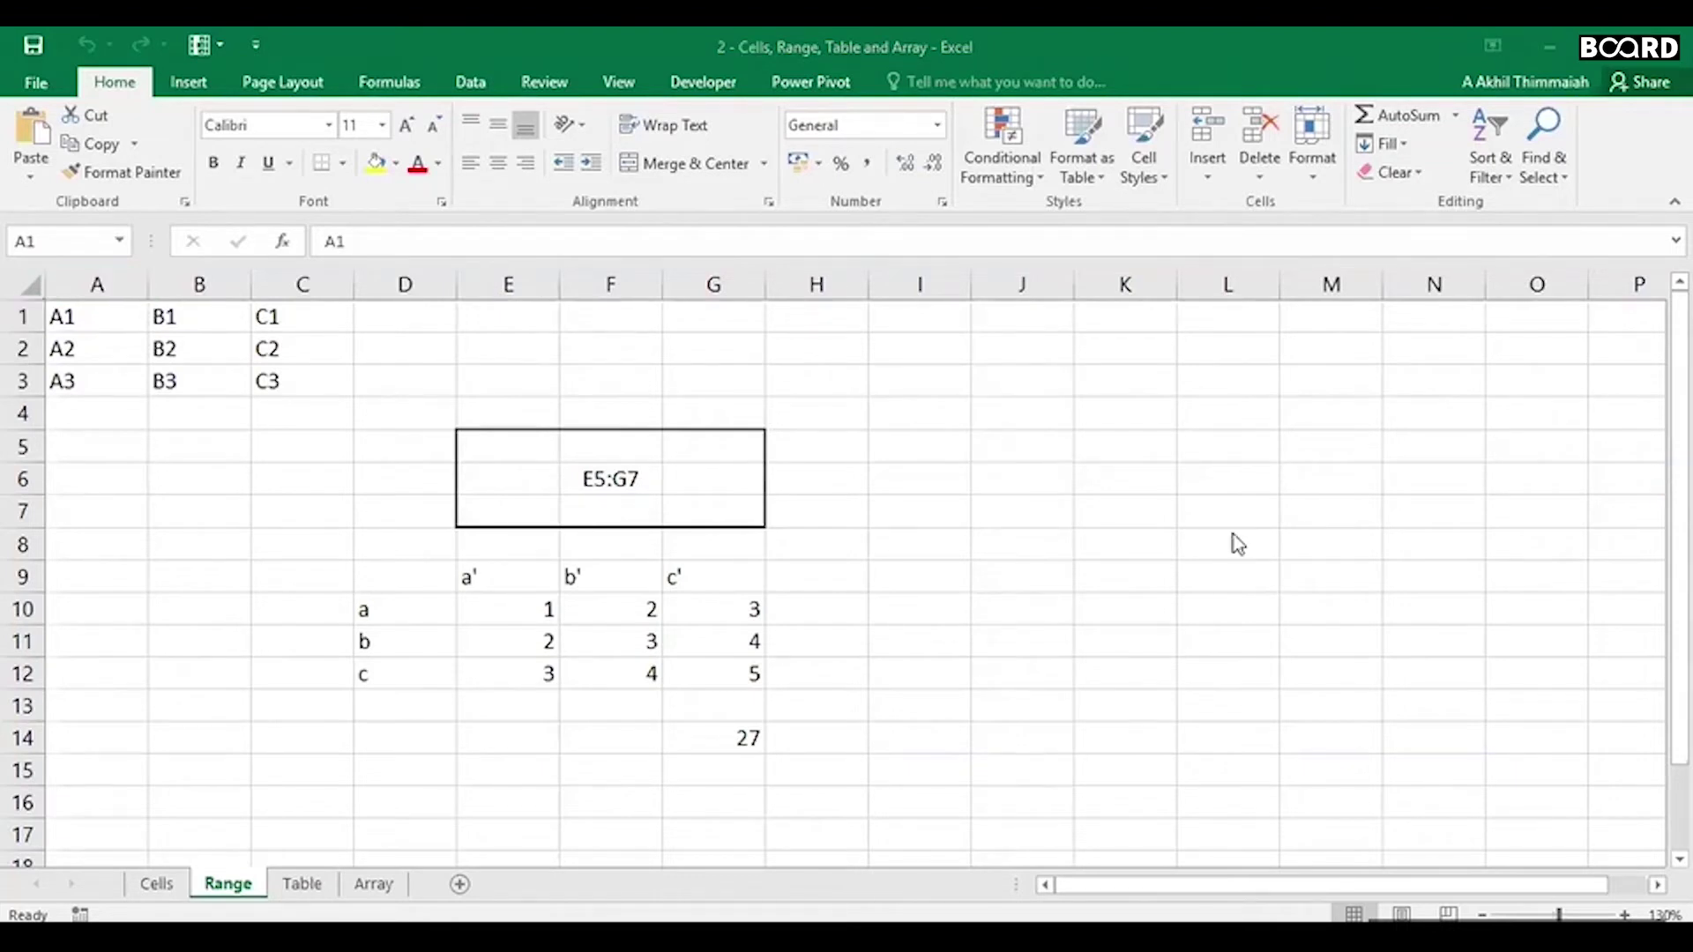
left_click(91, 318)
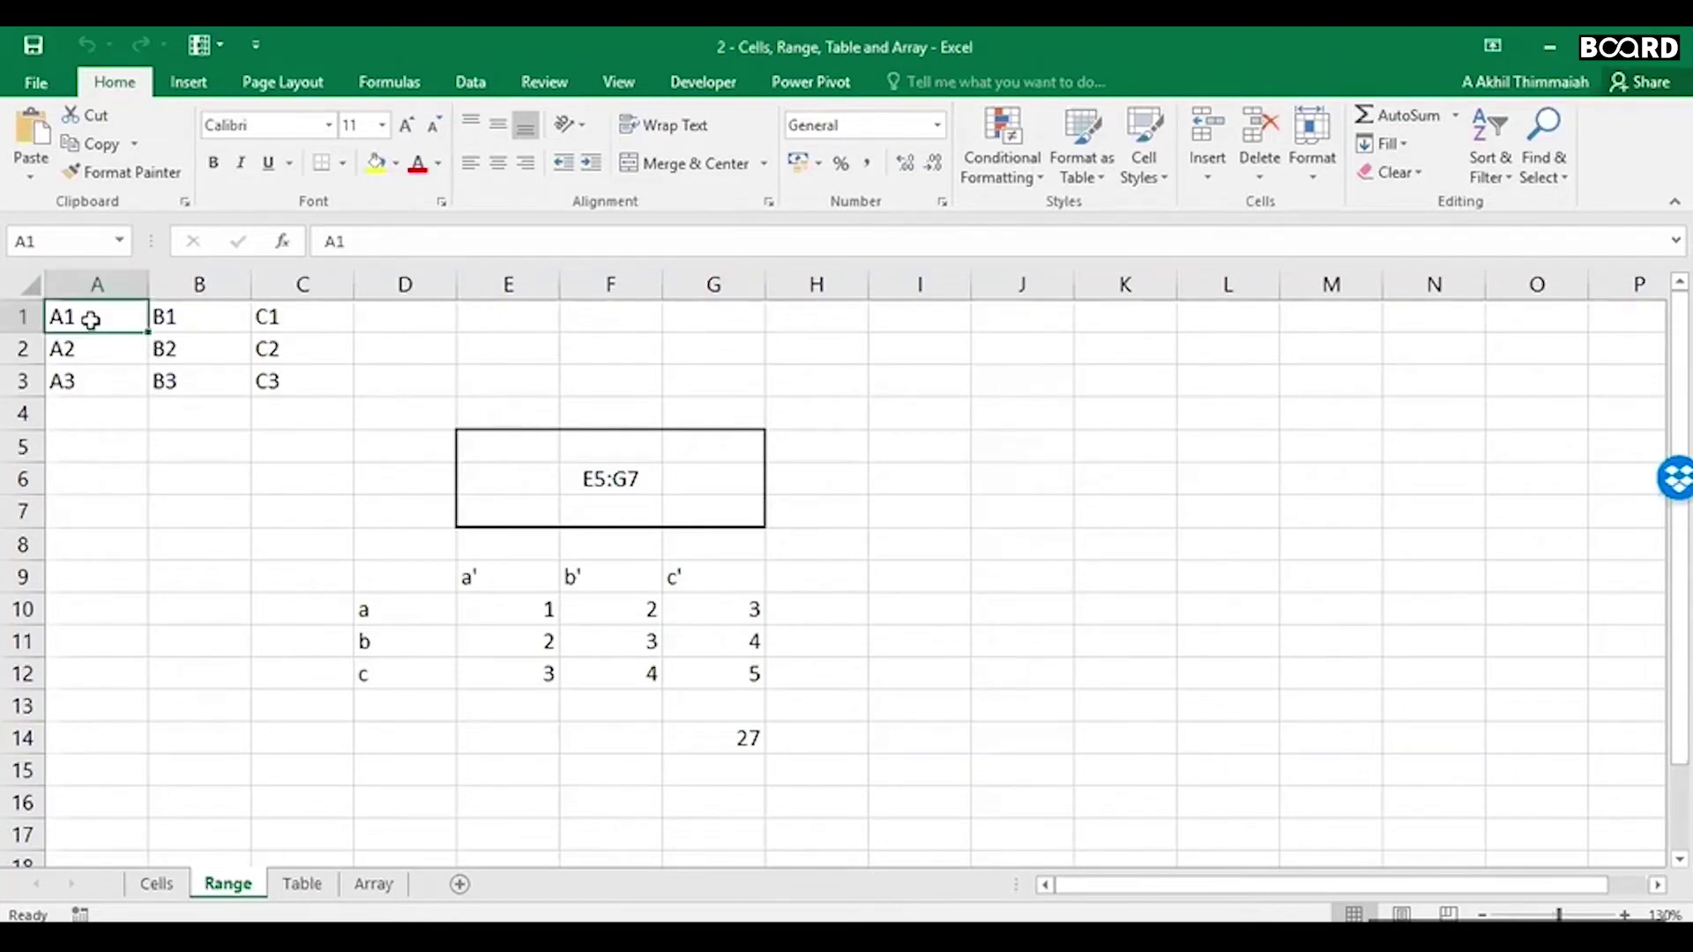
key("Down")
key("Down")
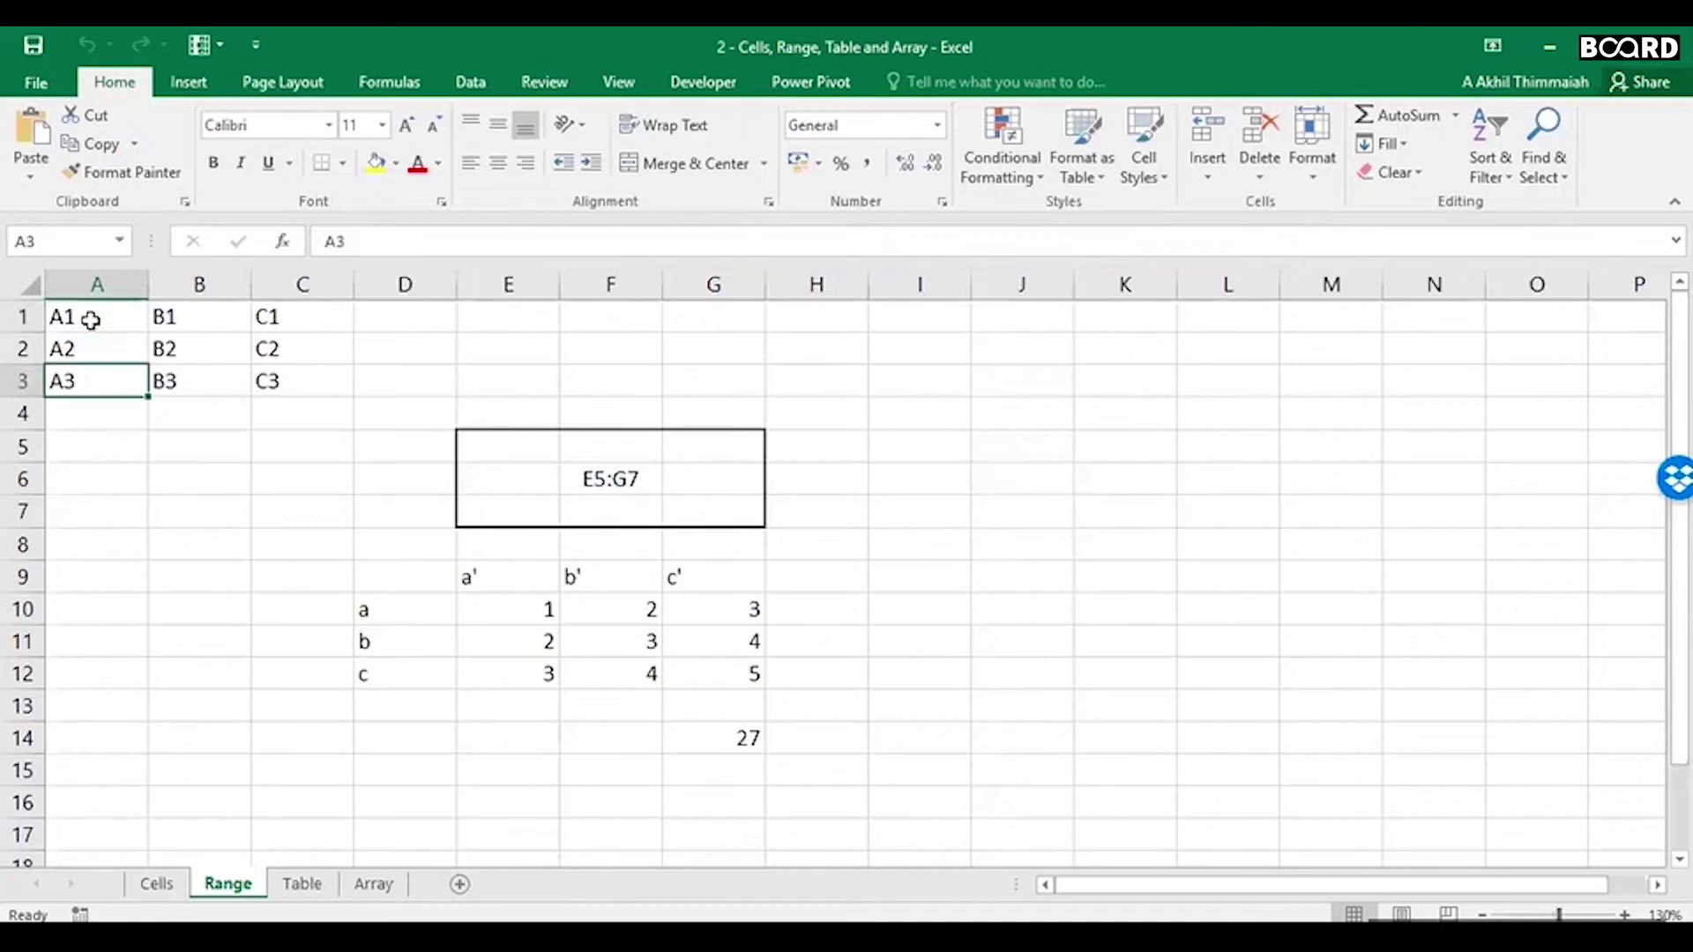
key("ctrl+Down")
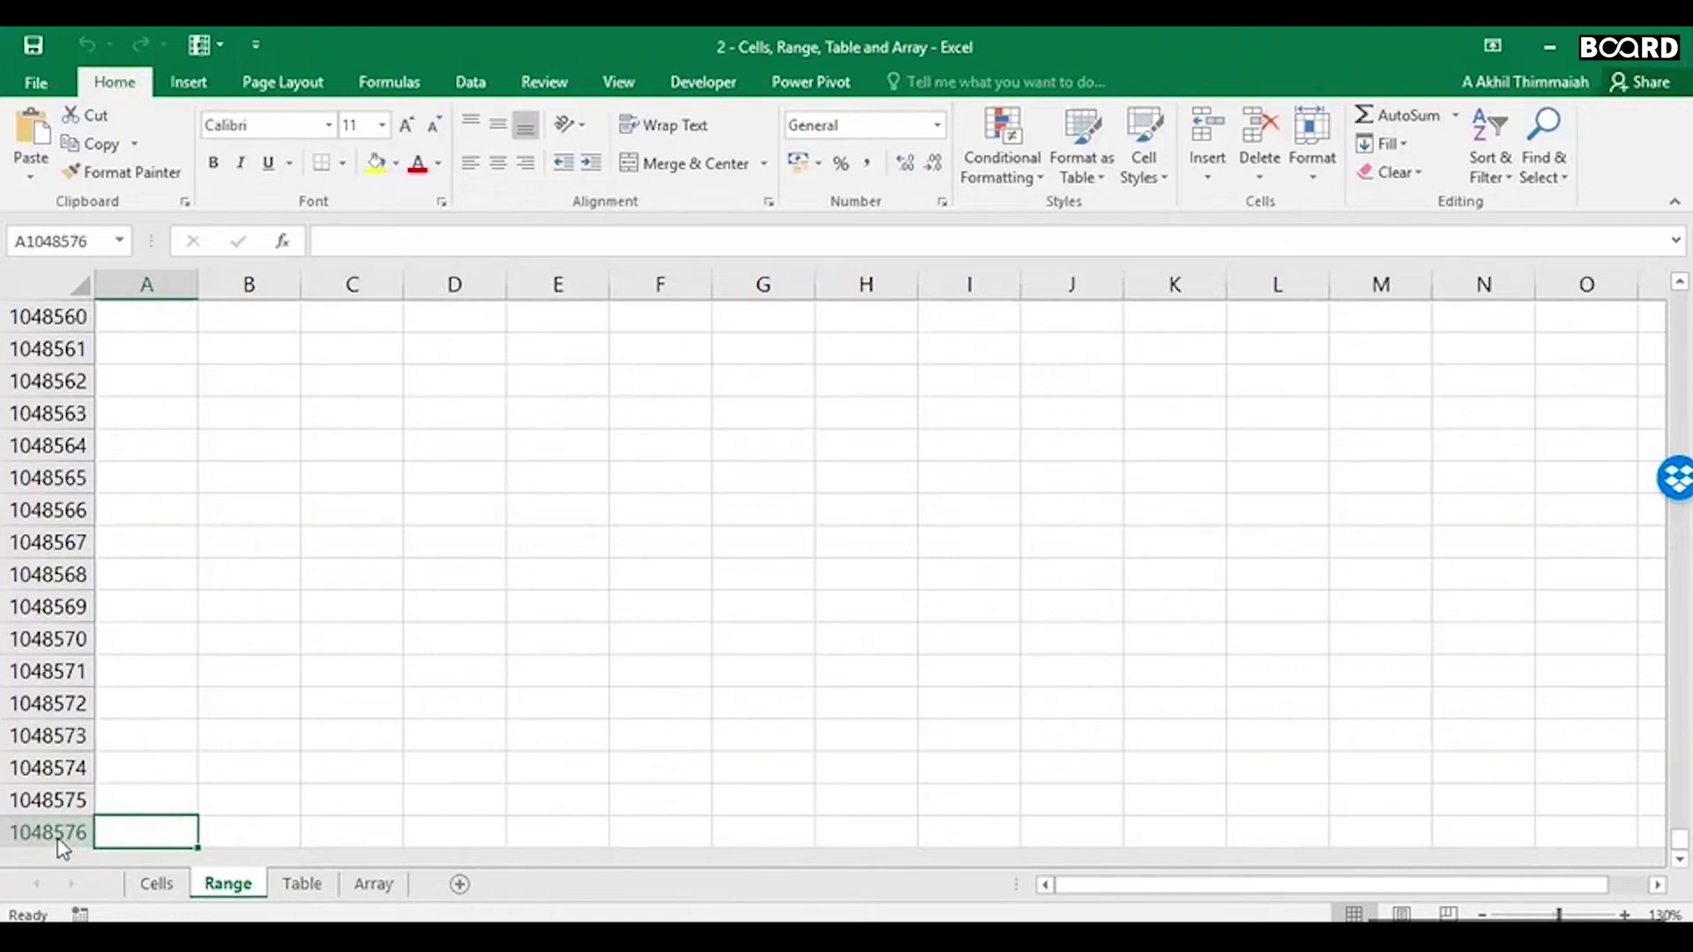
Step: Return to the Range sheet, jump to column XFD in row 3, then back to cell A1
left_click(118, 826)
key("Up")
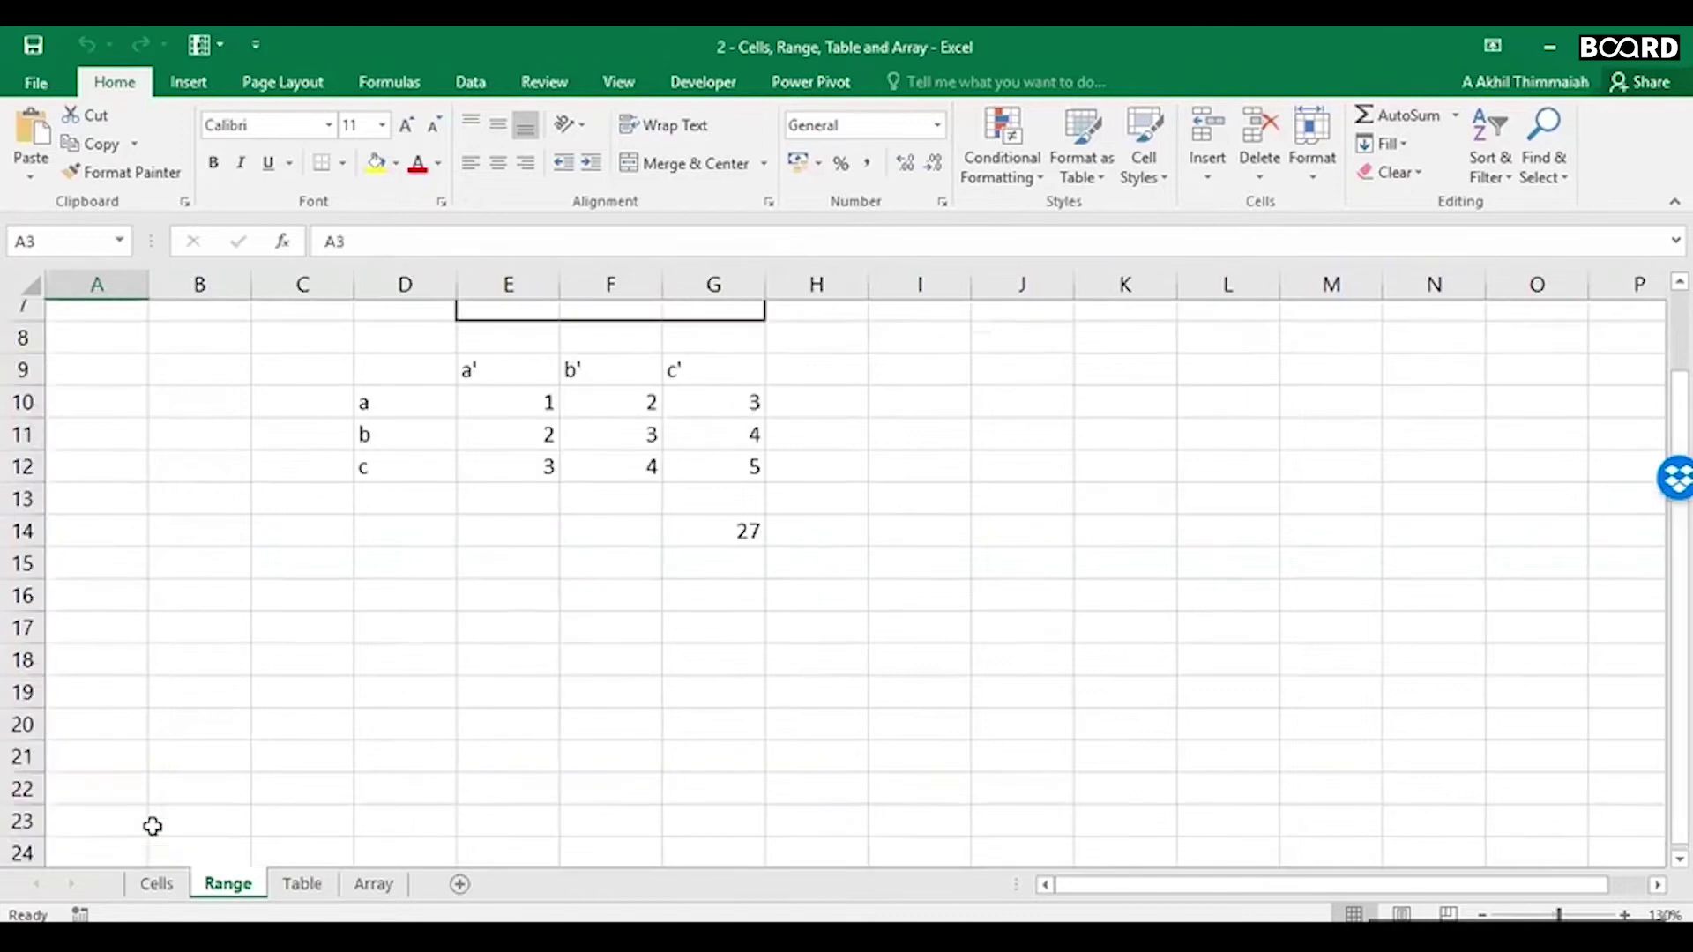
scroll(153, 826, "up", 2)
key("ctrl+Right")
key("ctrl+Right")
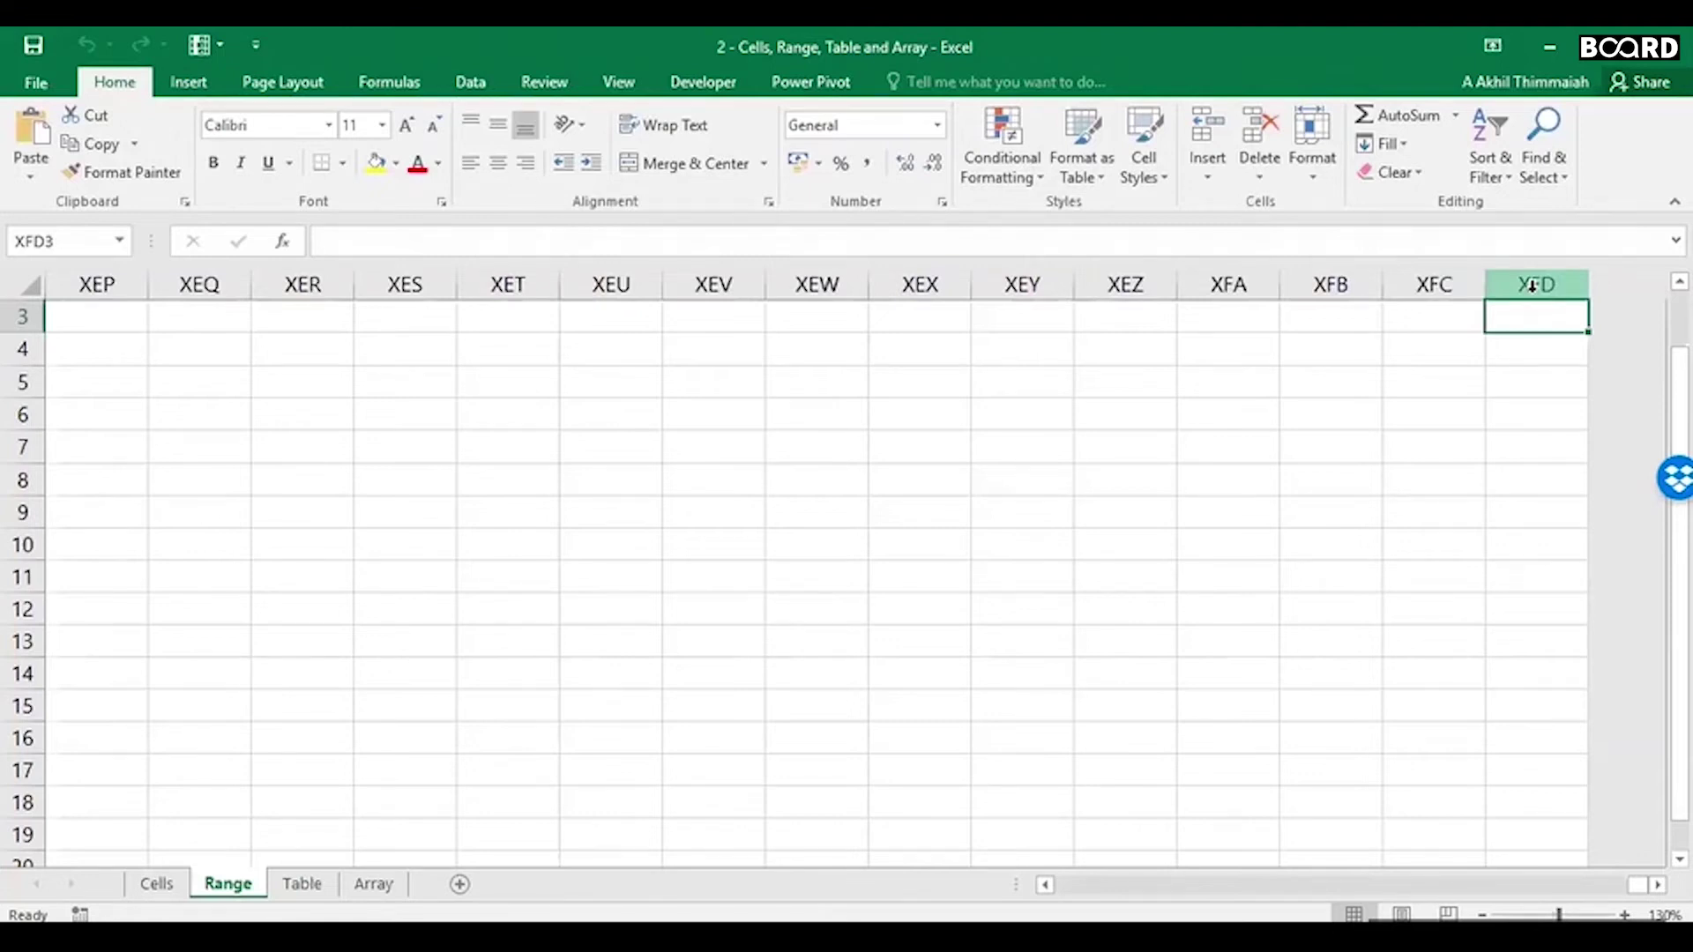
key("ctrl+Left")
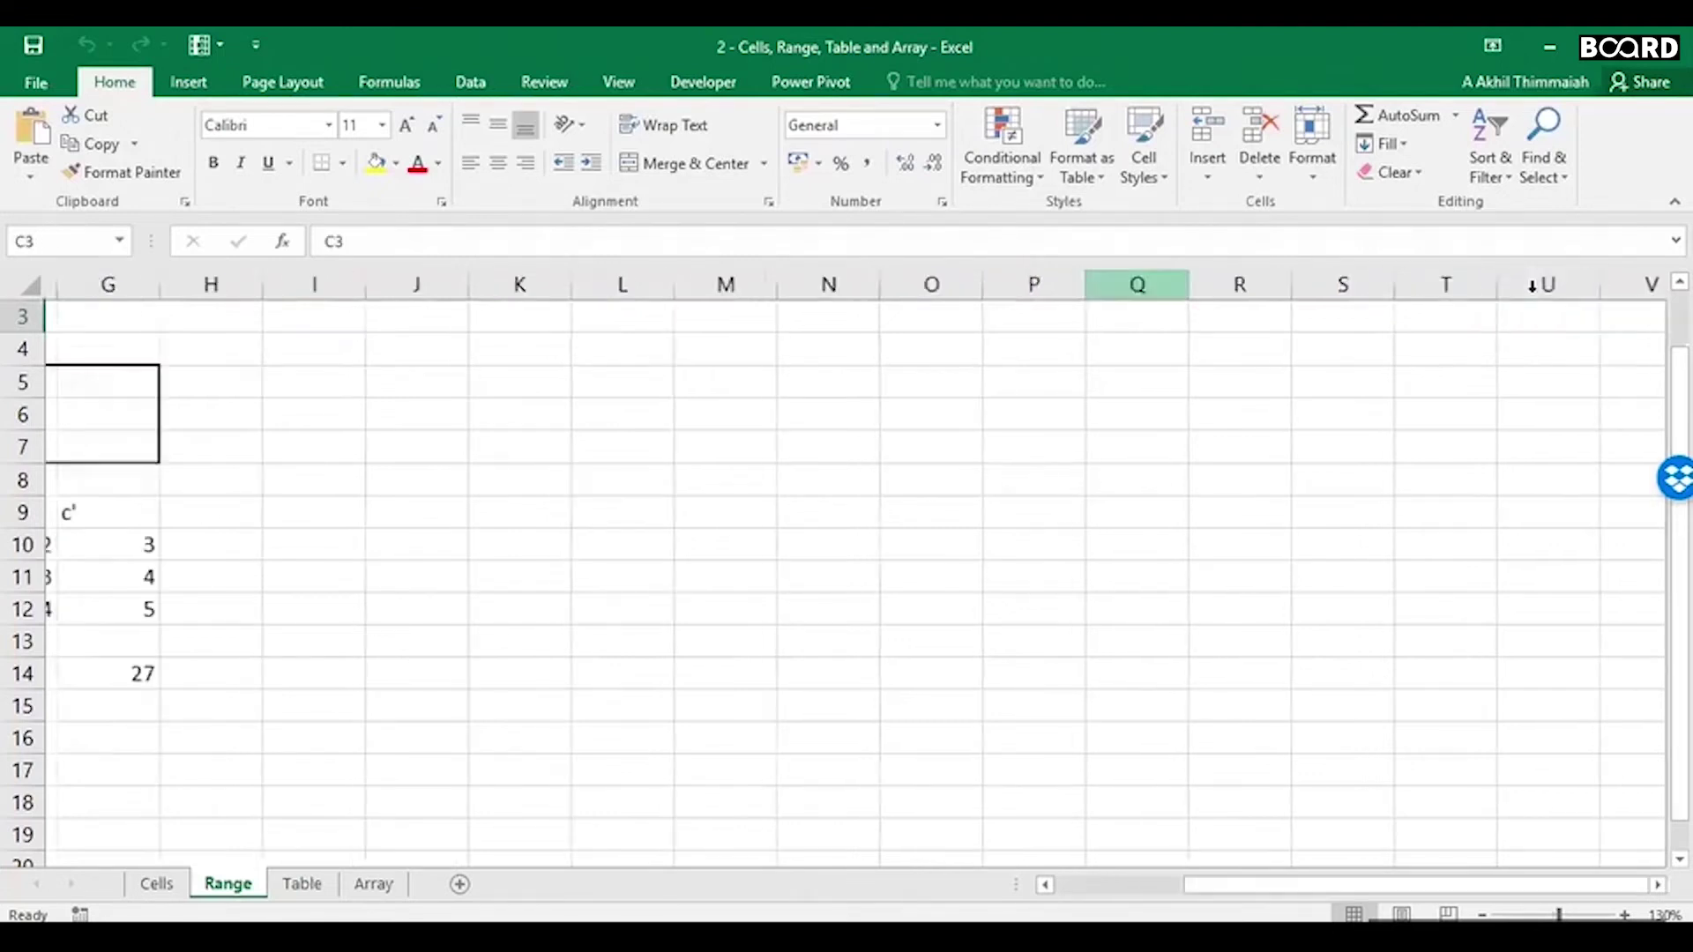
key("Left")
key("Left")
key("Up")
key("Up")
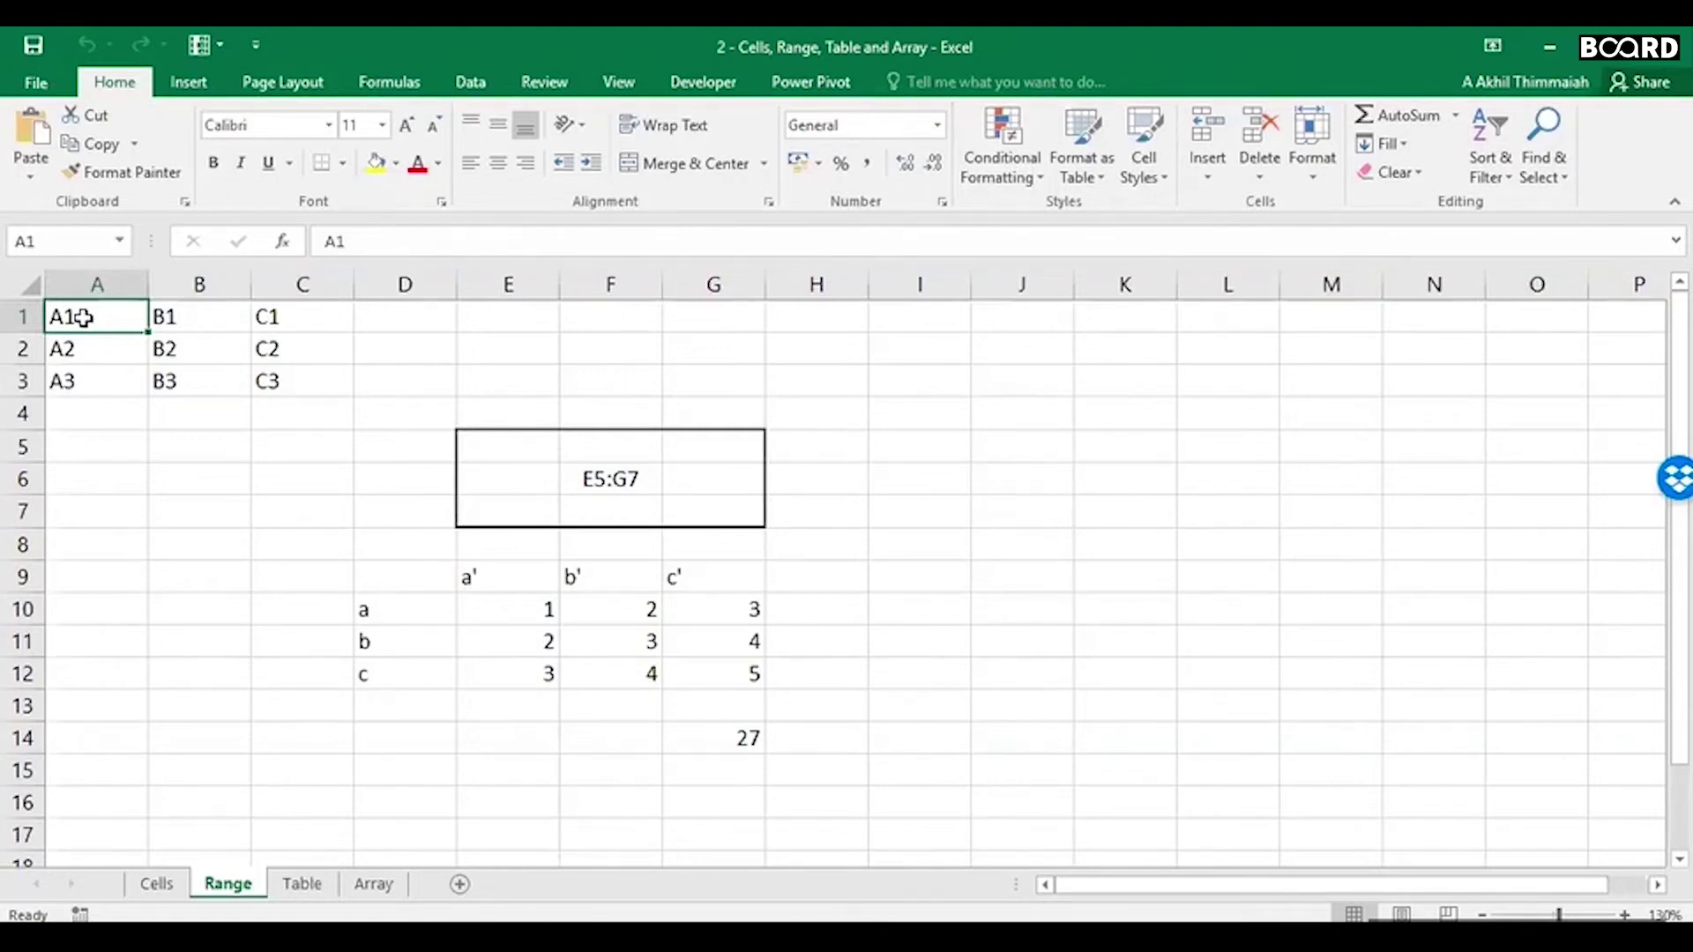
Step: Fill the A1 label series right across to C1, then select the block A1:C3
key("Right")
key("Right")
key("Down")
key("Down")
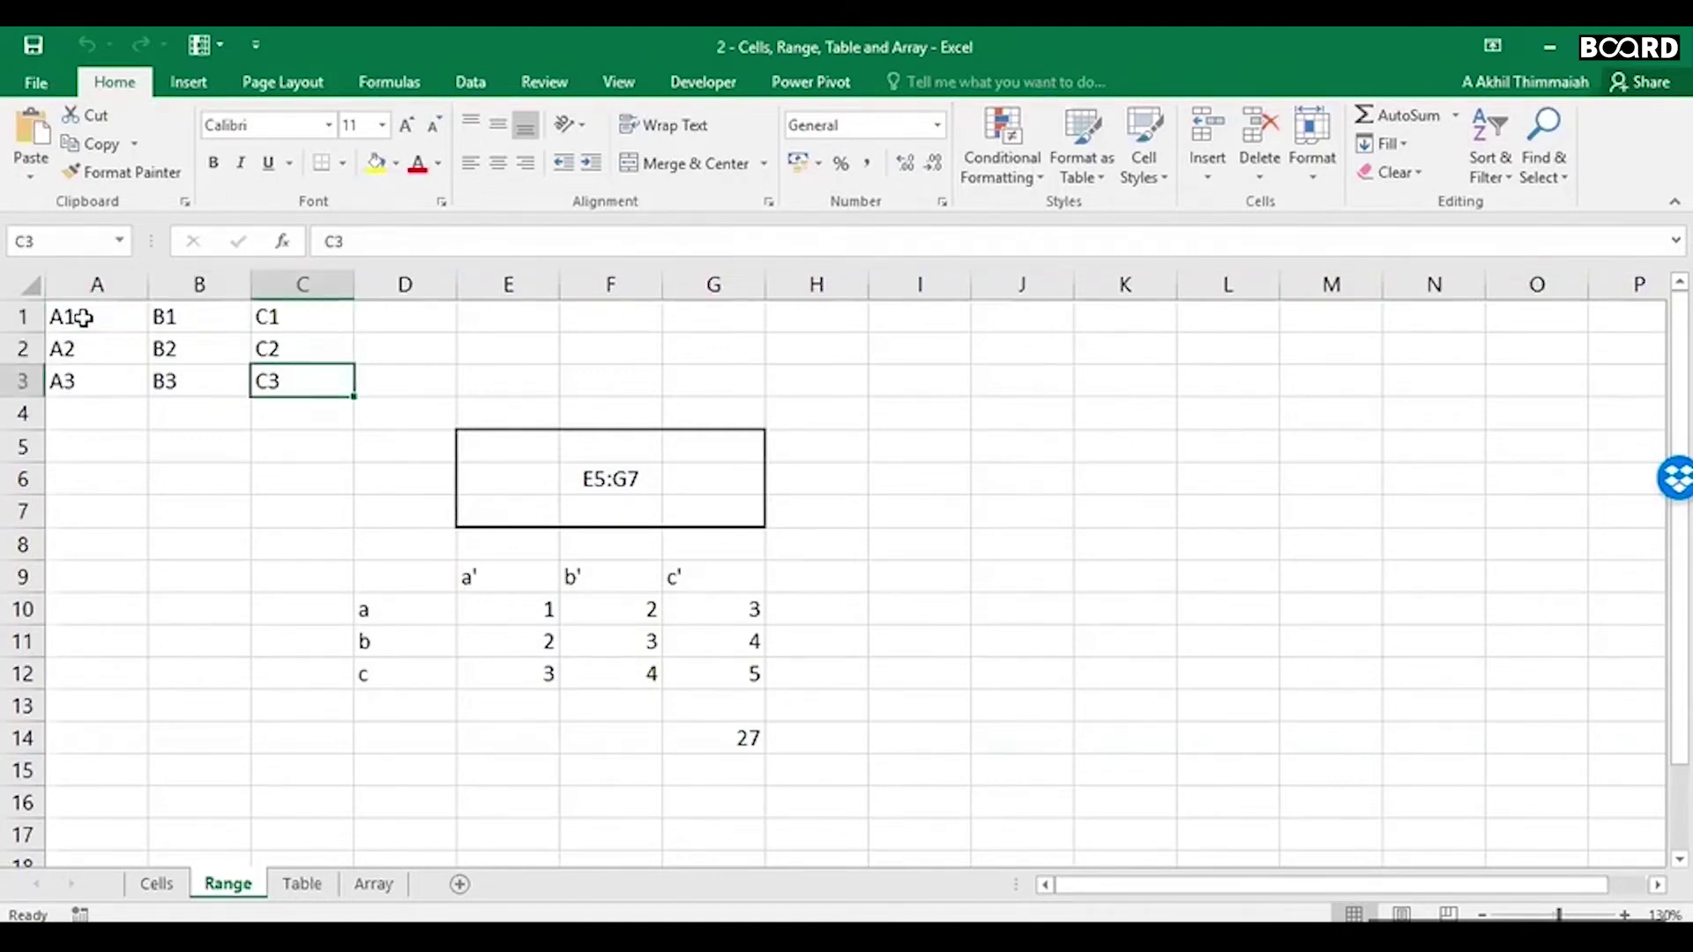
key("Left")
key("Left")
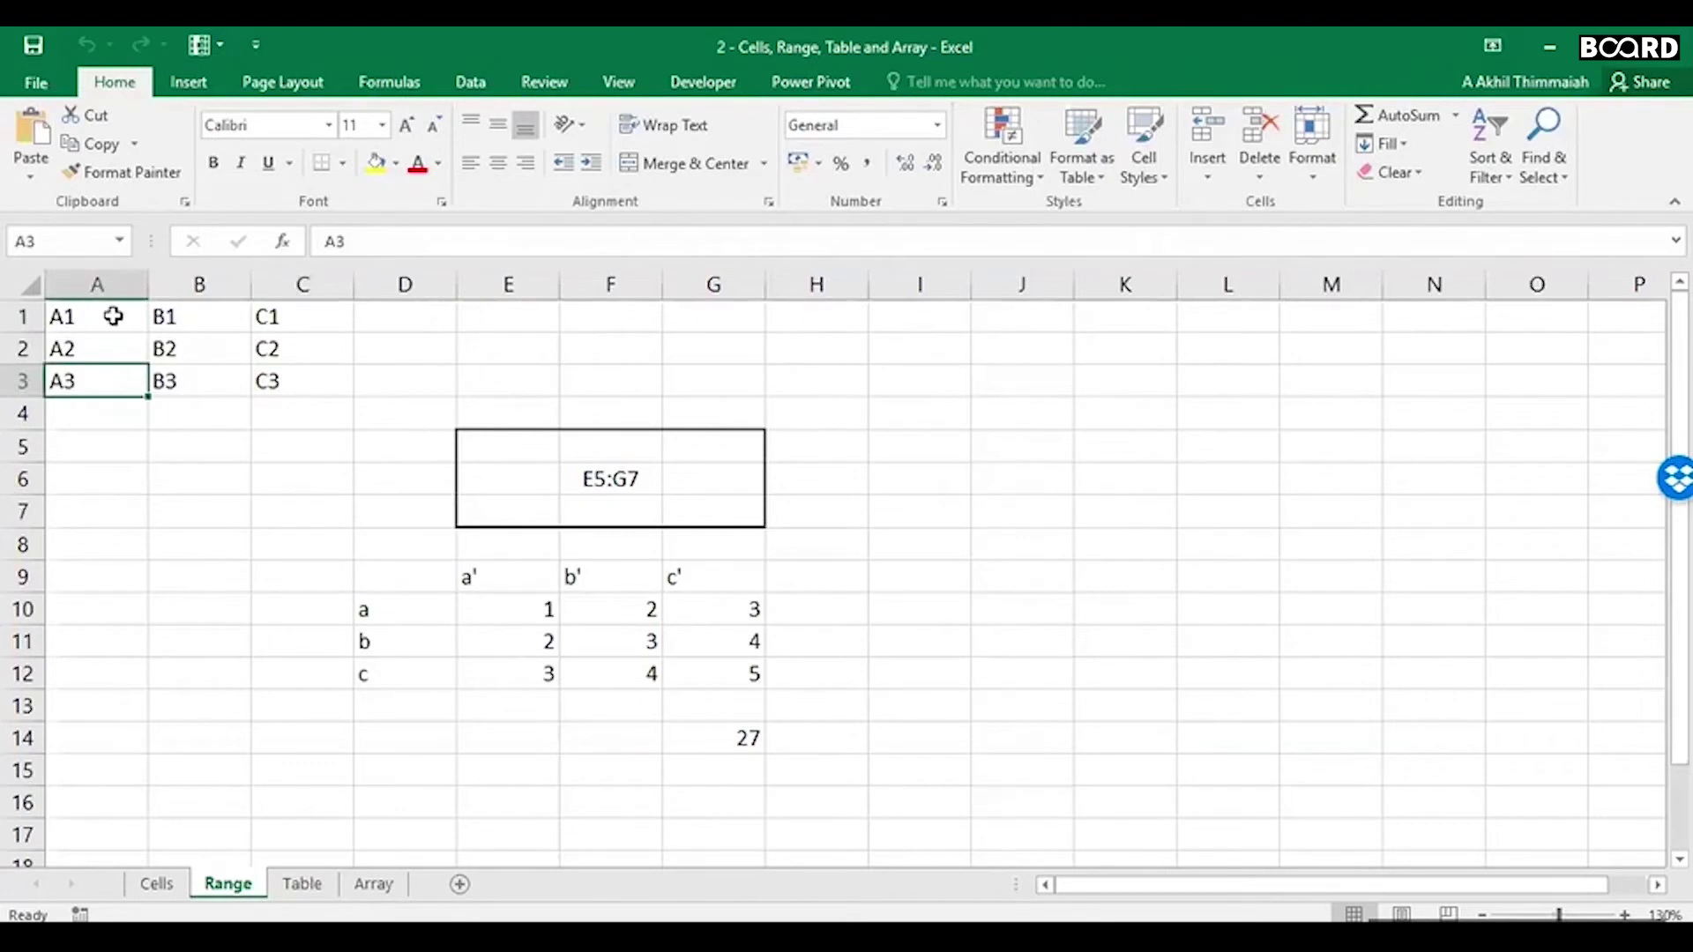
left_click(107, 314)
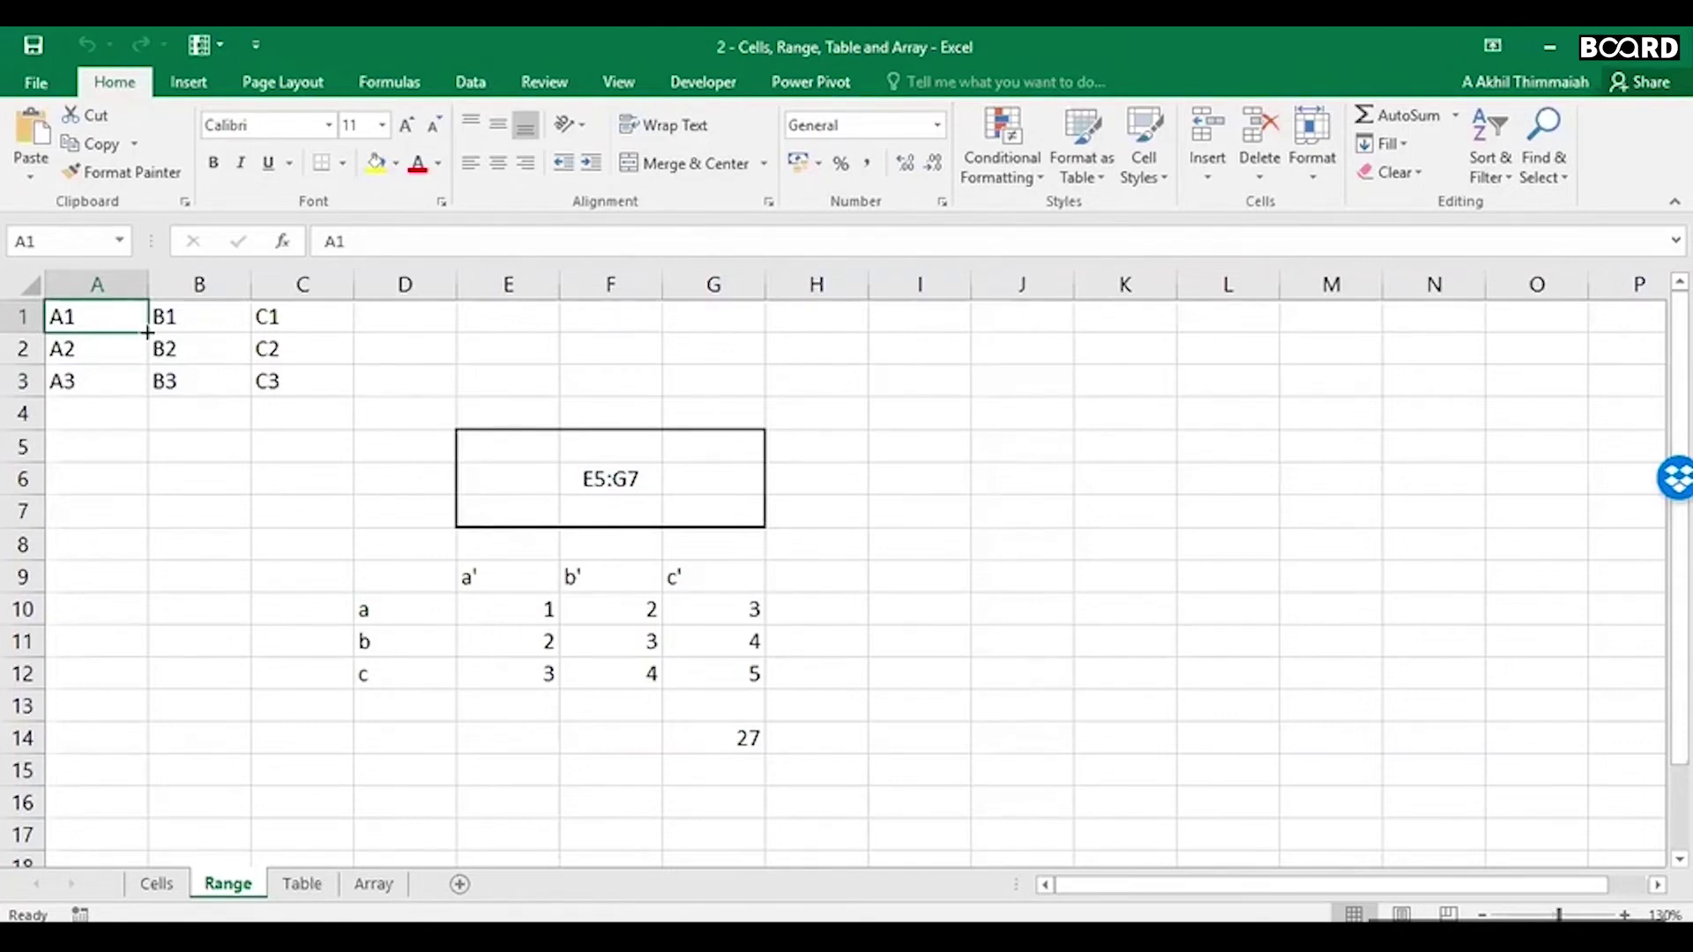
left_click_drag(147, 333, 355, 400)
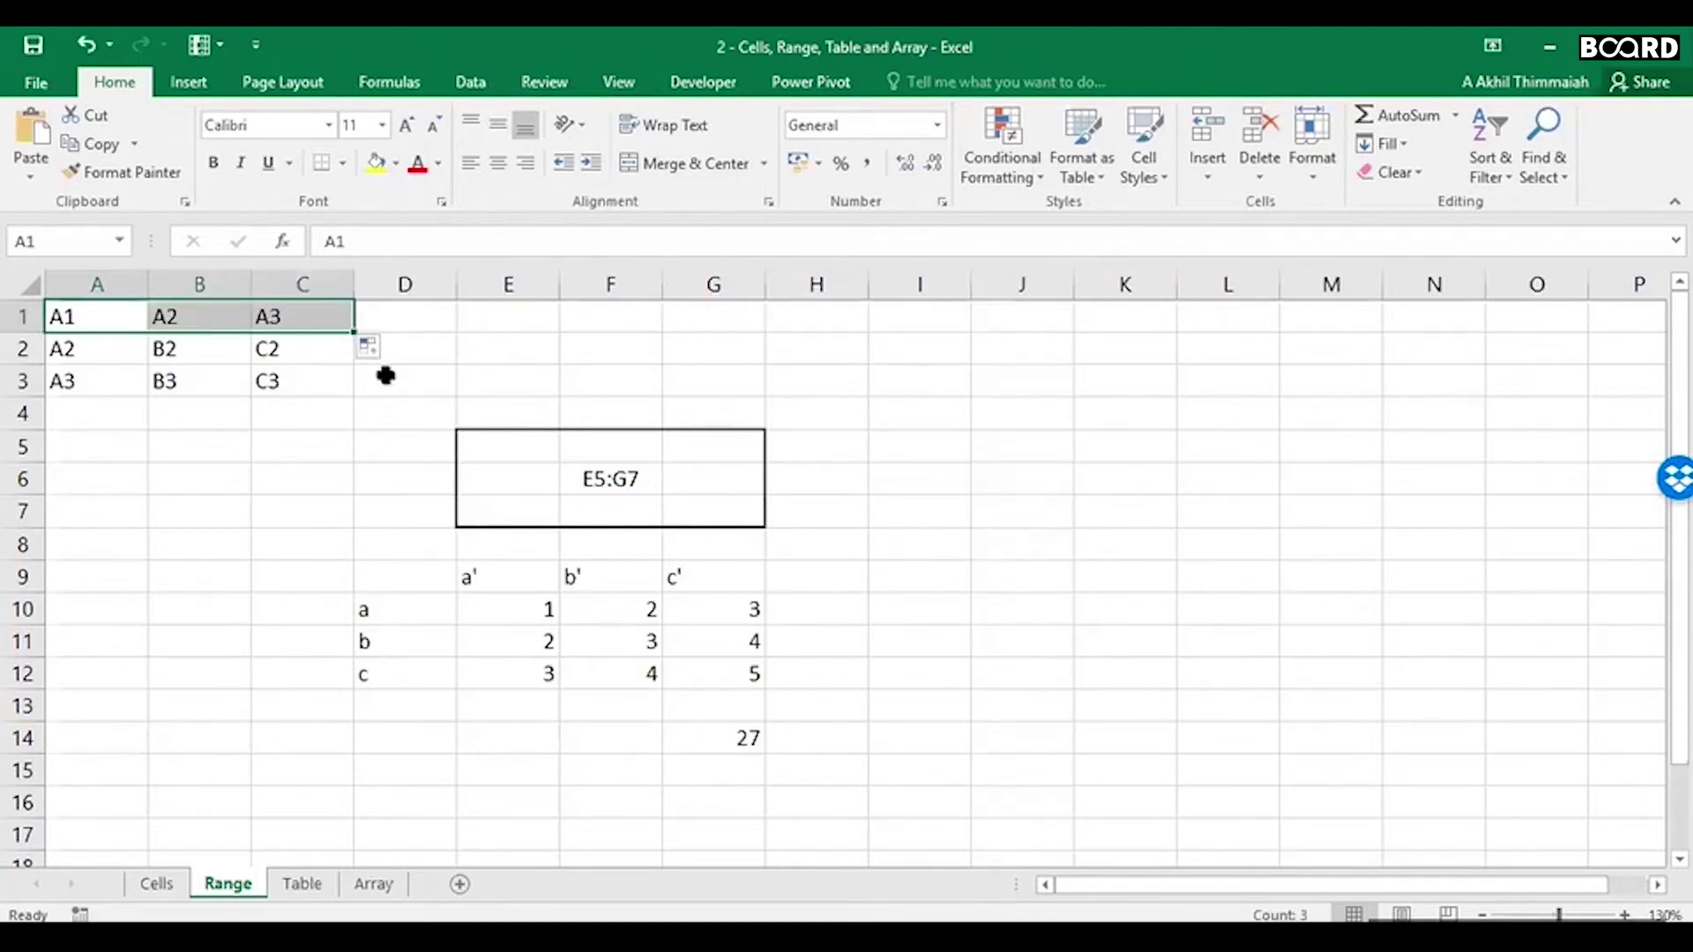
left_click(386, 376, "shift")
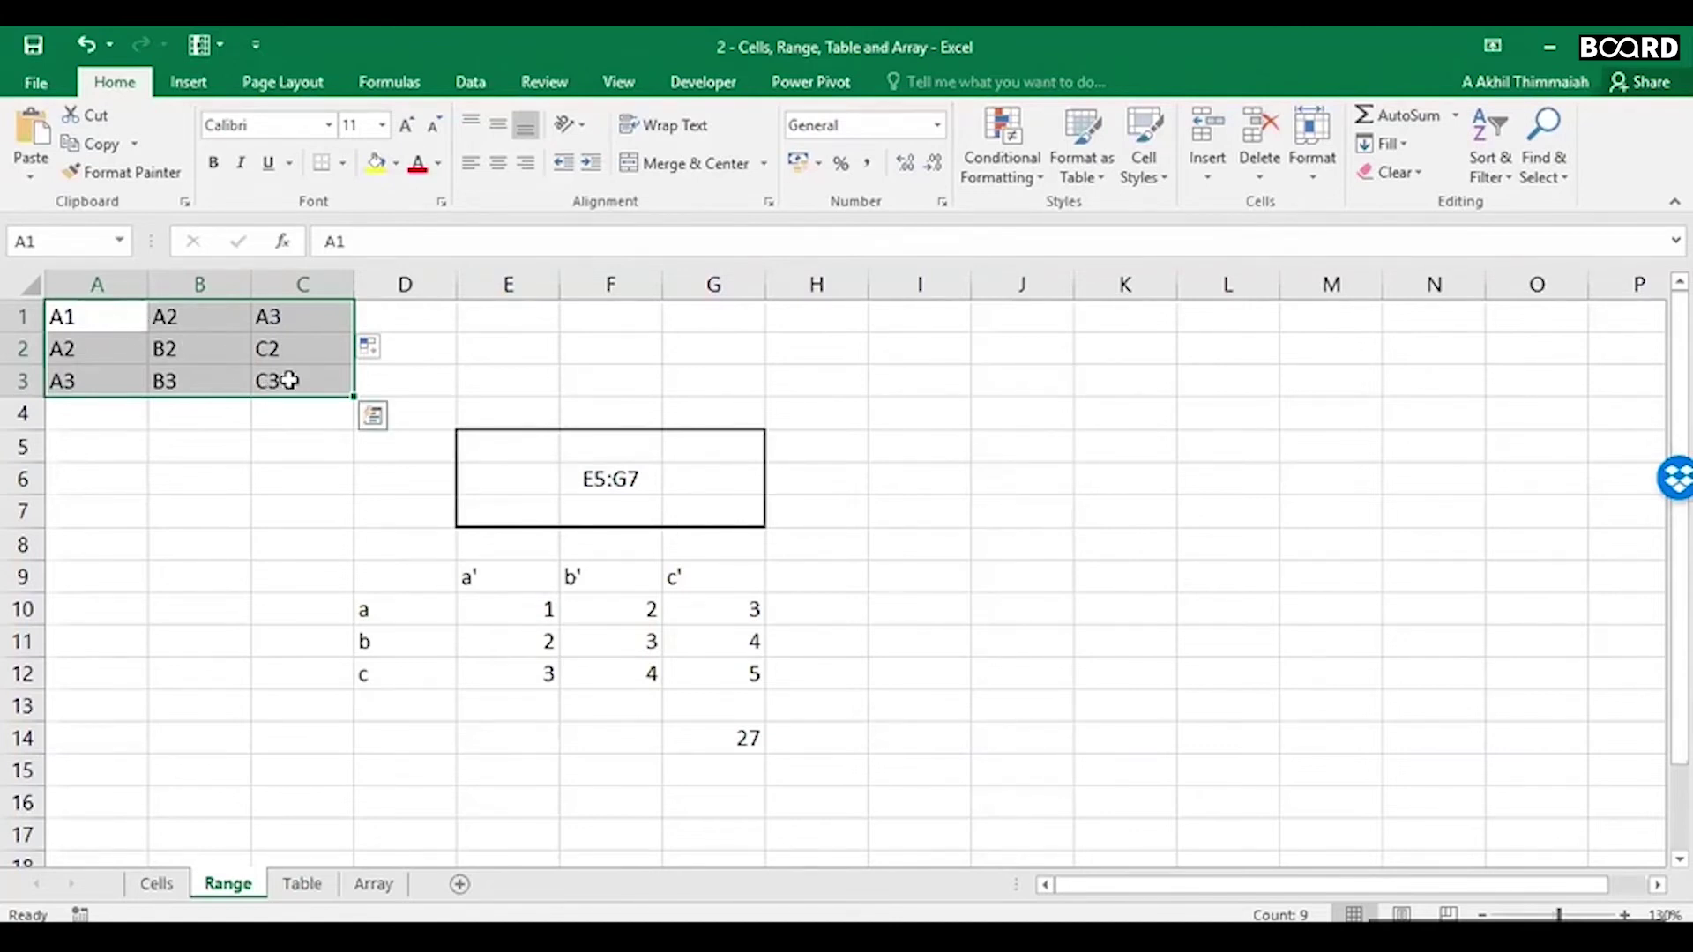
Step: Fill cells E5 and G7, the corners of the E5:G7 range, with yellow
left_click(507, 441)
key("shift+Down")
key("shift+Down")
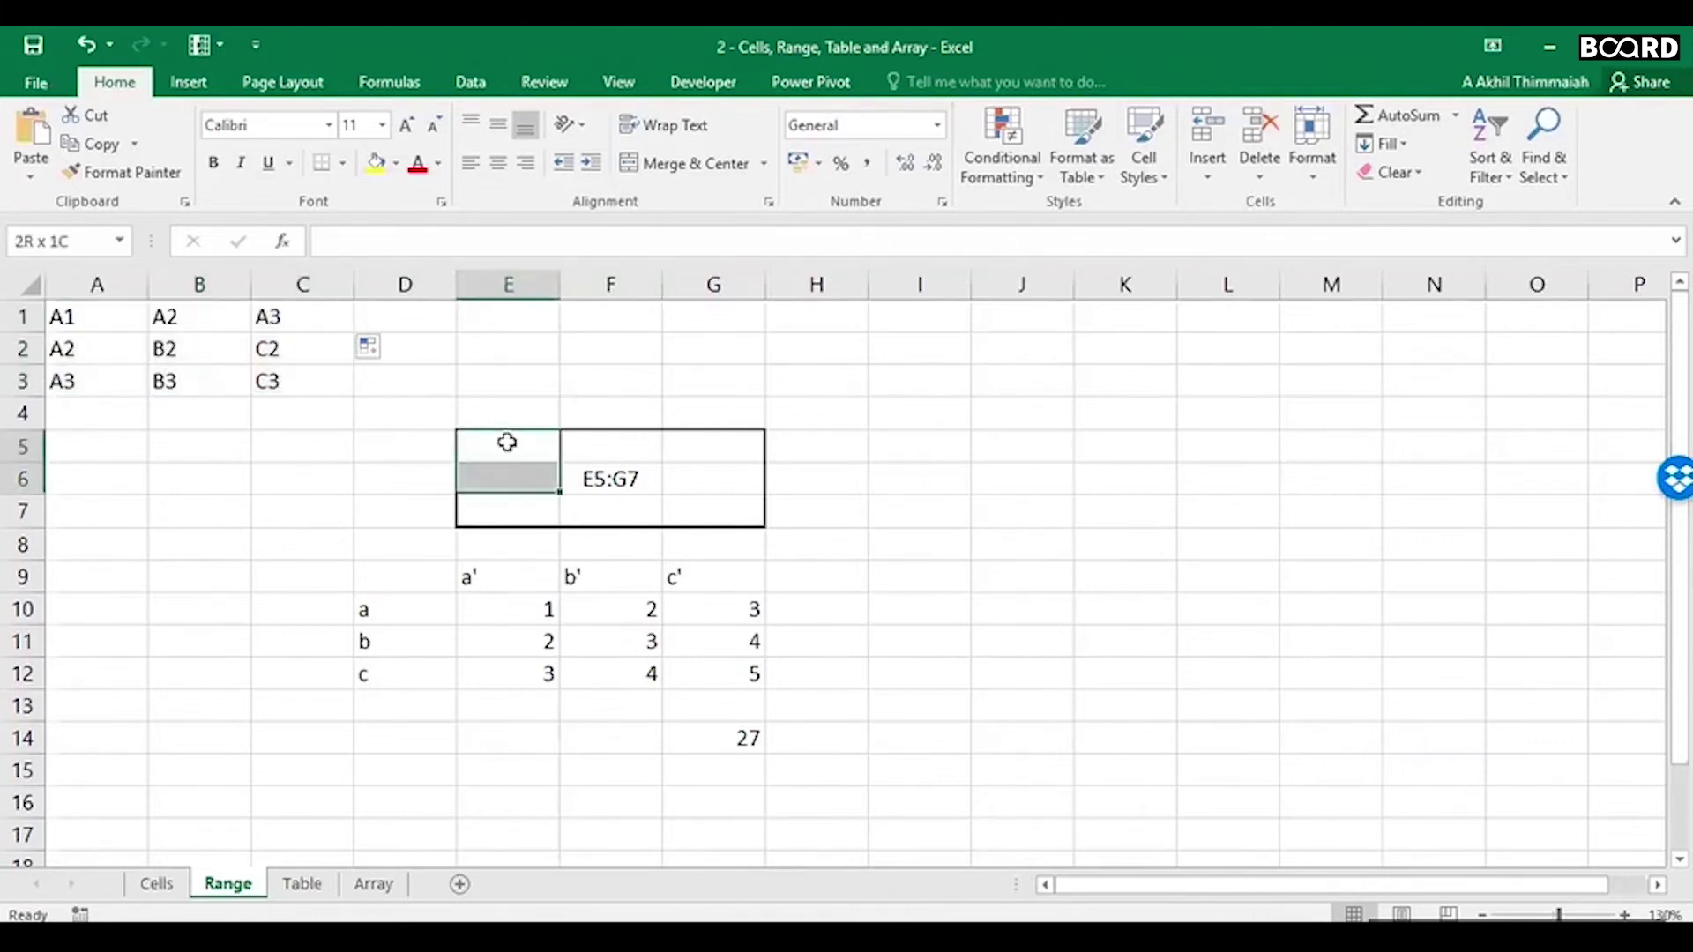
key("shift+Right")
key("shift+Right")
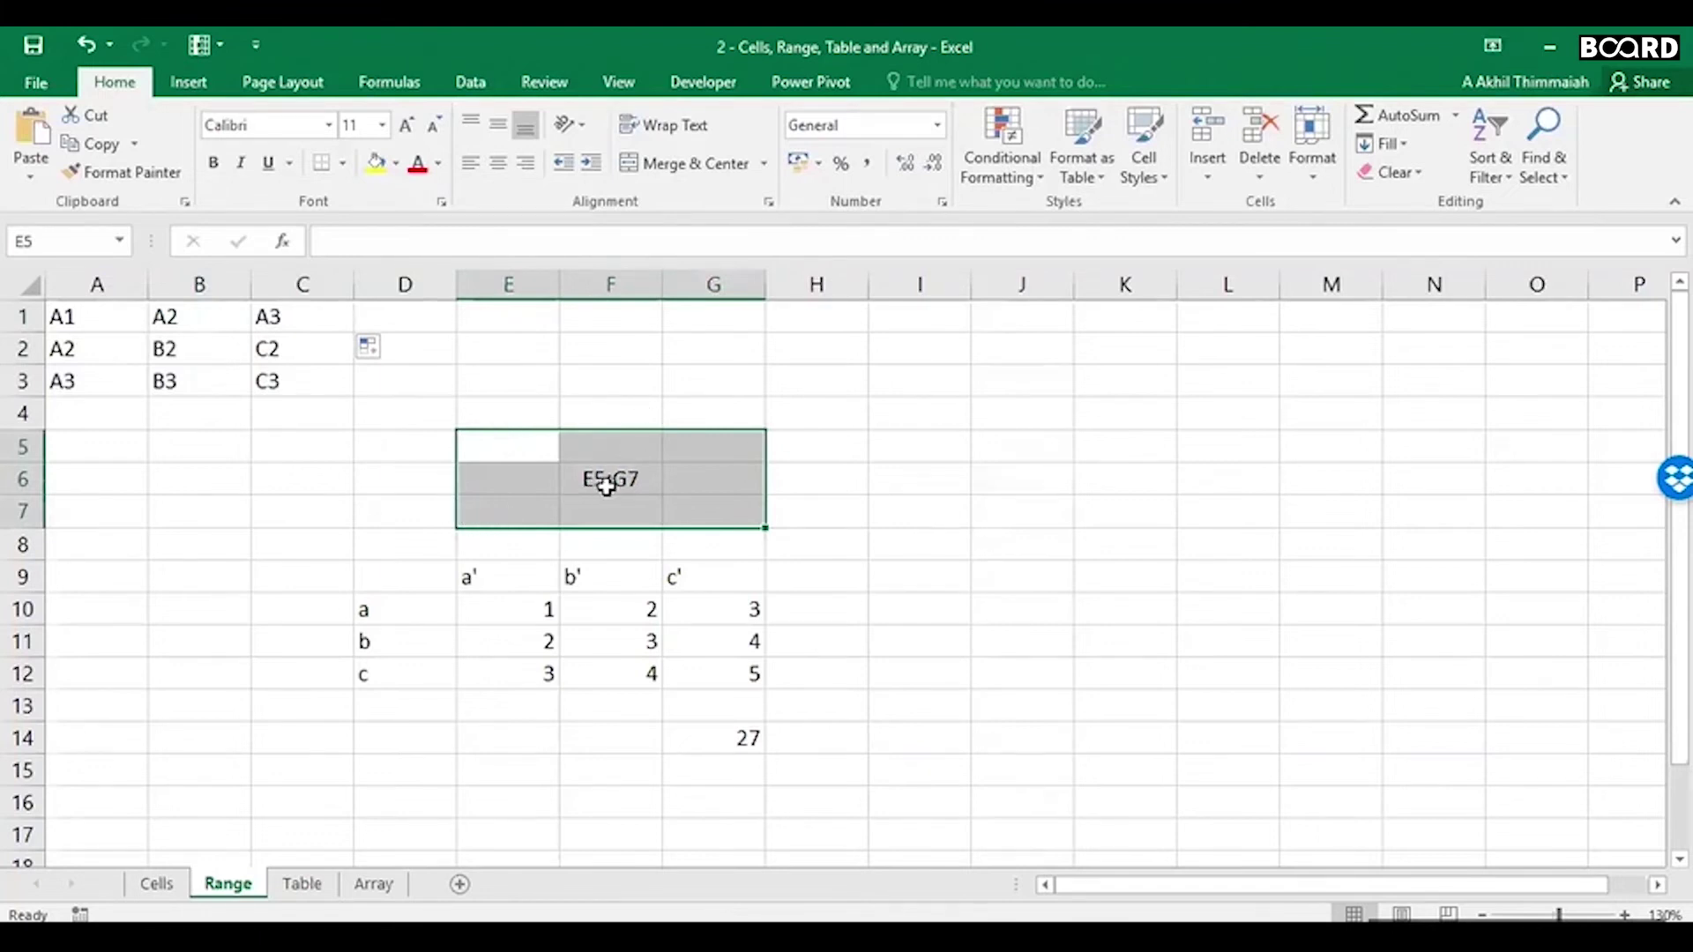
left_click(537, 453)
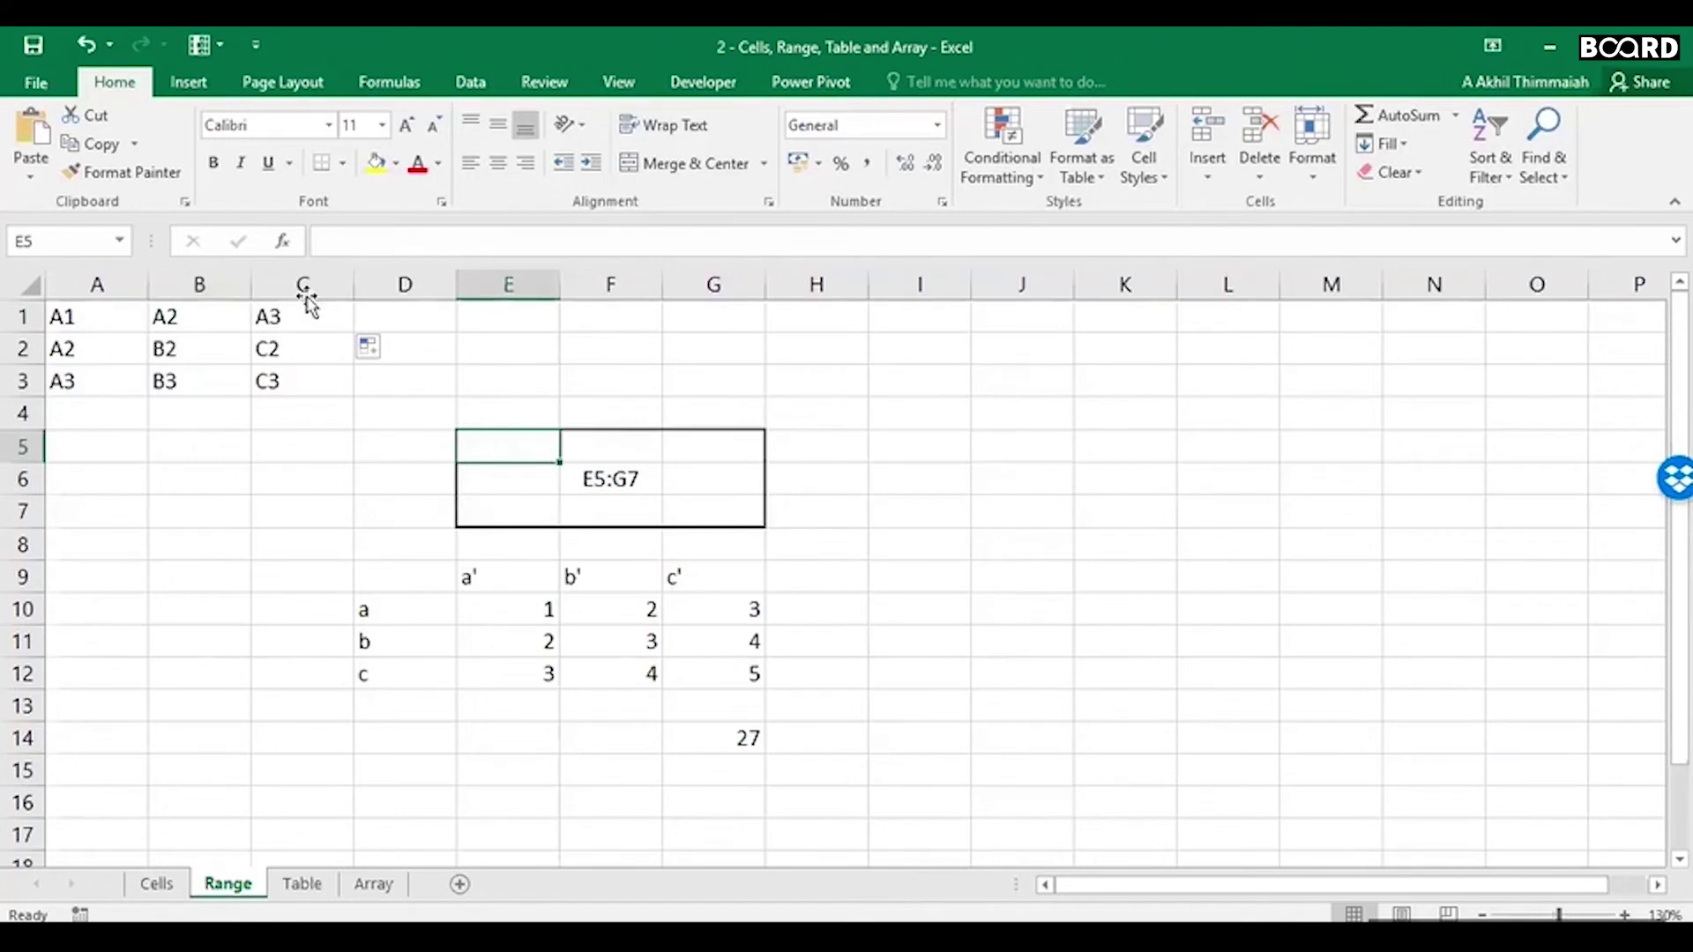
left_click(375, 162)
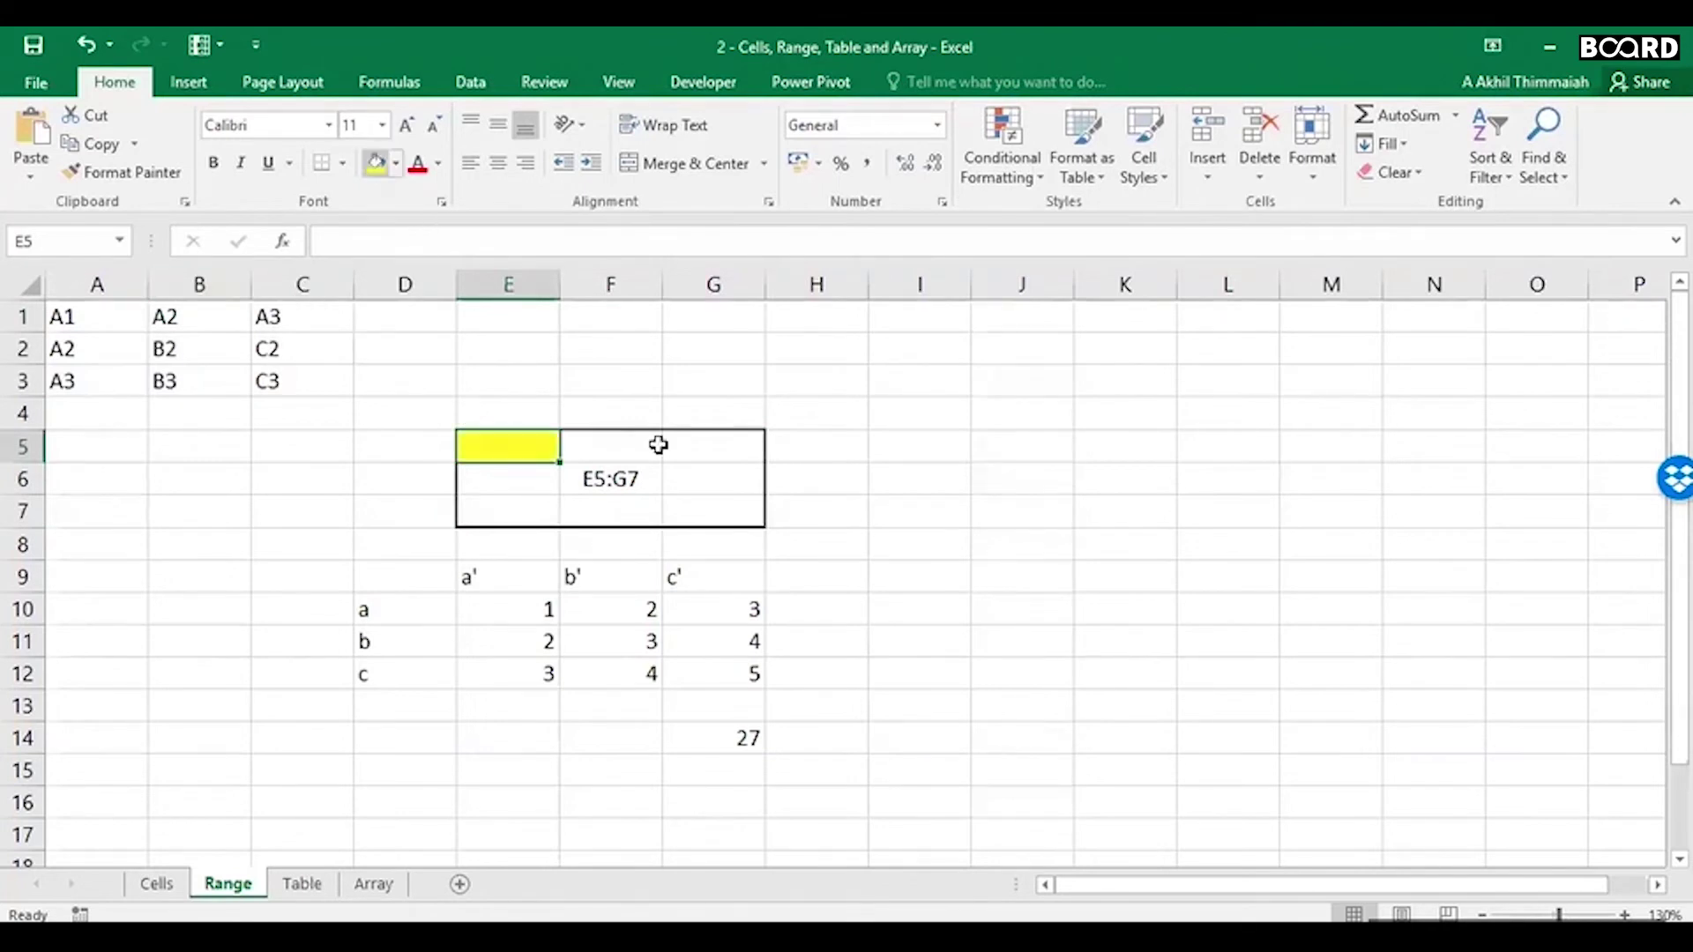
left_click(730, 514)
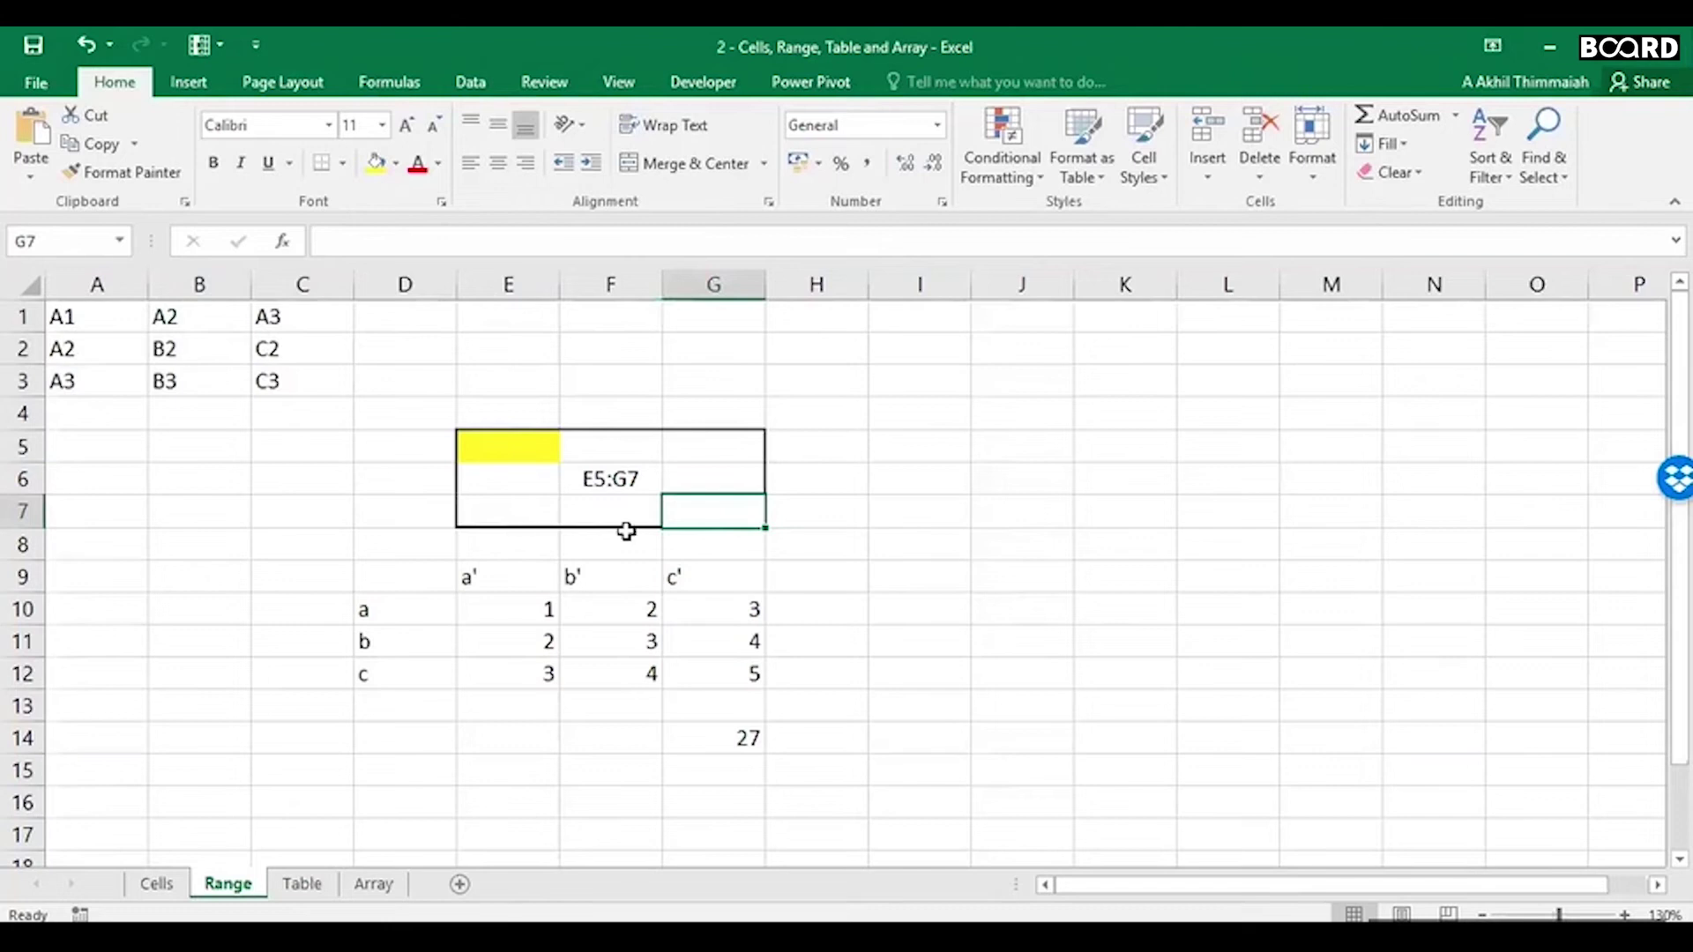
left_click(376, 165)
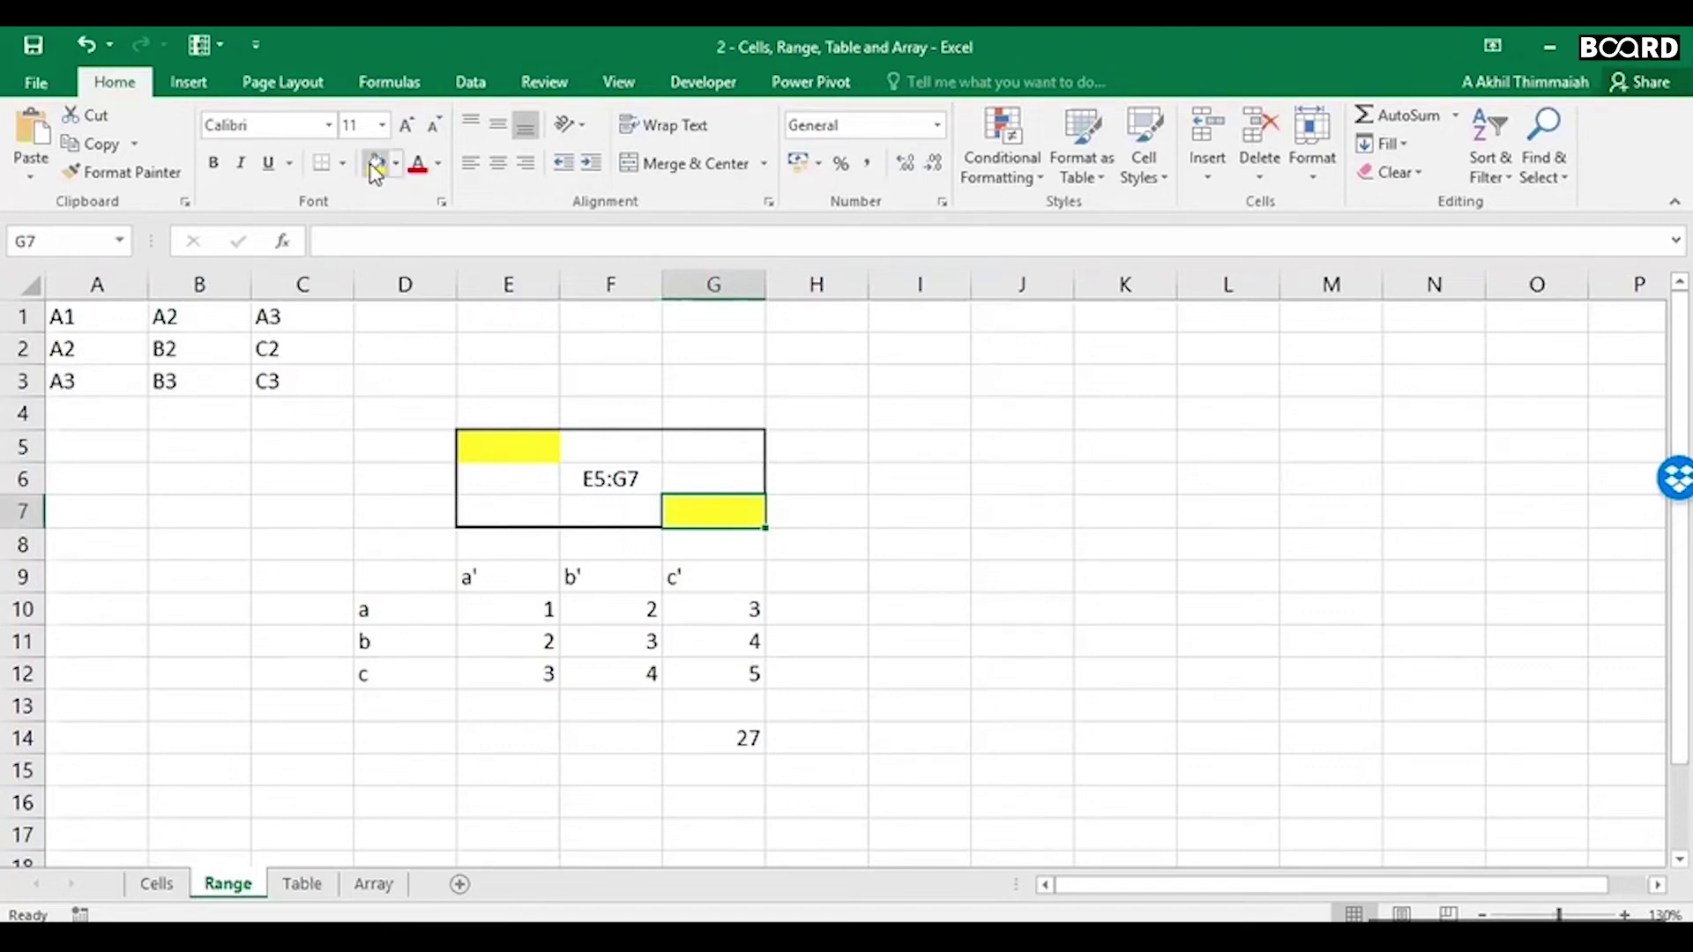
Step: Move through the table from the a' header in E9 to the b' header in F9
left_click(511, 569)
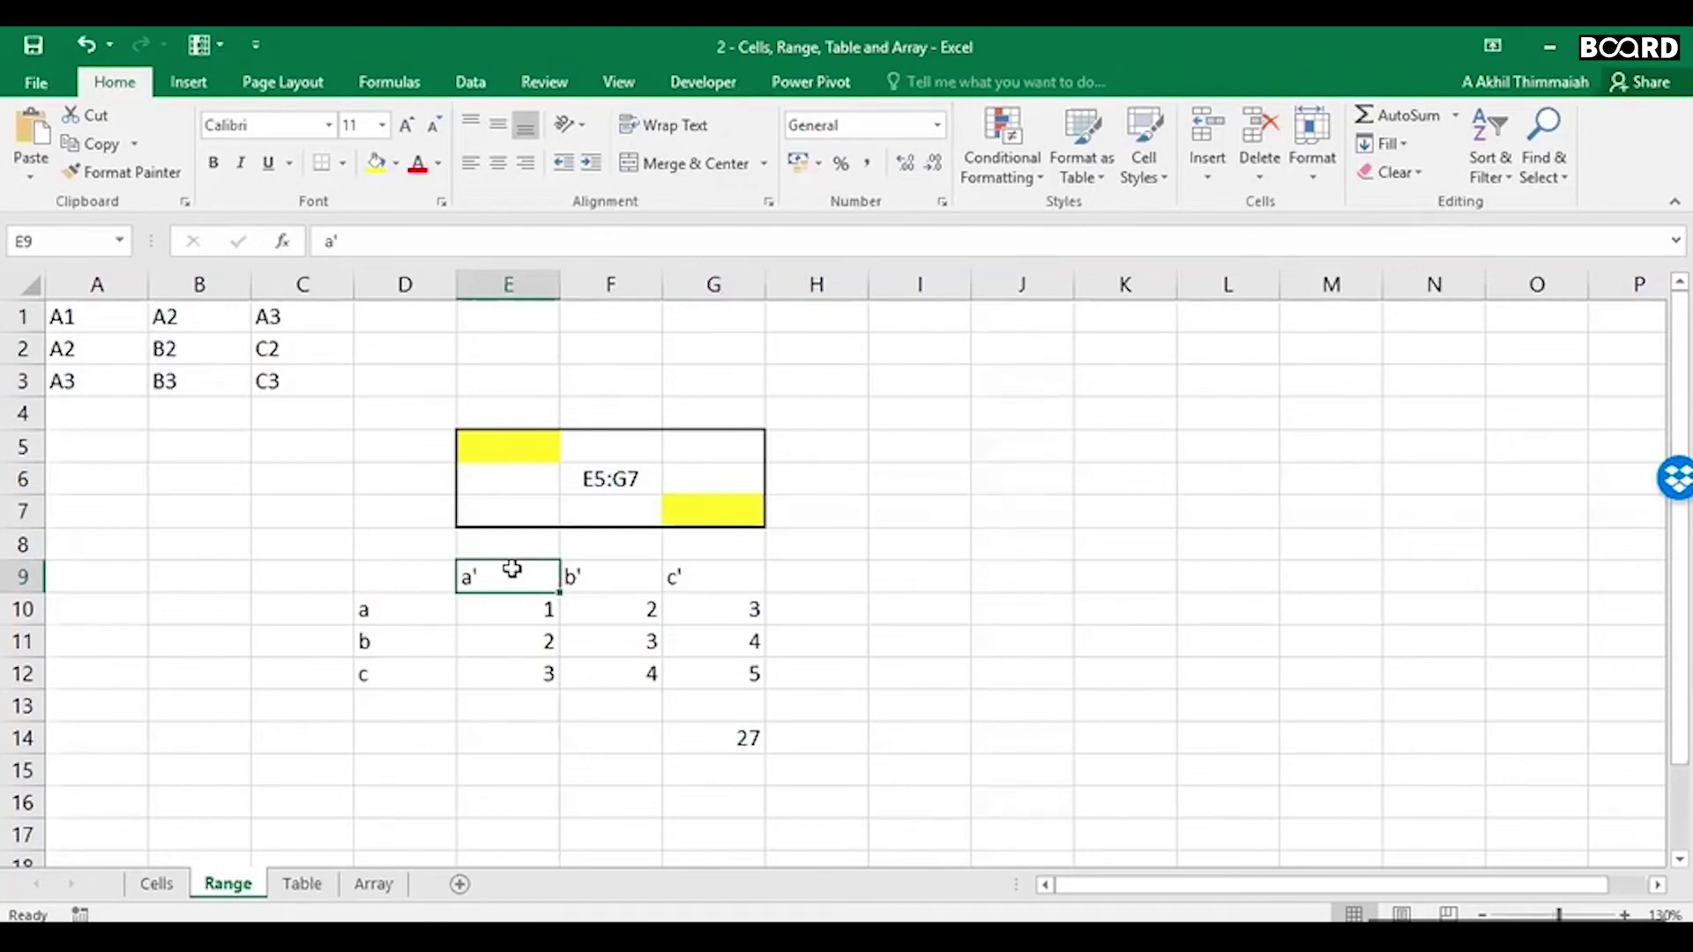
key("Return")
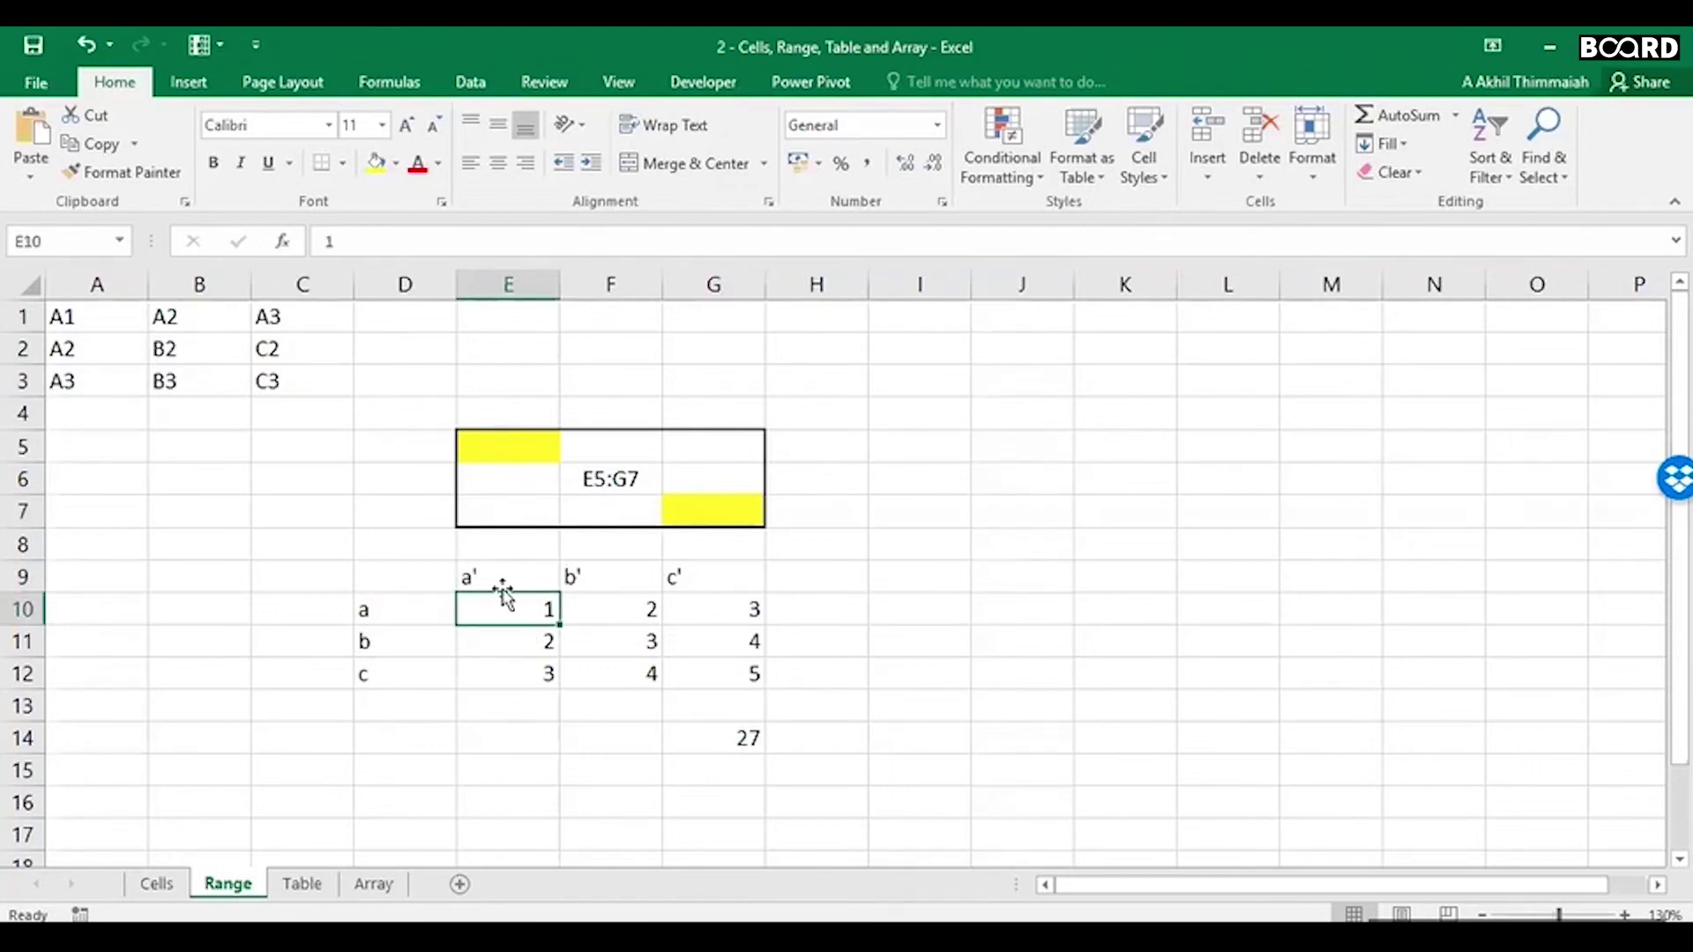
left_click(480, 574)
key("Right")
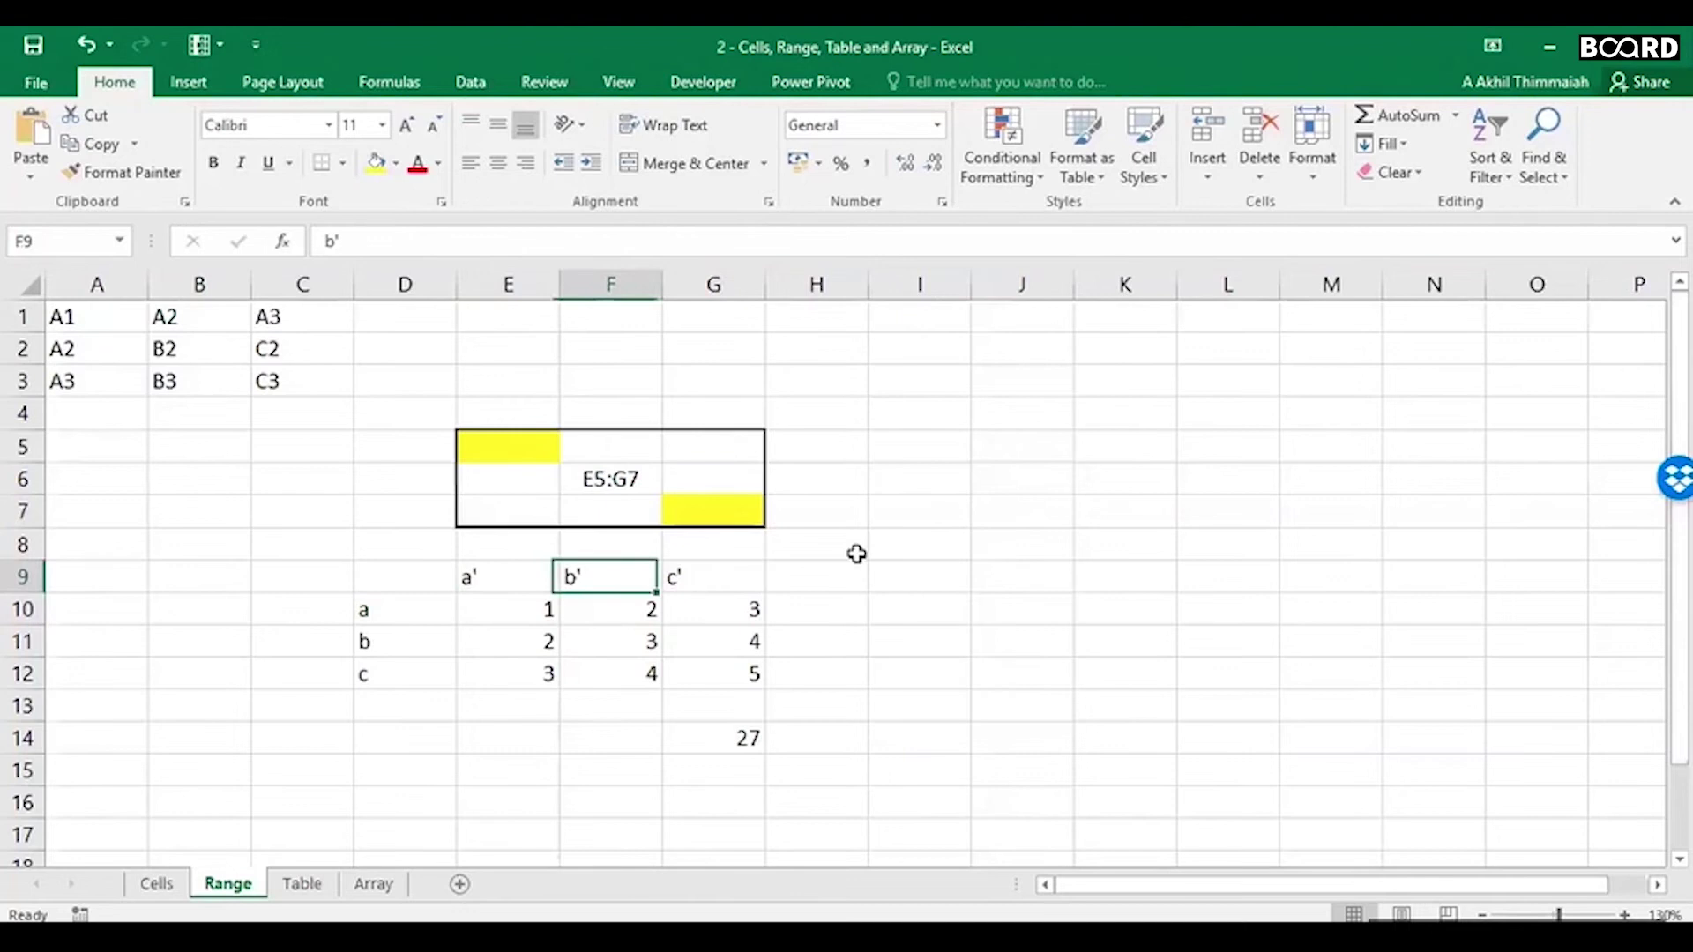
Step: Move through the a/b/c table's headers and values down to the total cell G14
key("Right")
key("Left")
key("Left")
key("Left")
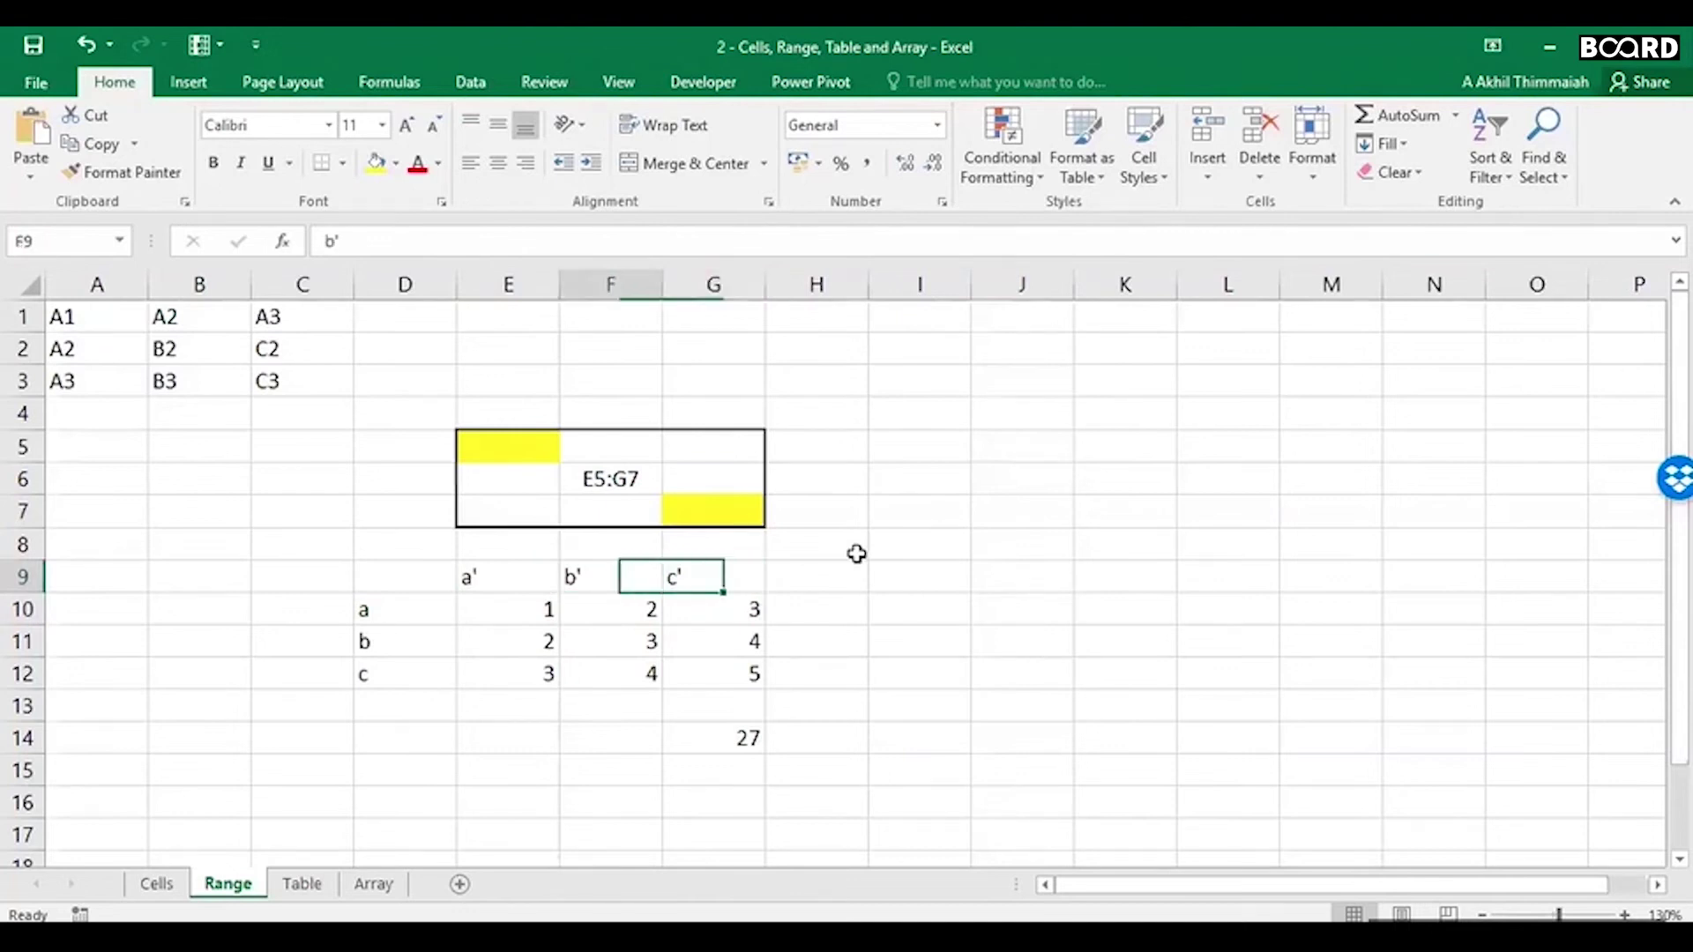
key("Down")
key("Down")
key("Down")
key("Right")
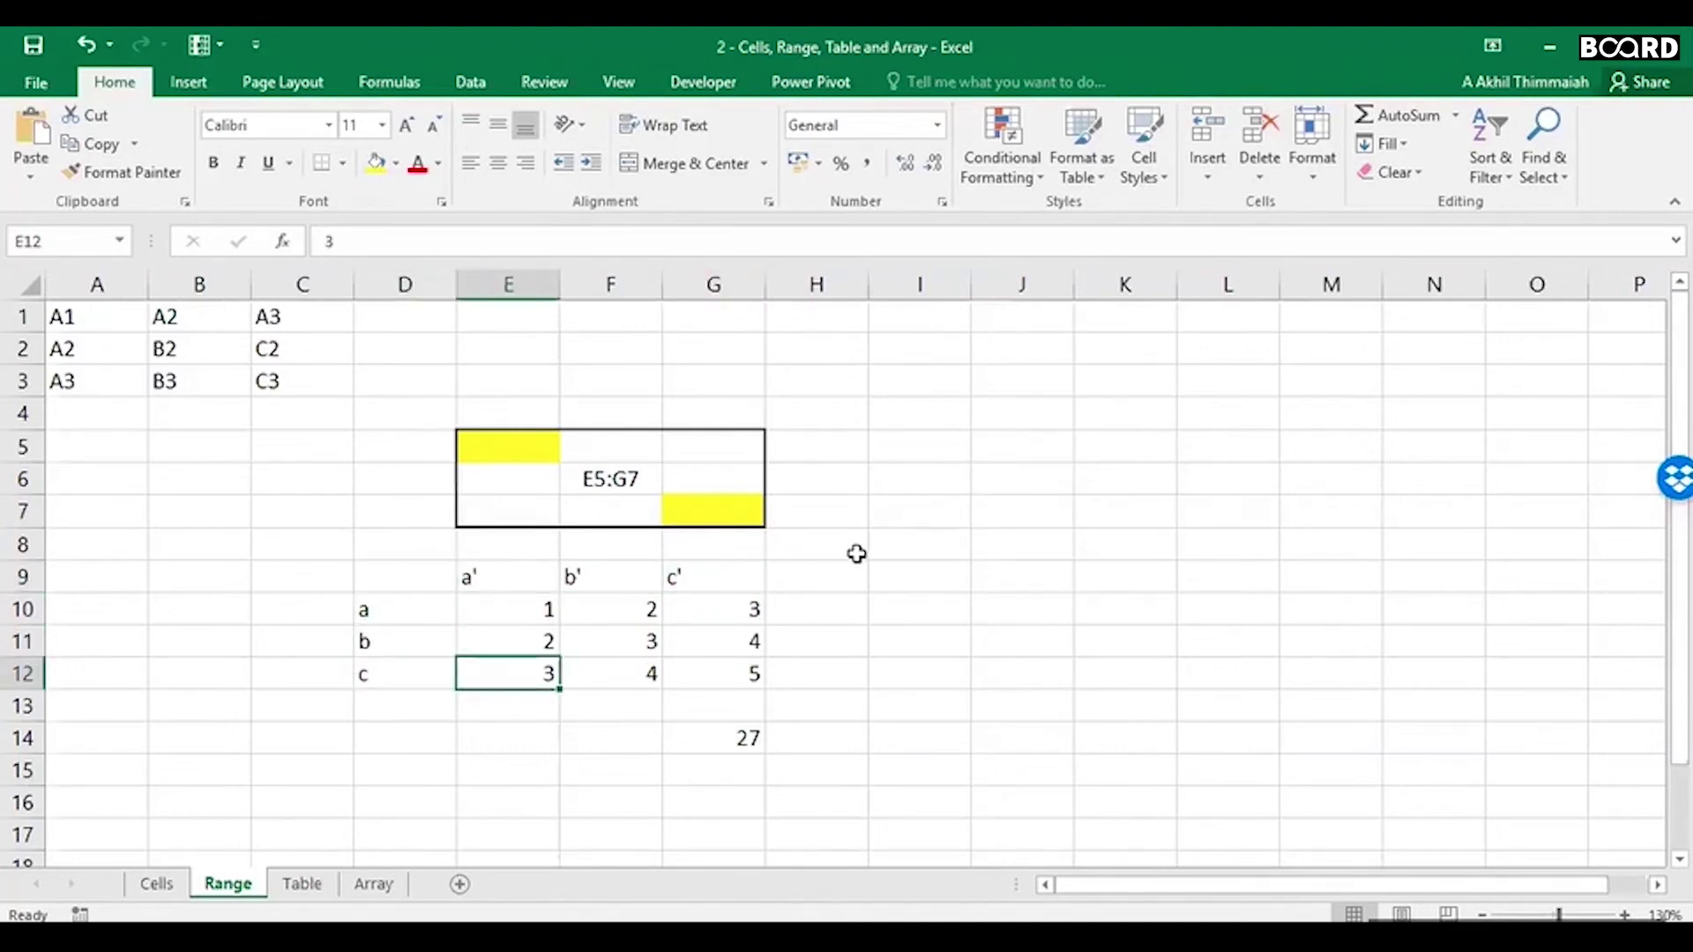
key("Up")
key("Up")
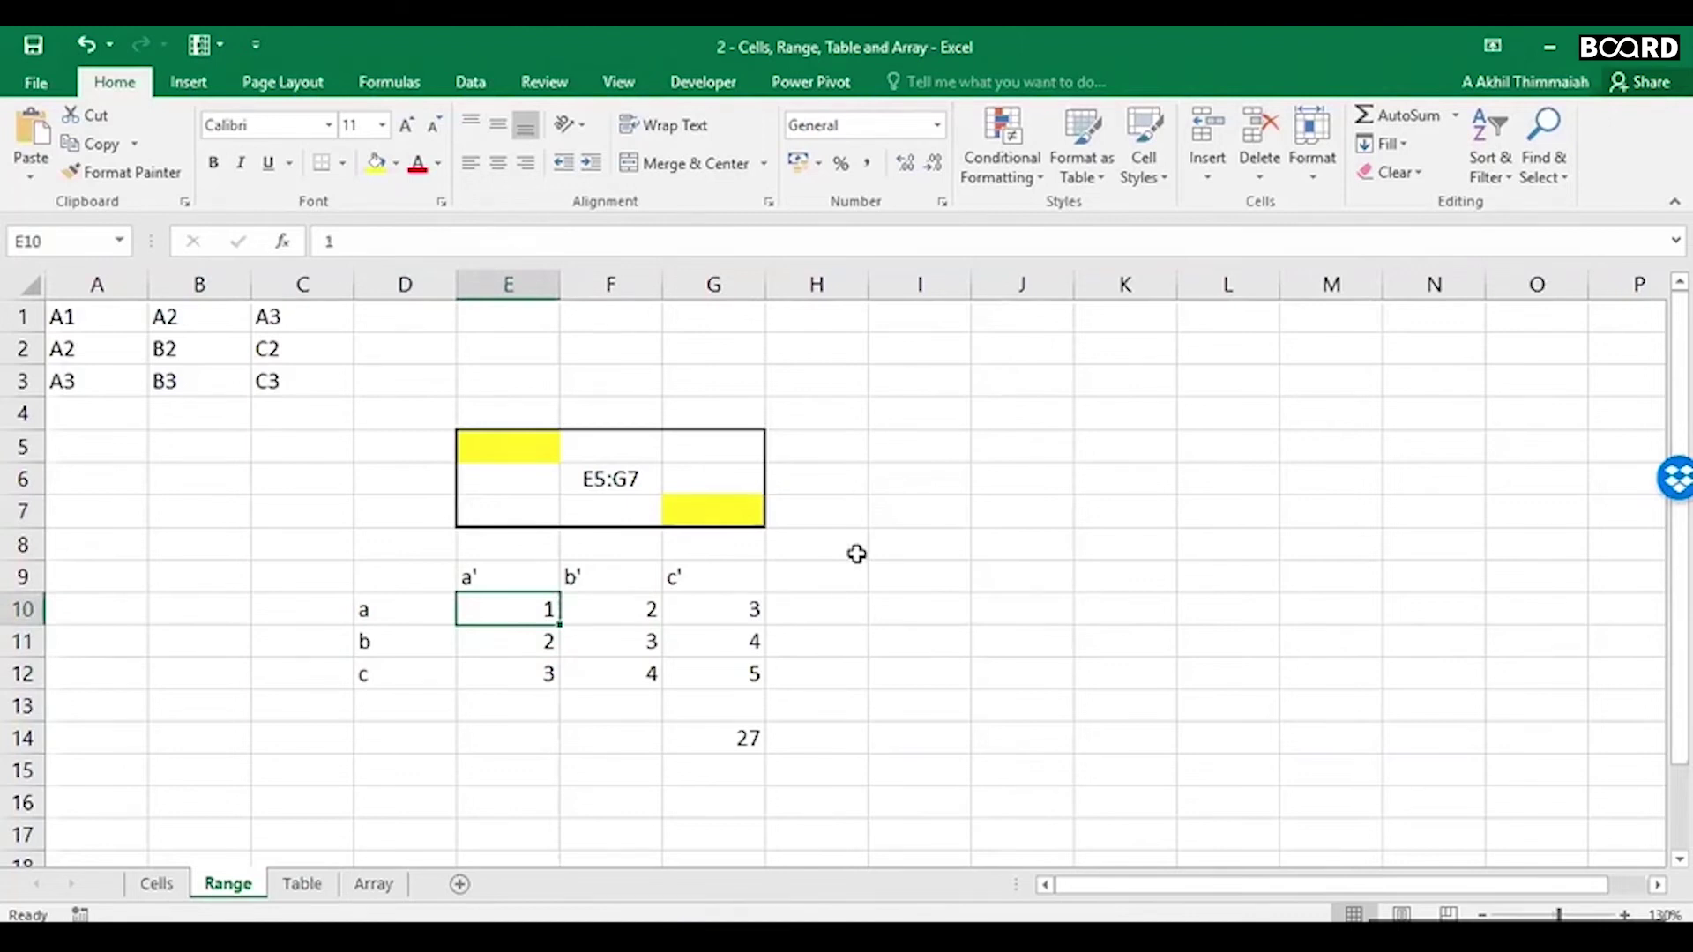
key("Down")
key("Down")
key("Down")
key("Down")
key("Right")
key("Right")
key("Right")
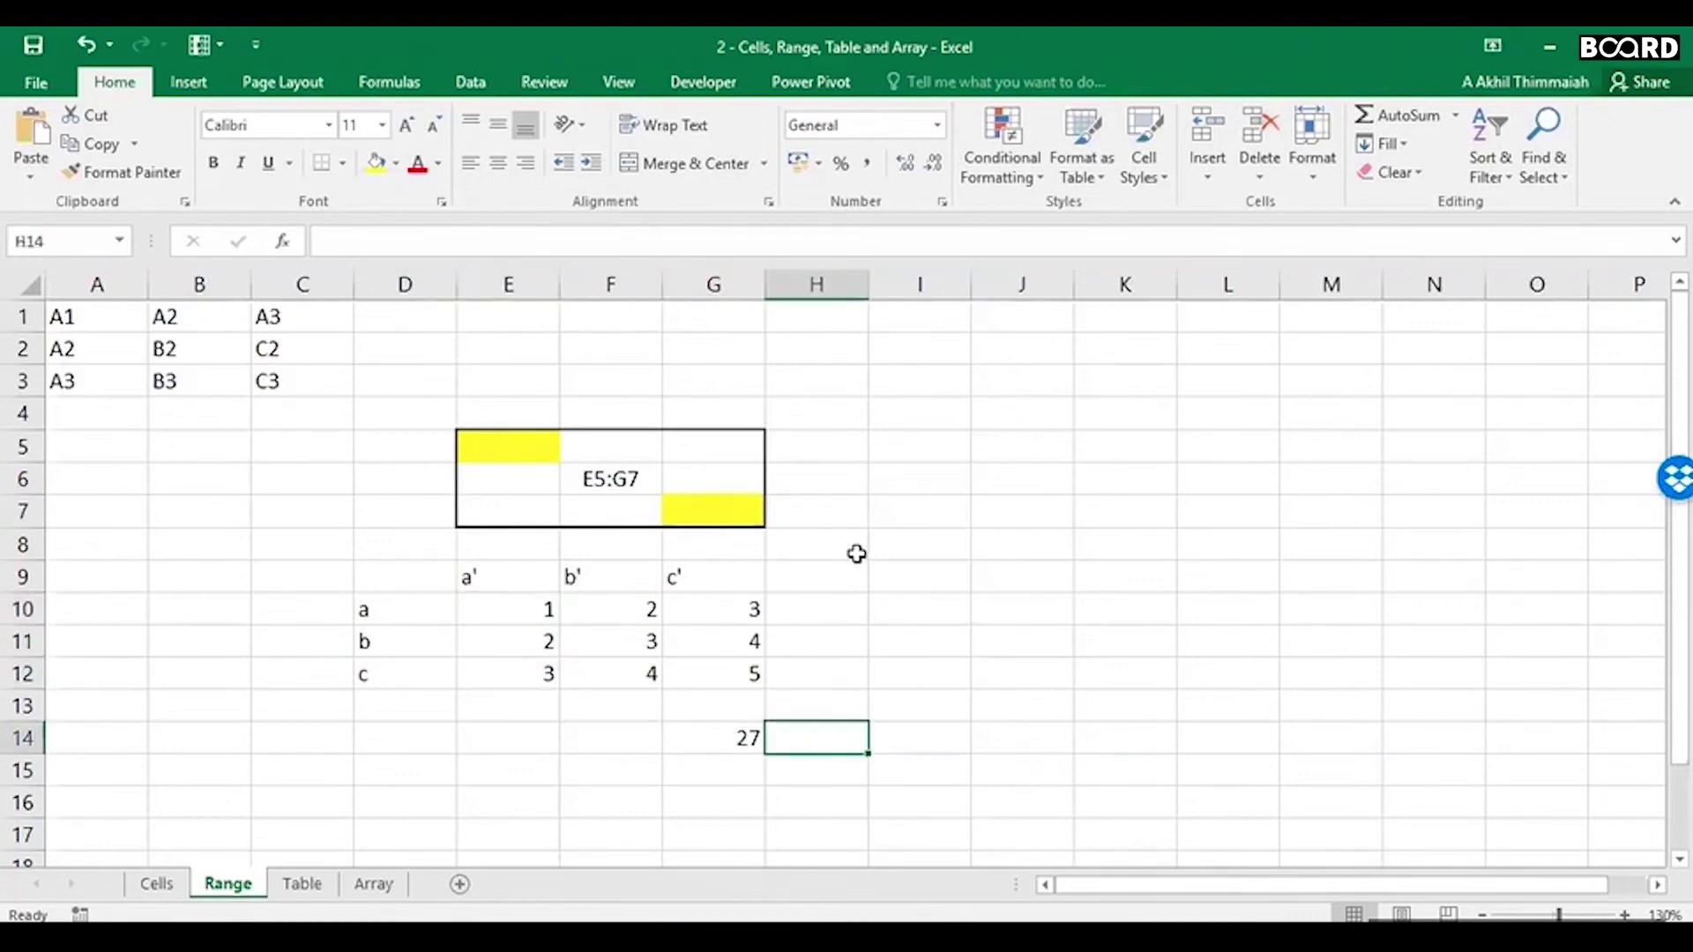
key("Left")
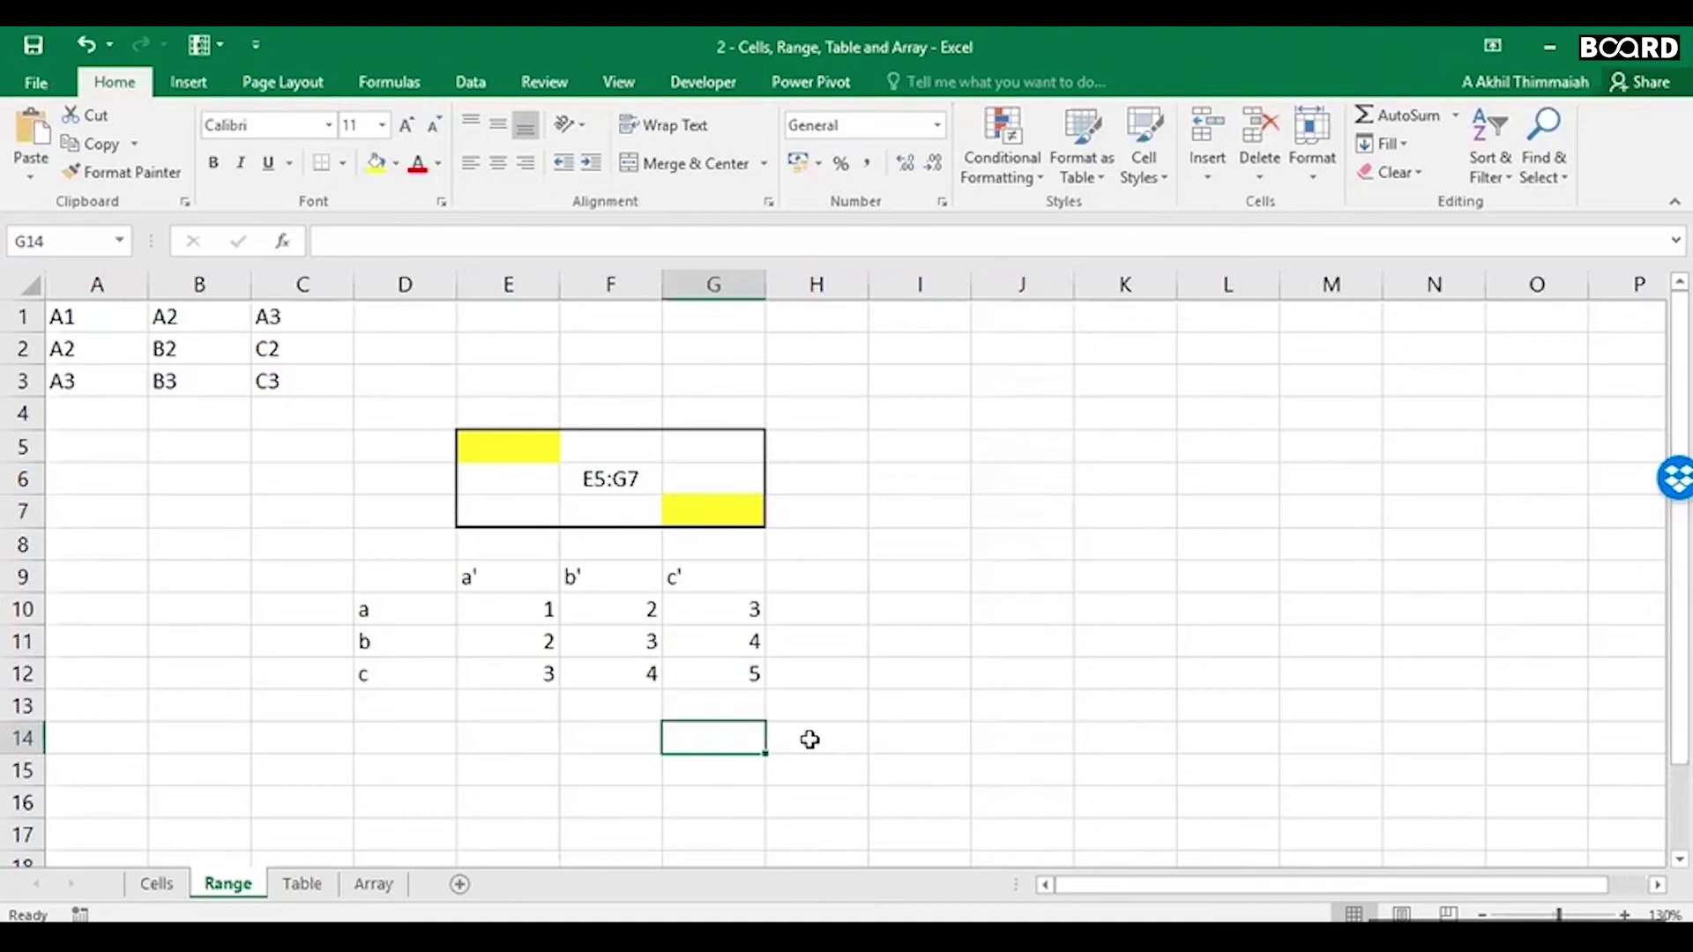
Step: Enter =SUM(E10:G12) in G14 so the table total reads 27
type("=")
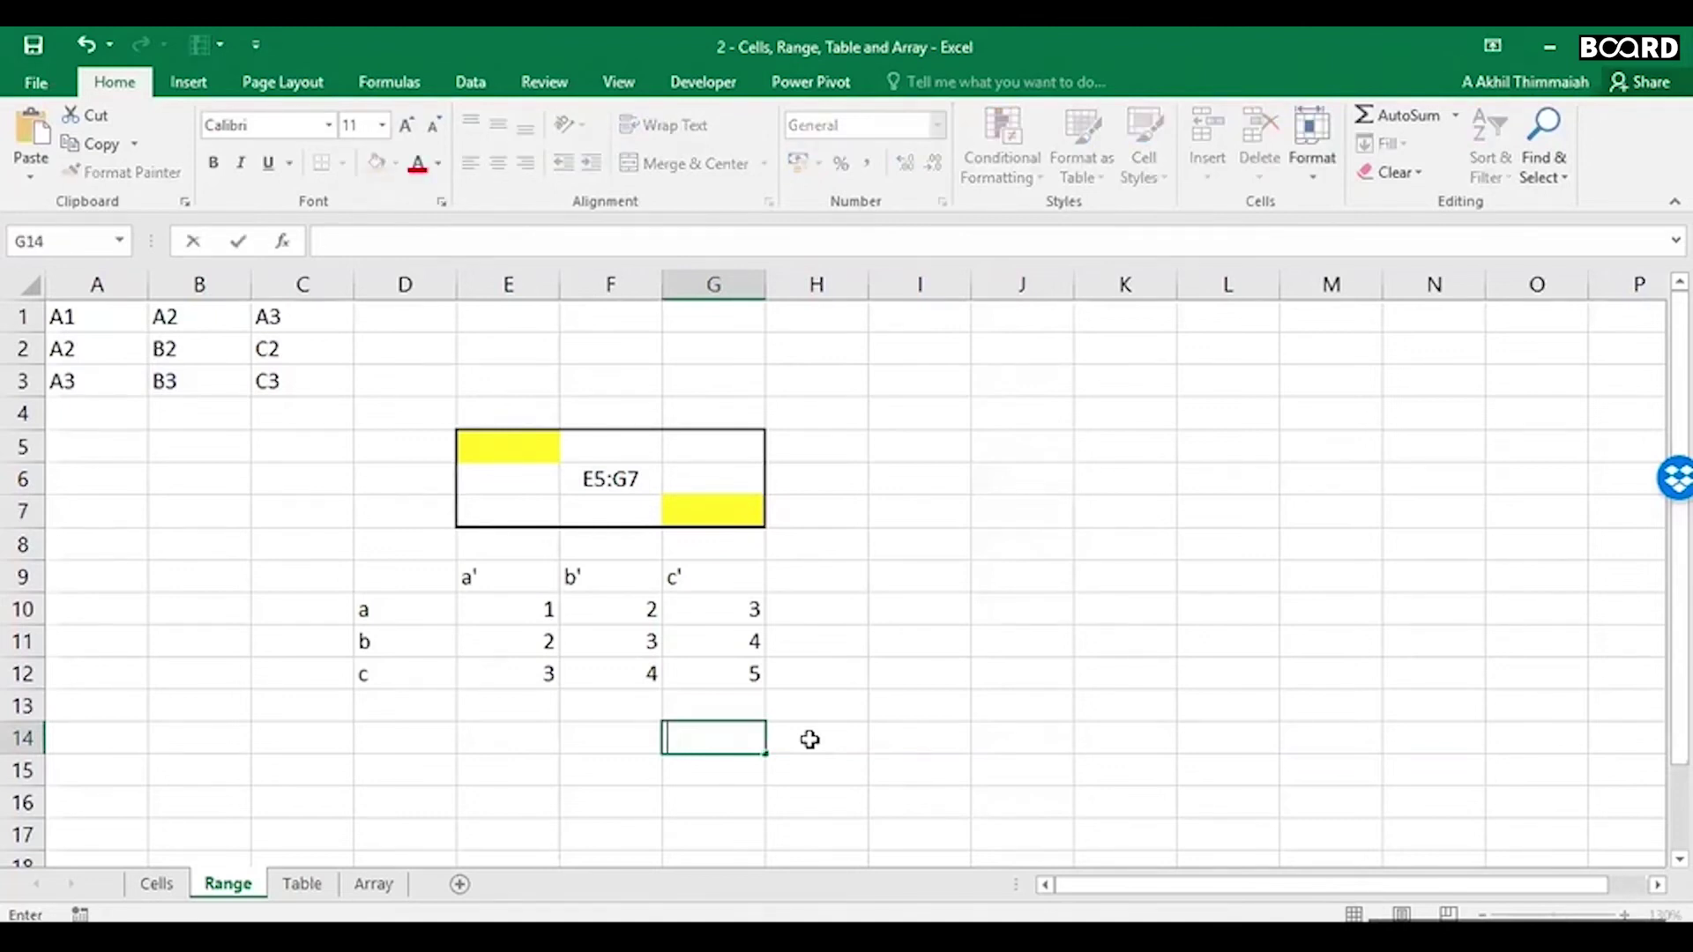
type("sum")
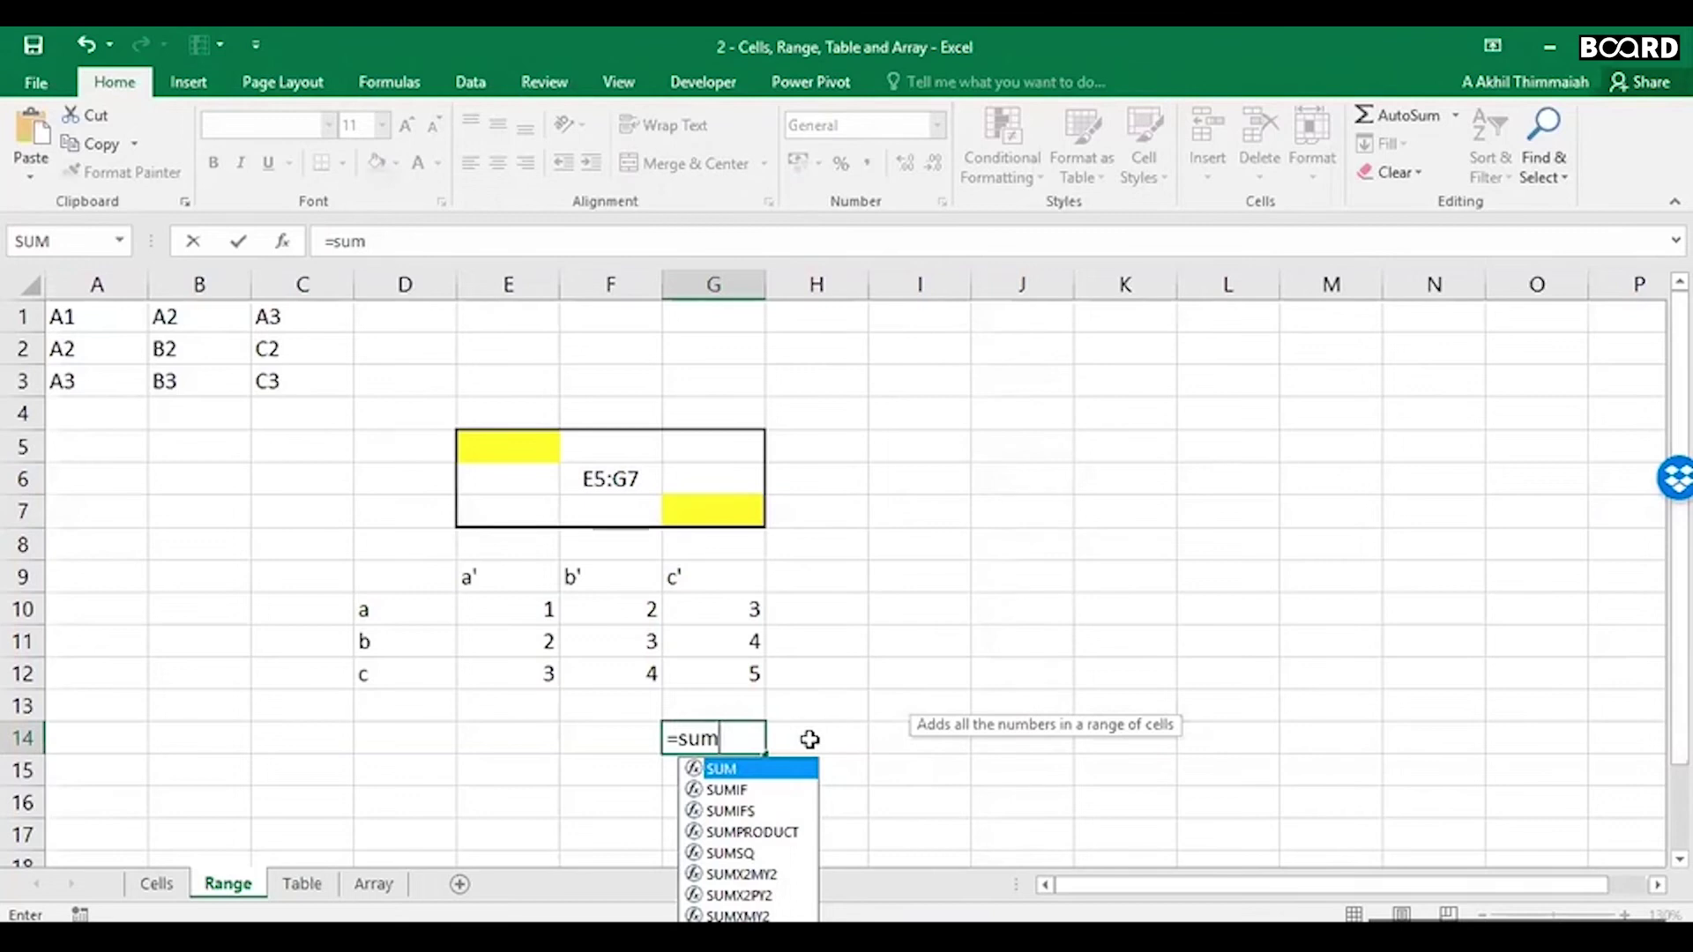
type("(")
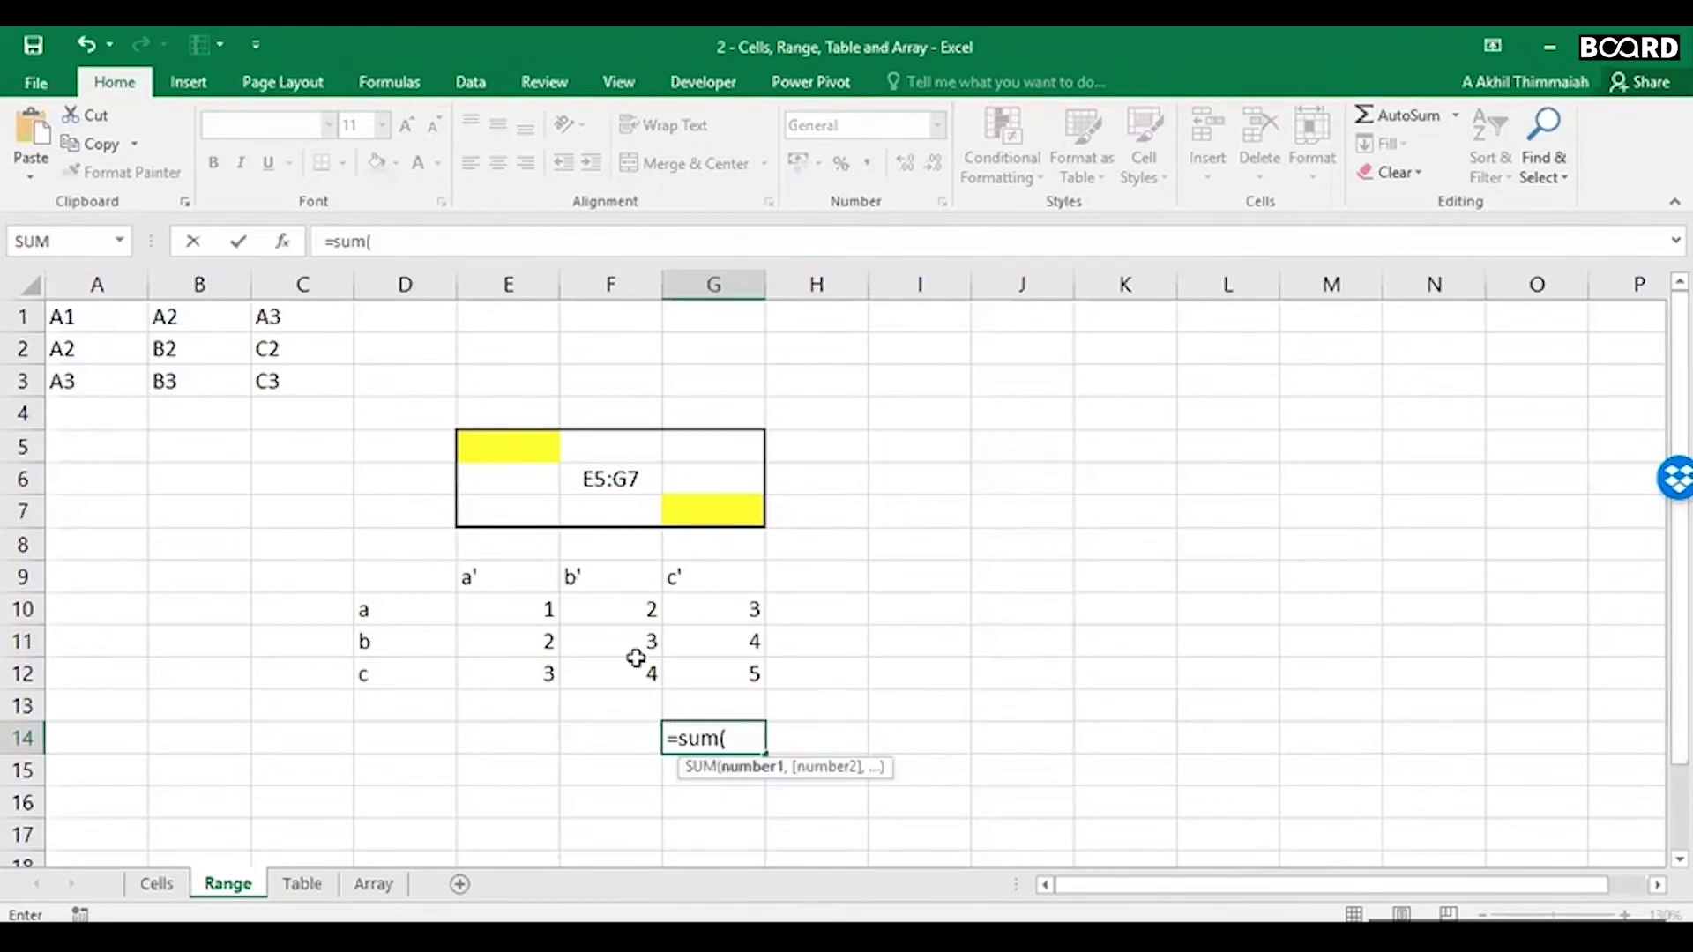
left_click(534, 610)
left_click_drag(535, 610, 694, 680)
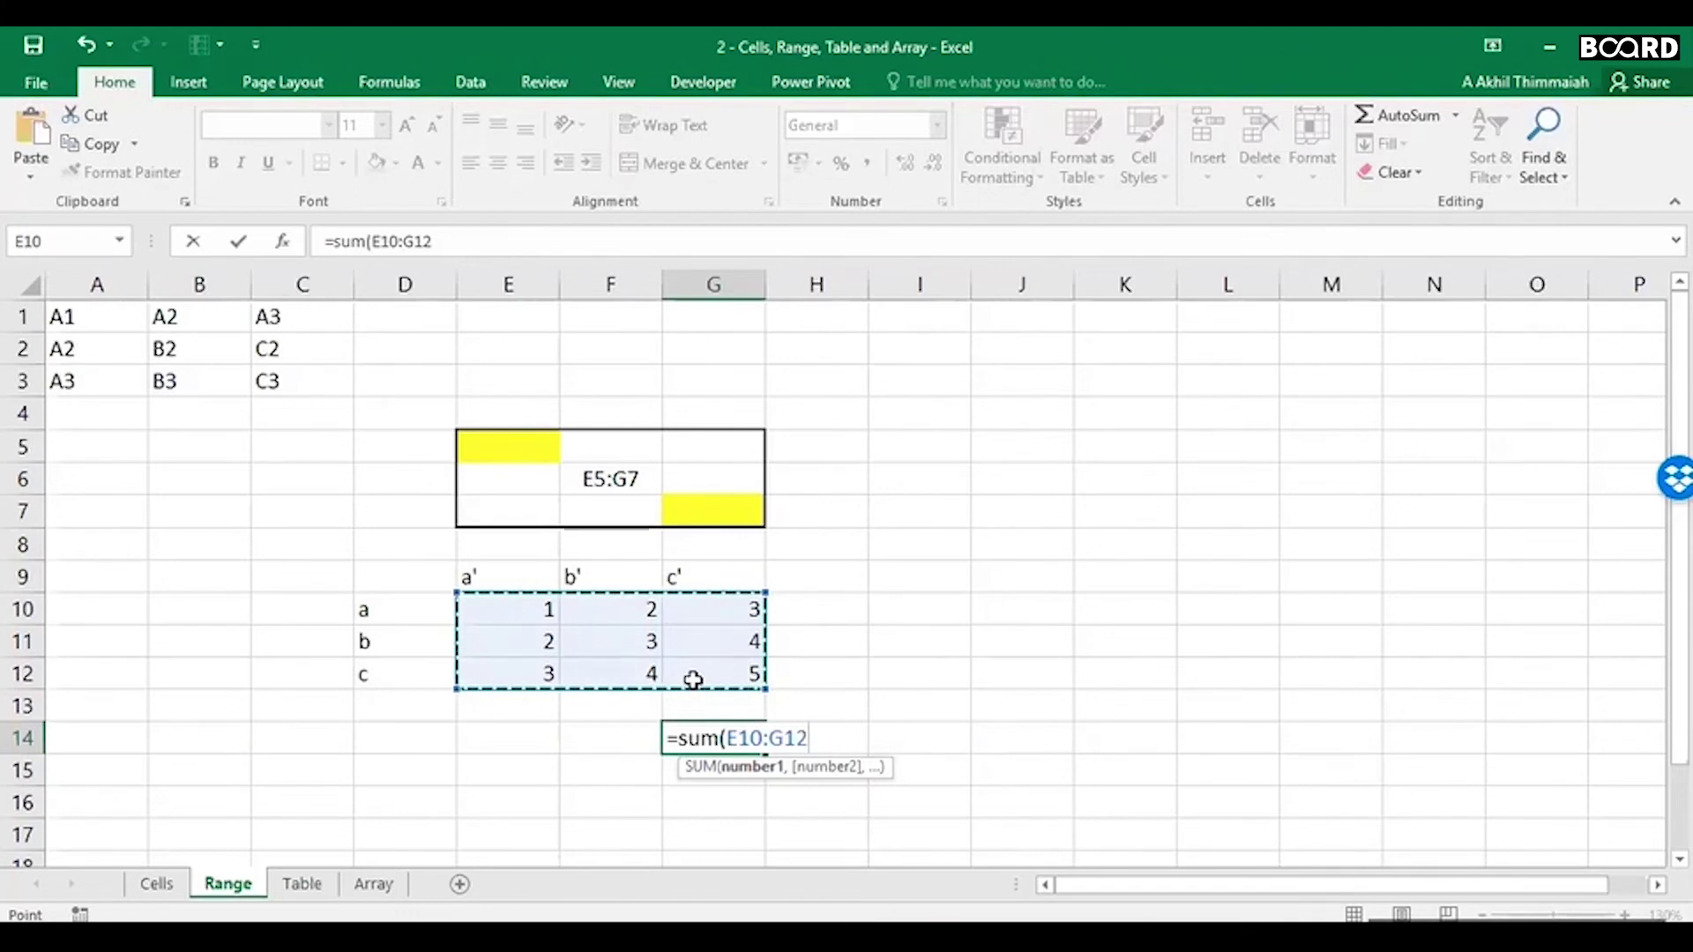
type(")")
key("Return")
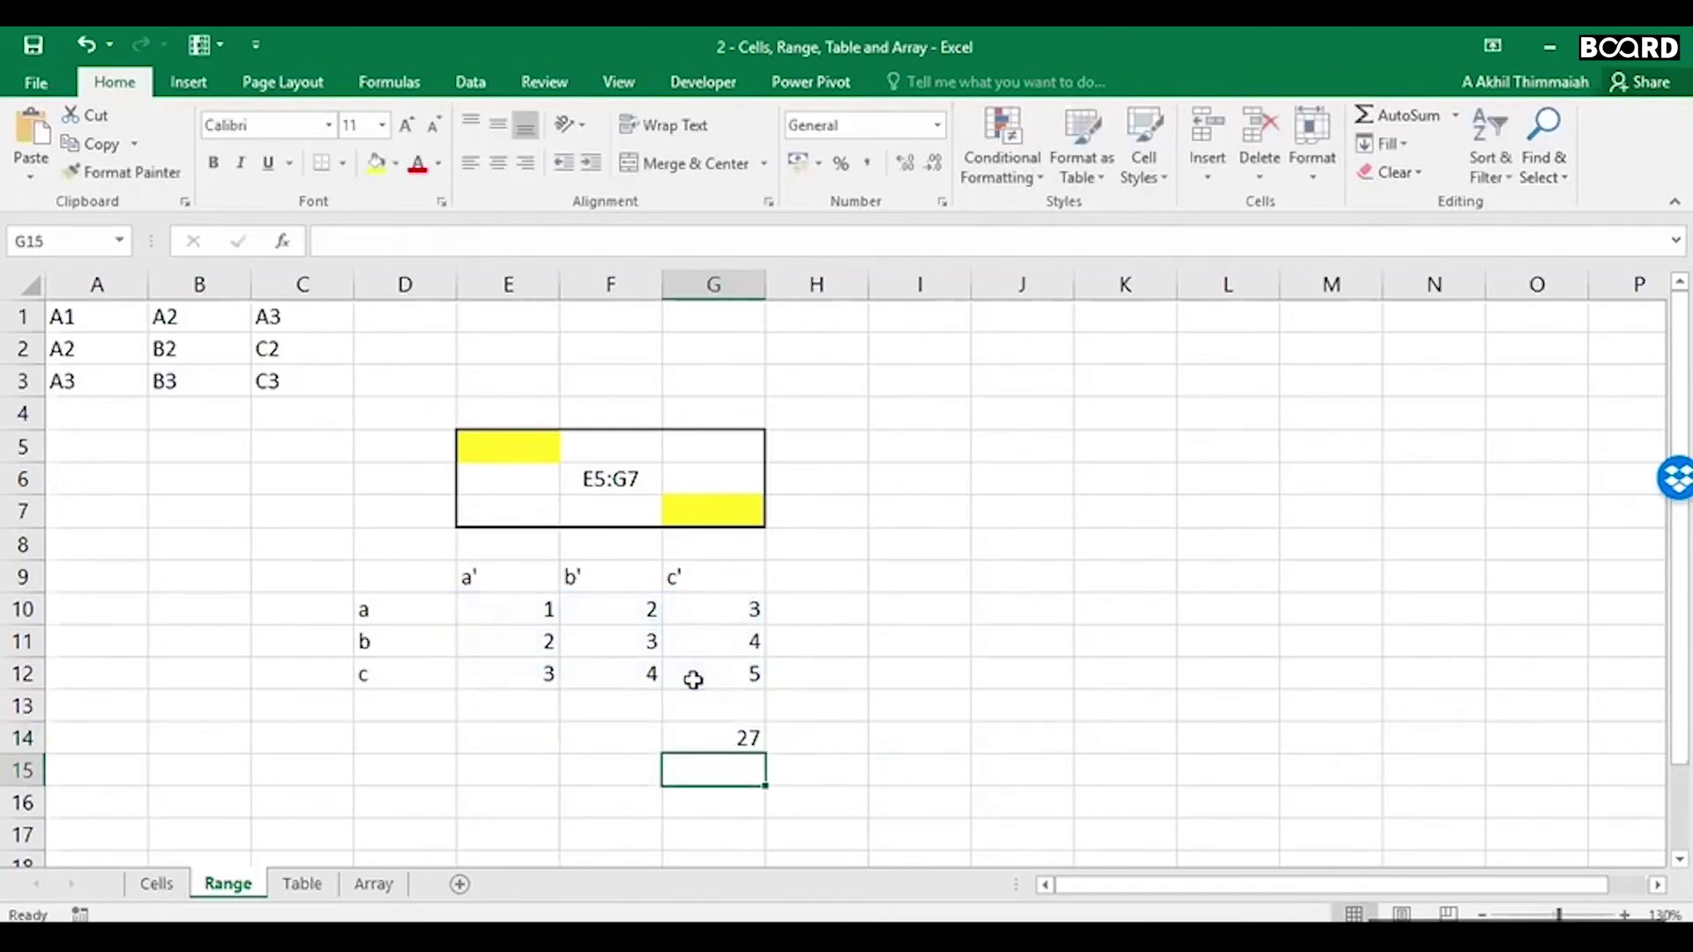
left_click(708, 734)
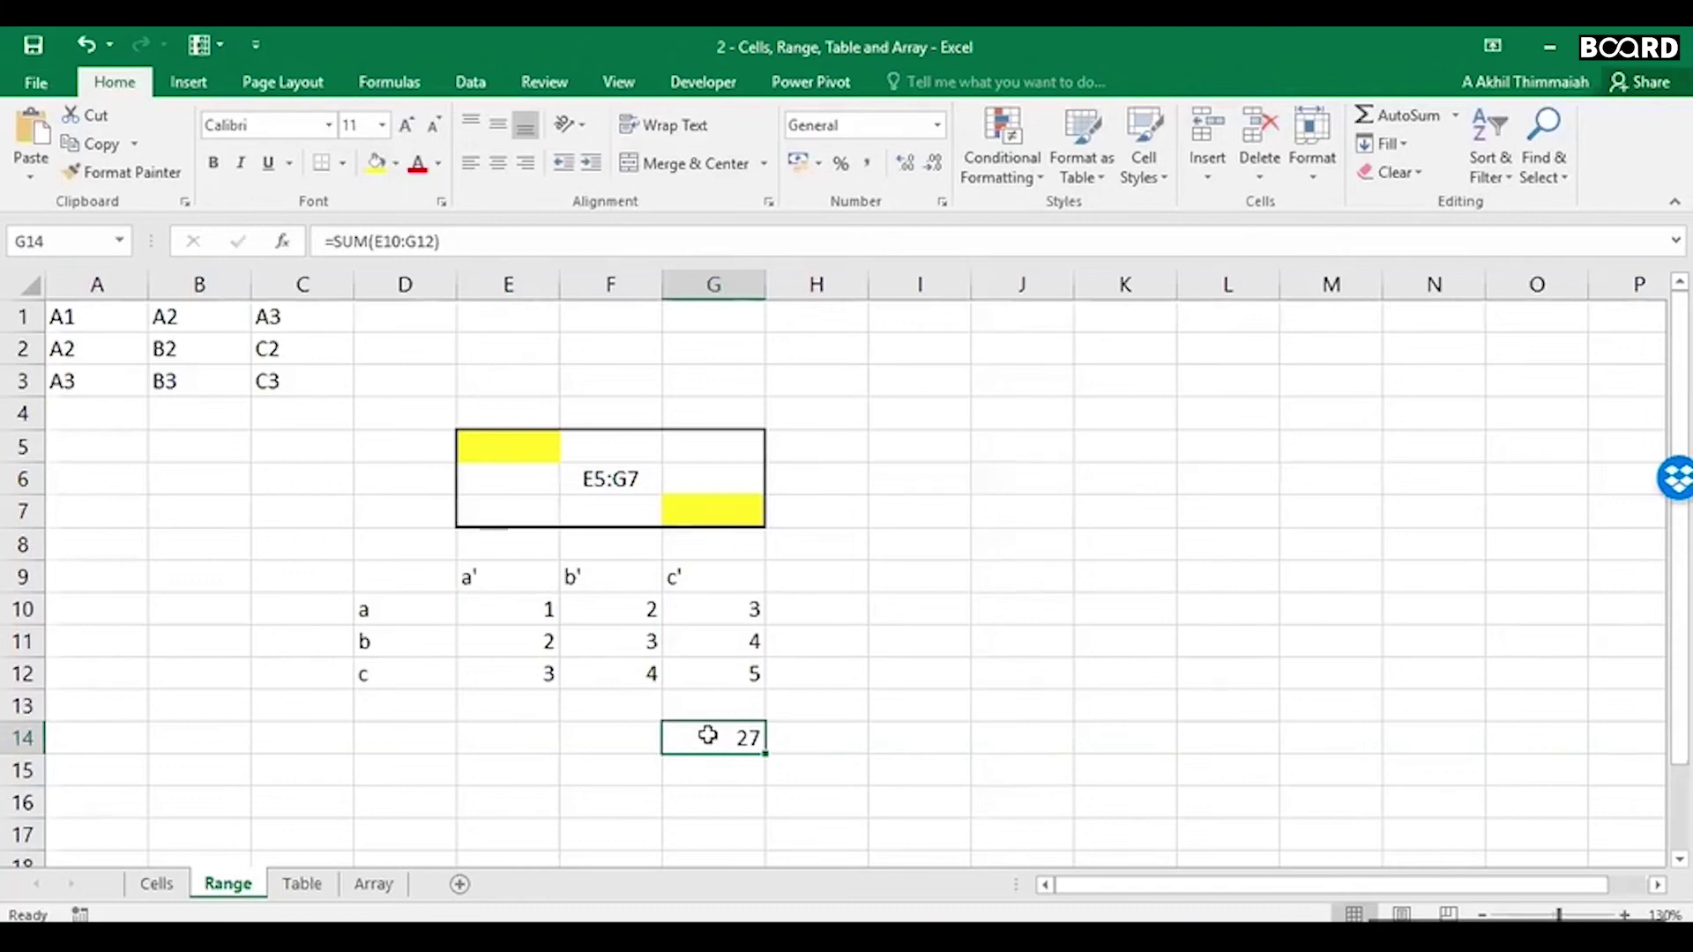
Step: Move from G14 back to cell A1 with Ctrl+Home
key("Left")
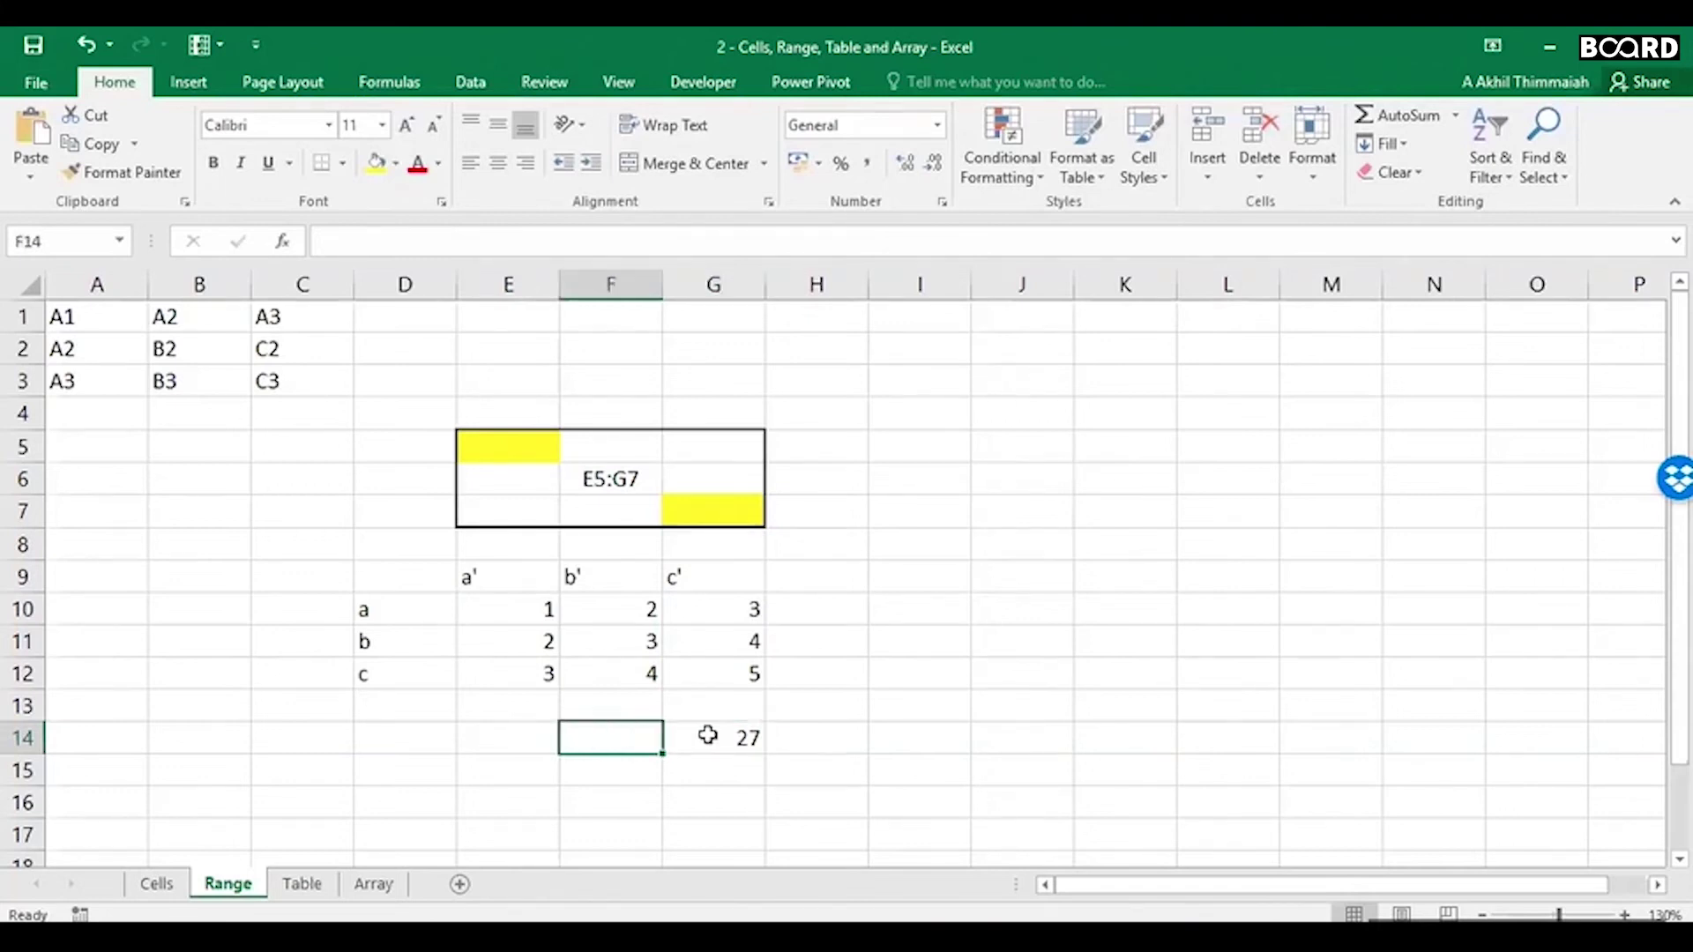
key("Left")
key("Left")
key("Left")
key("Left")
key("Left")
key("Up")
key("ctrl+Home")
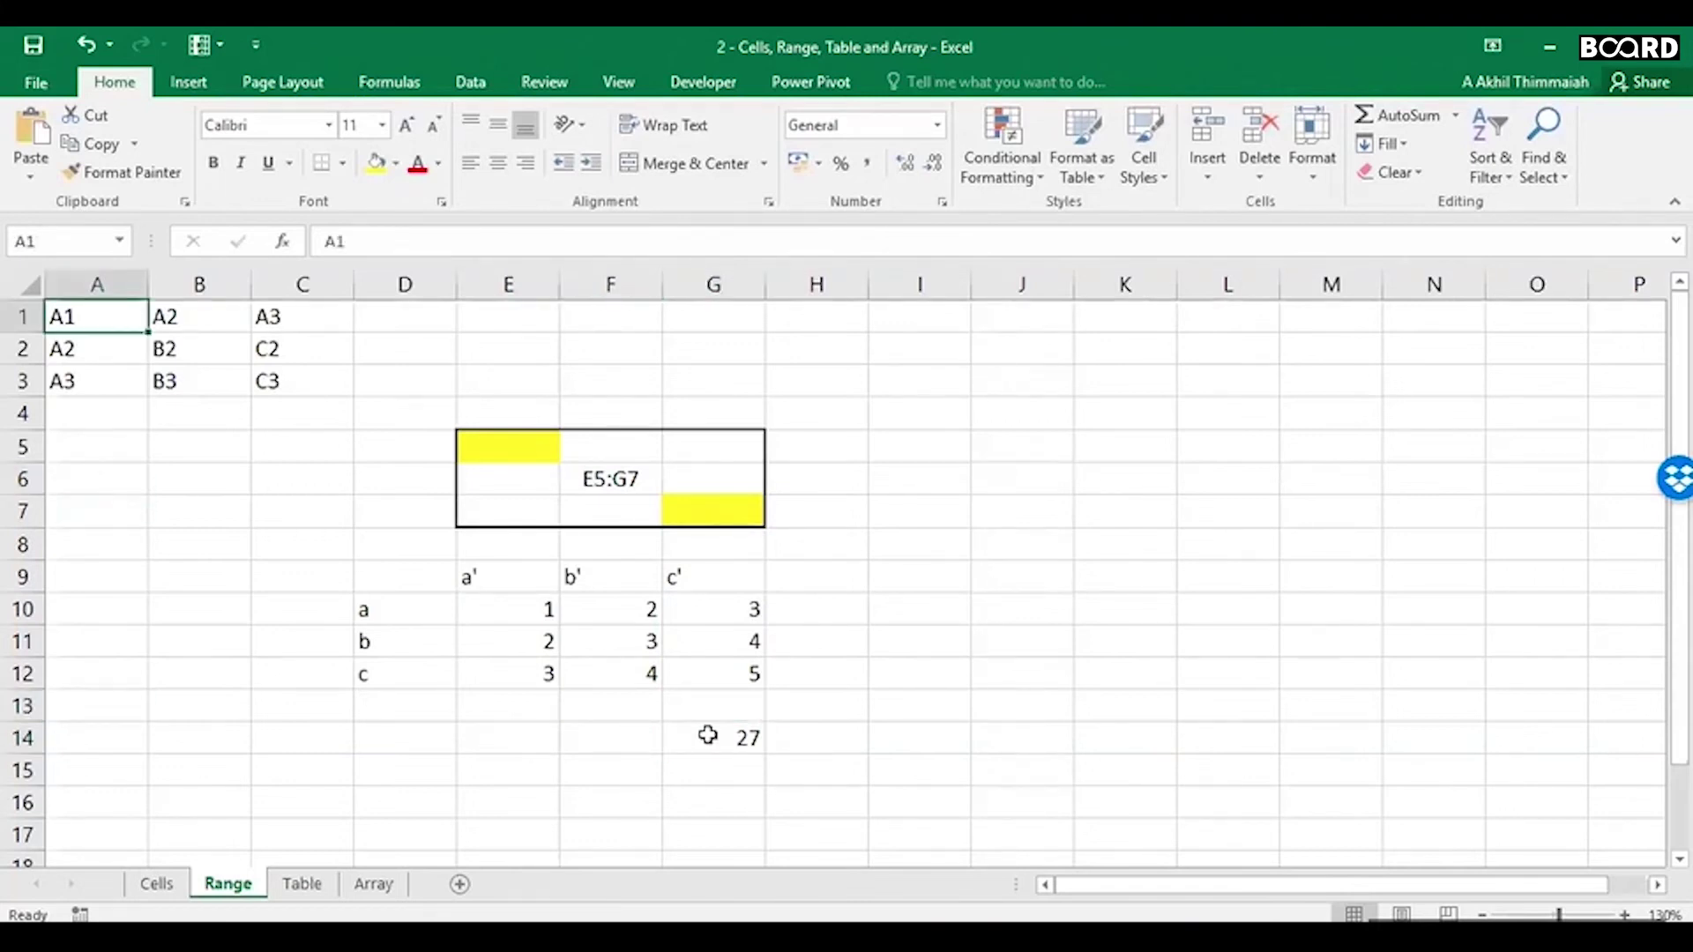
key("ctrl+Page_Down")
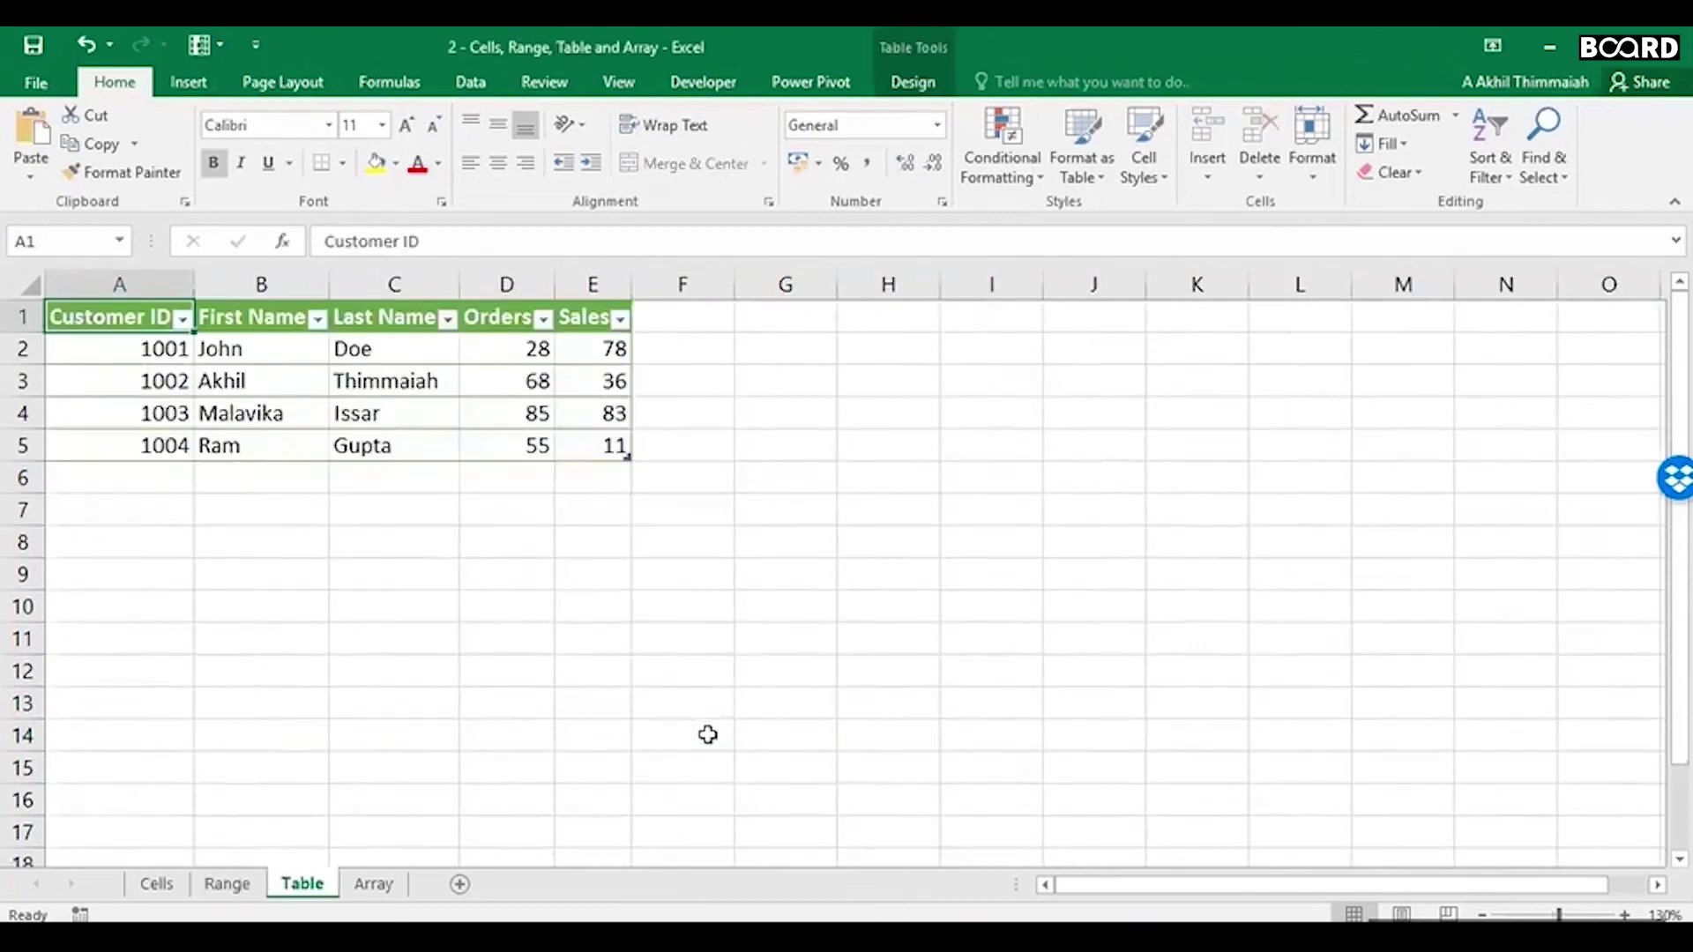
left_click(119, 347)
key("Up")
key("Right")
key("Right")
key("Right")
key("Right")
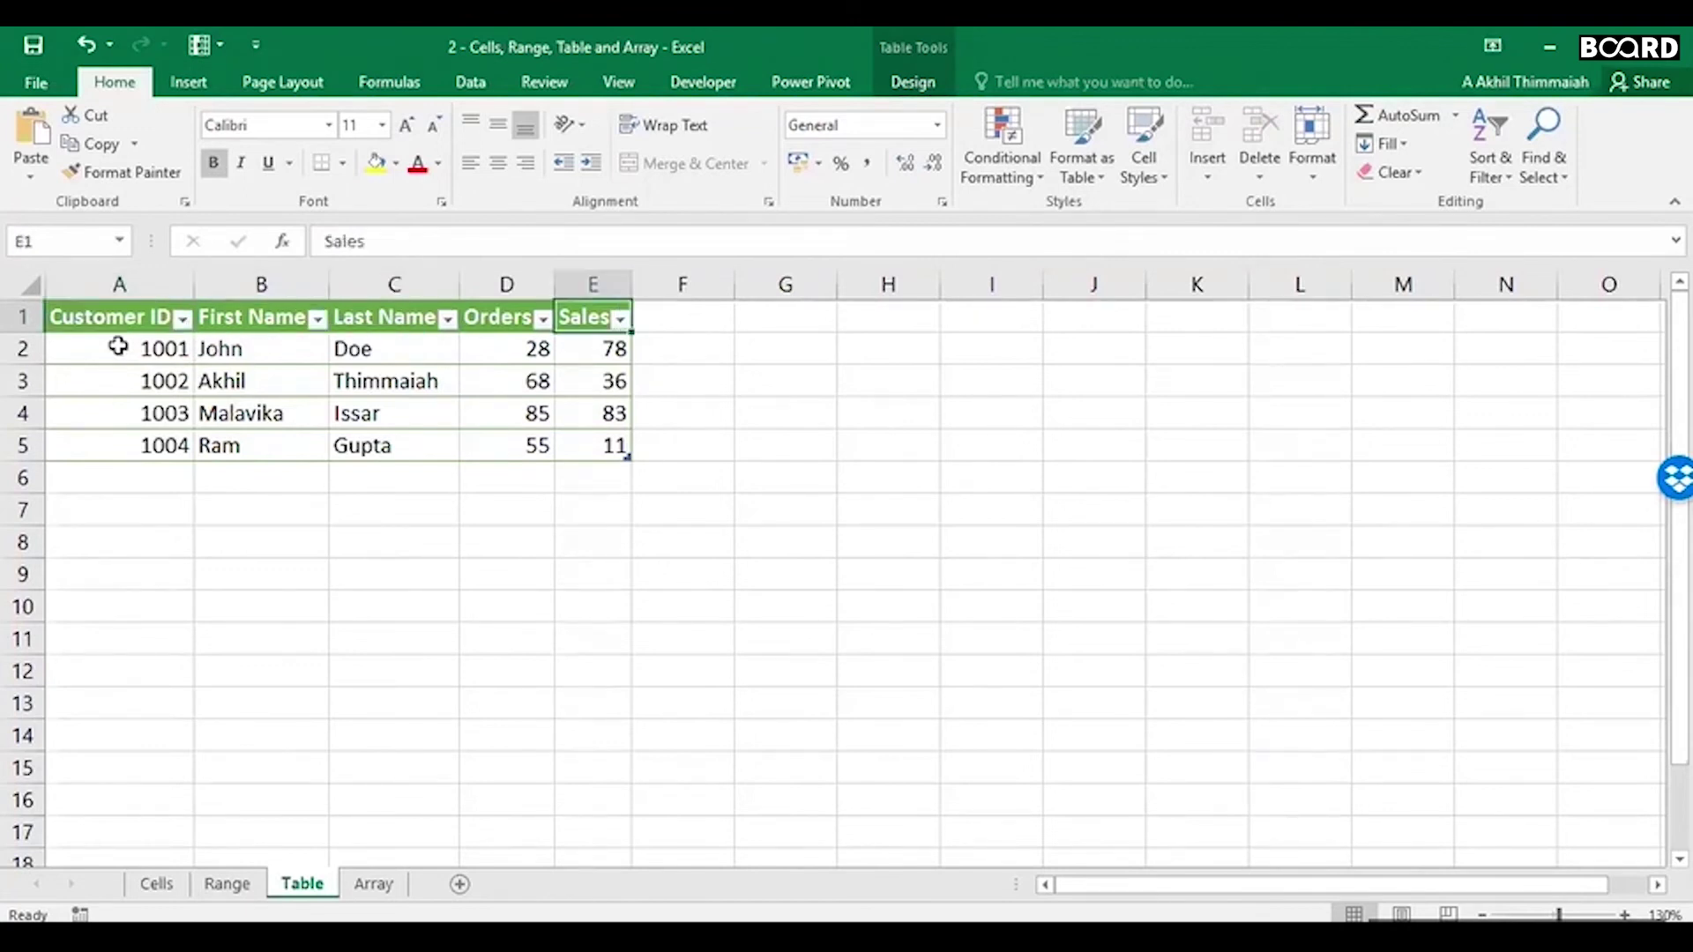
key("Left")
key("Left")
key("Left")
key("Left")
key("Down")
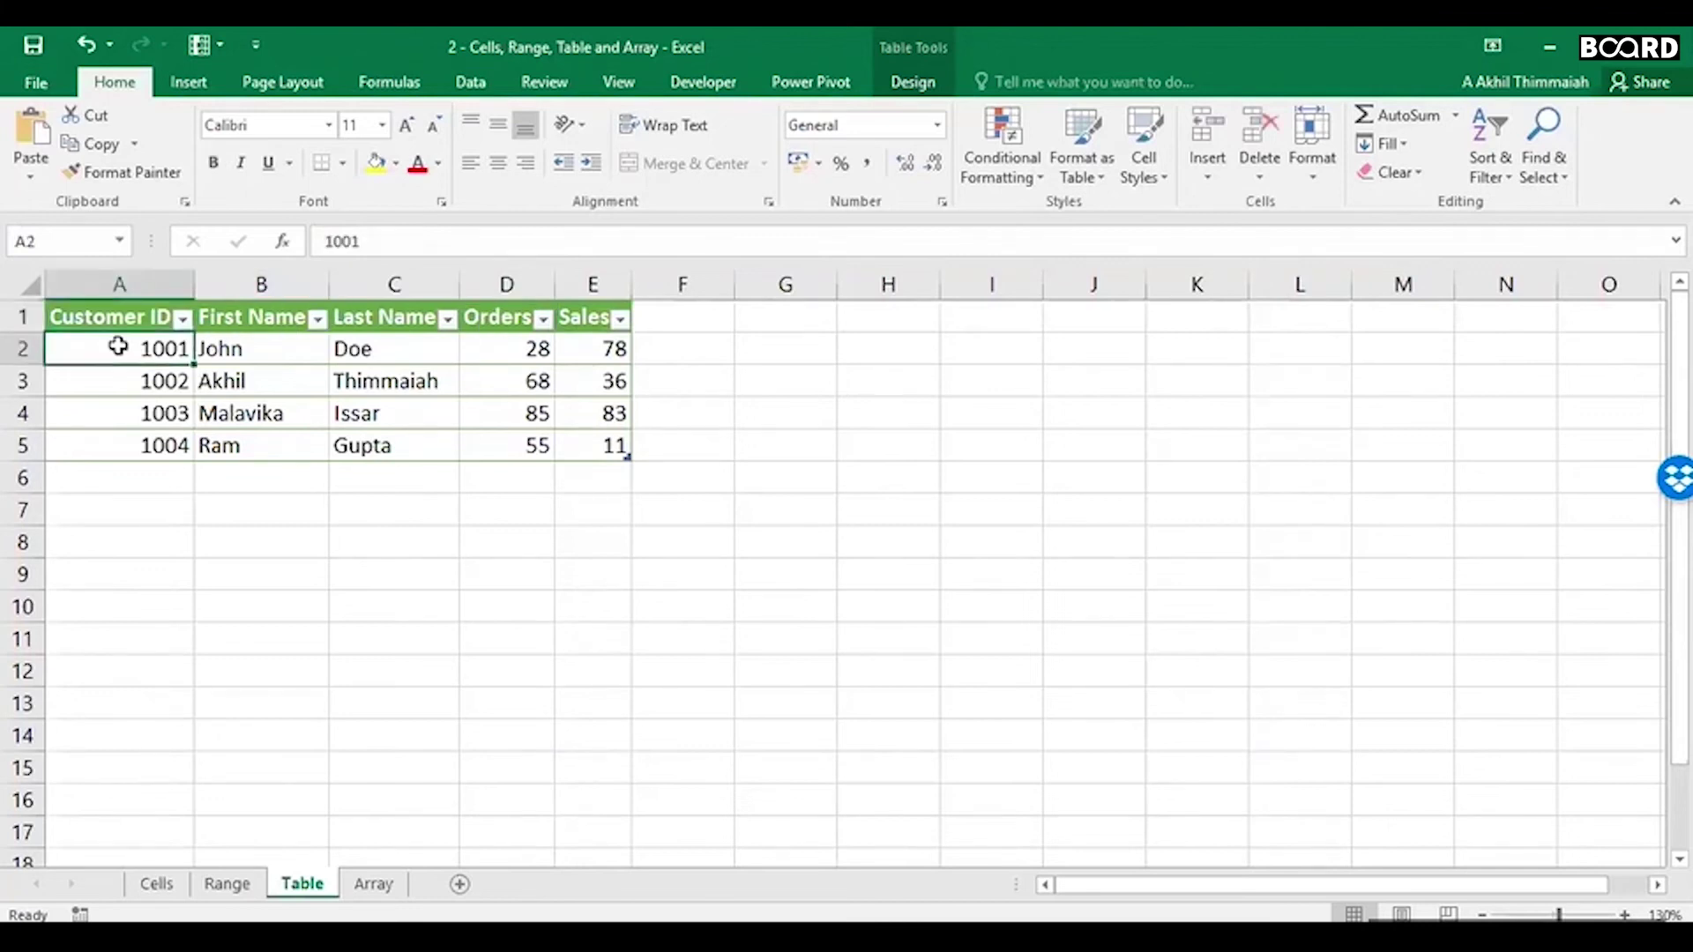
key("Right")
key("Right")
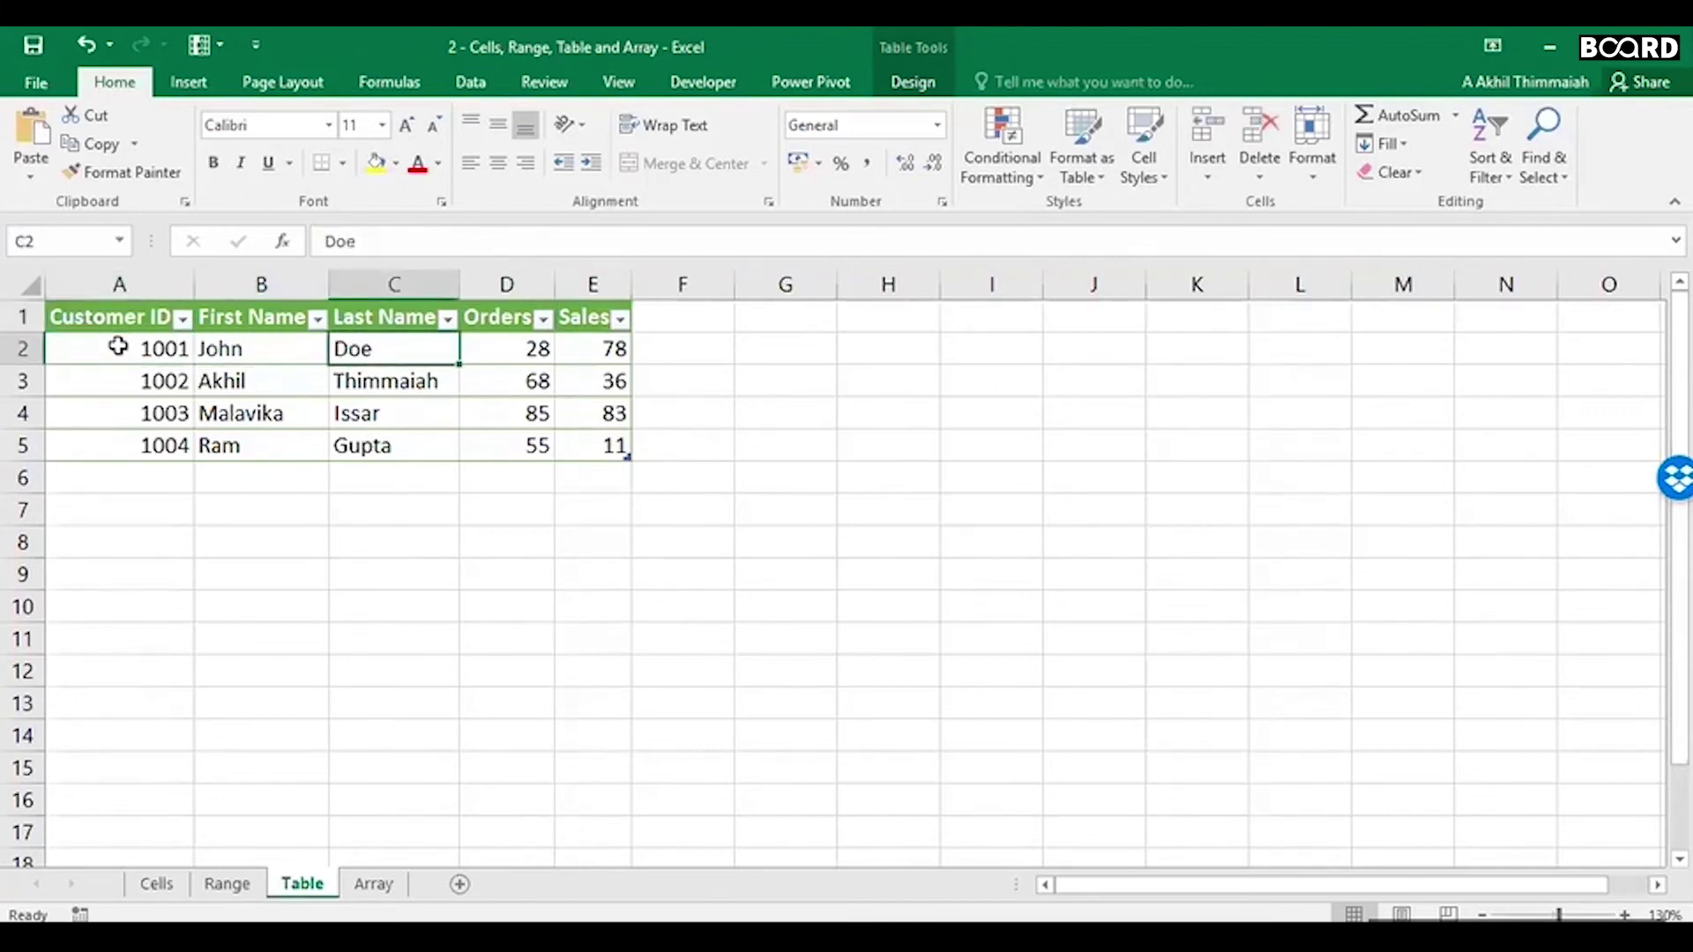
key("Right")
key("Right")
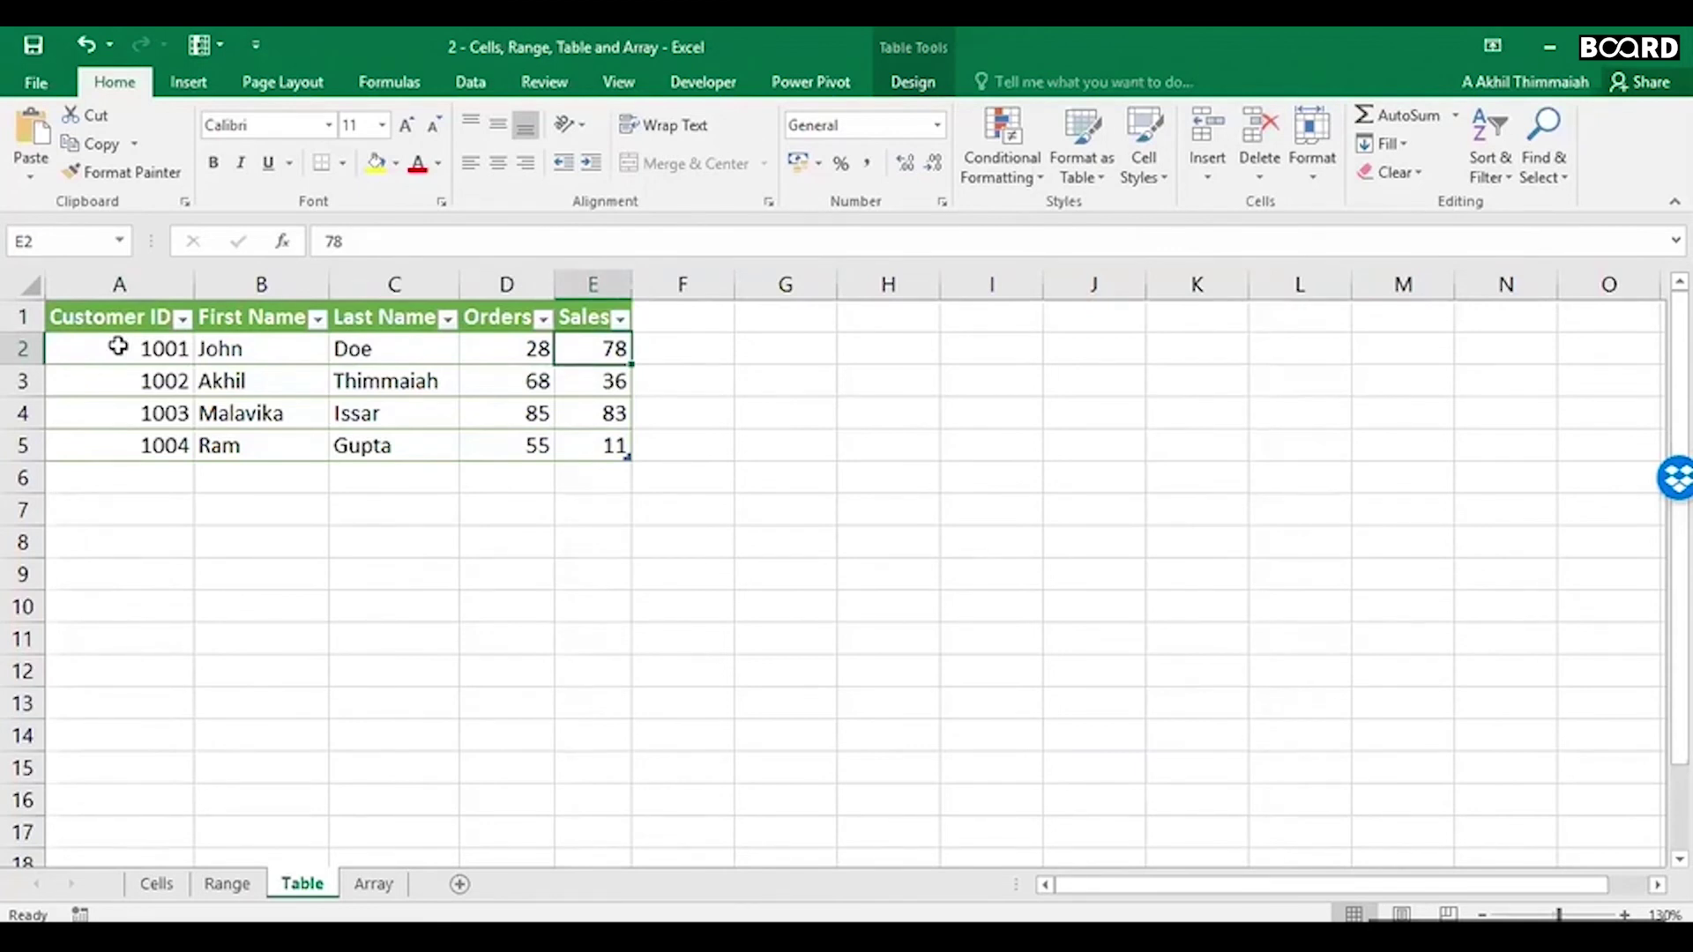
key("Left")
key("Left")
key("Left")
key("Left")
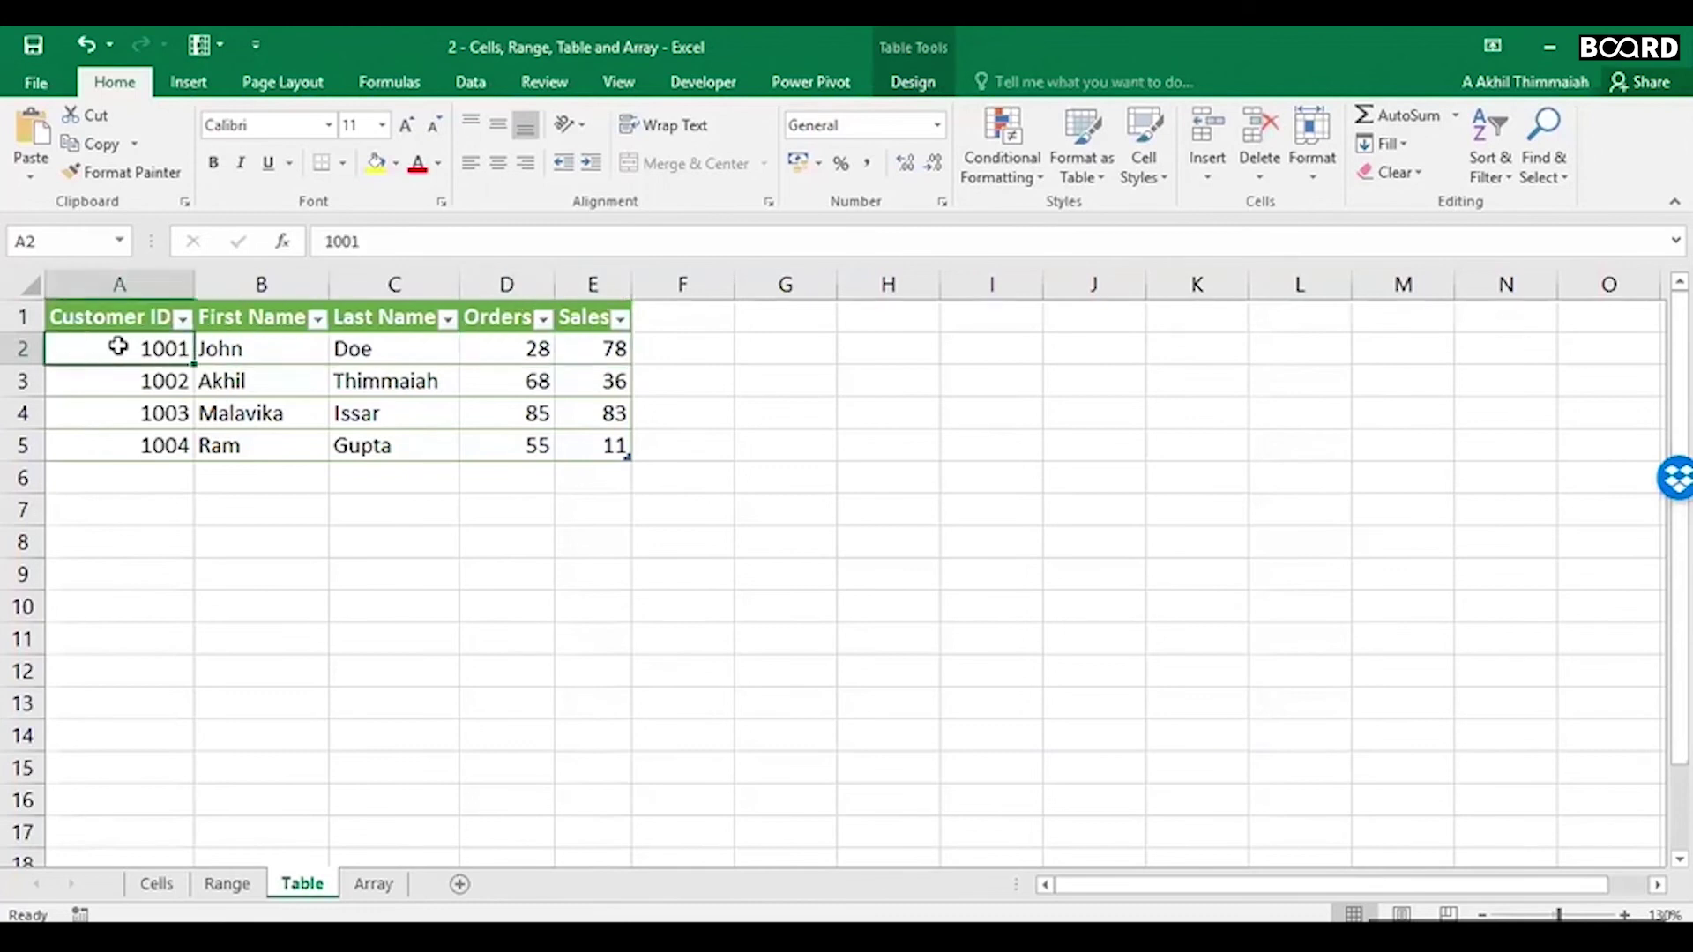
key("Right")
key("Right")
key("Right")
key("Right")
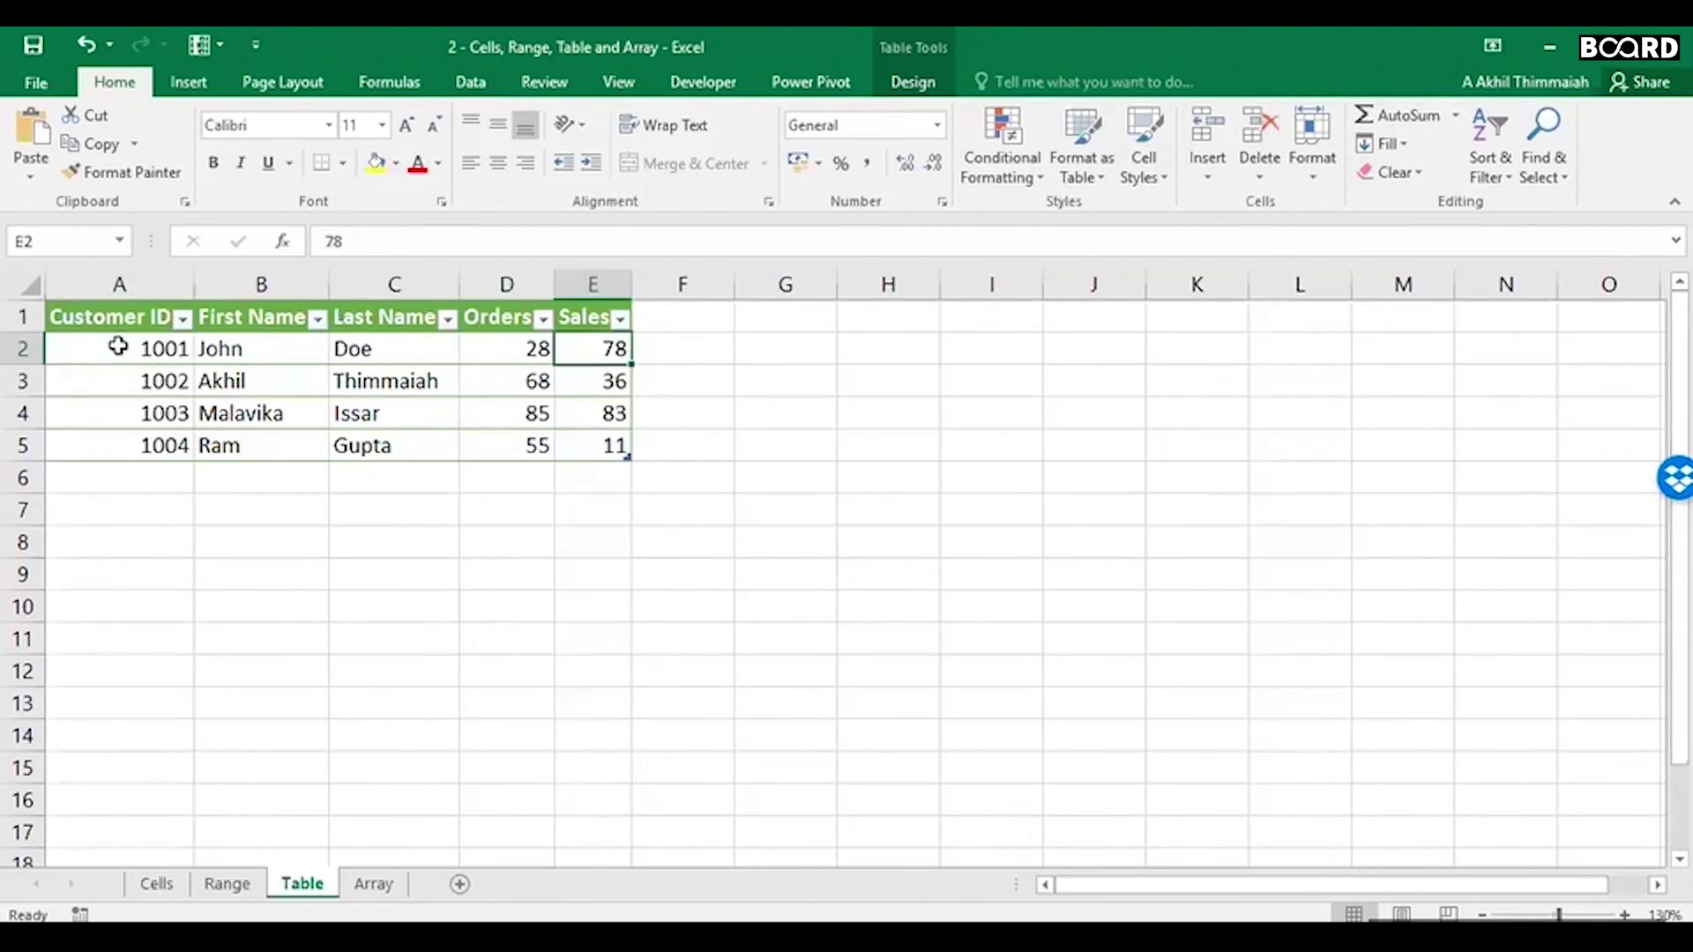
key("Down")
key("Down")
key("Down")
key("Down")
key("Down")
key("Down")
key("Down")
key("Down")
Step: Enter the note Columns in B8 and Fields in C8, correcting a typo
key("Left")
key("Left")
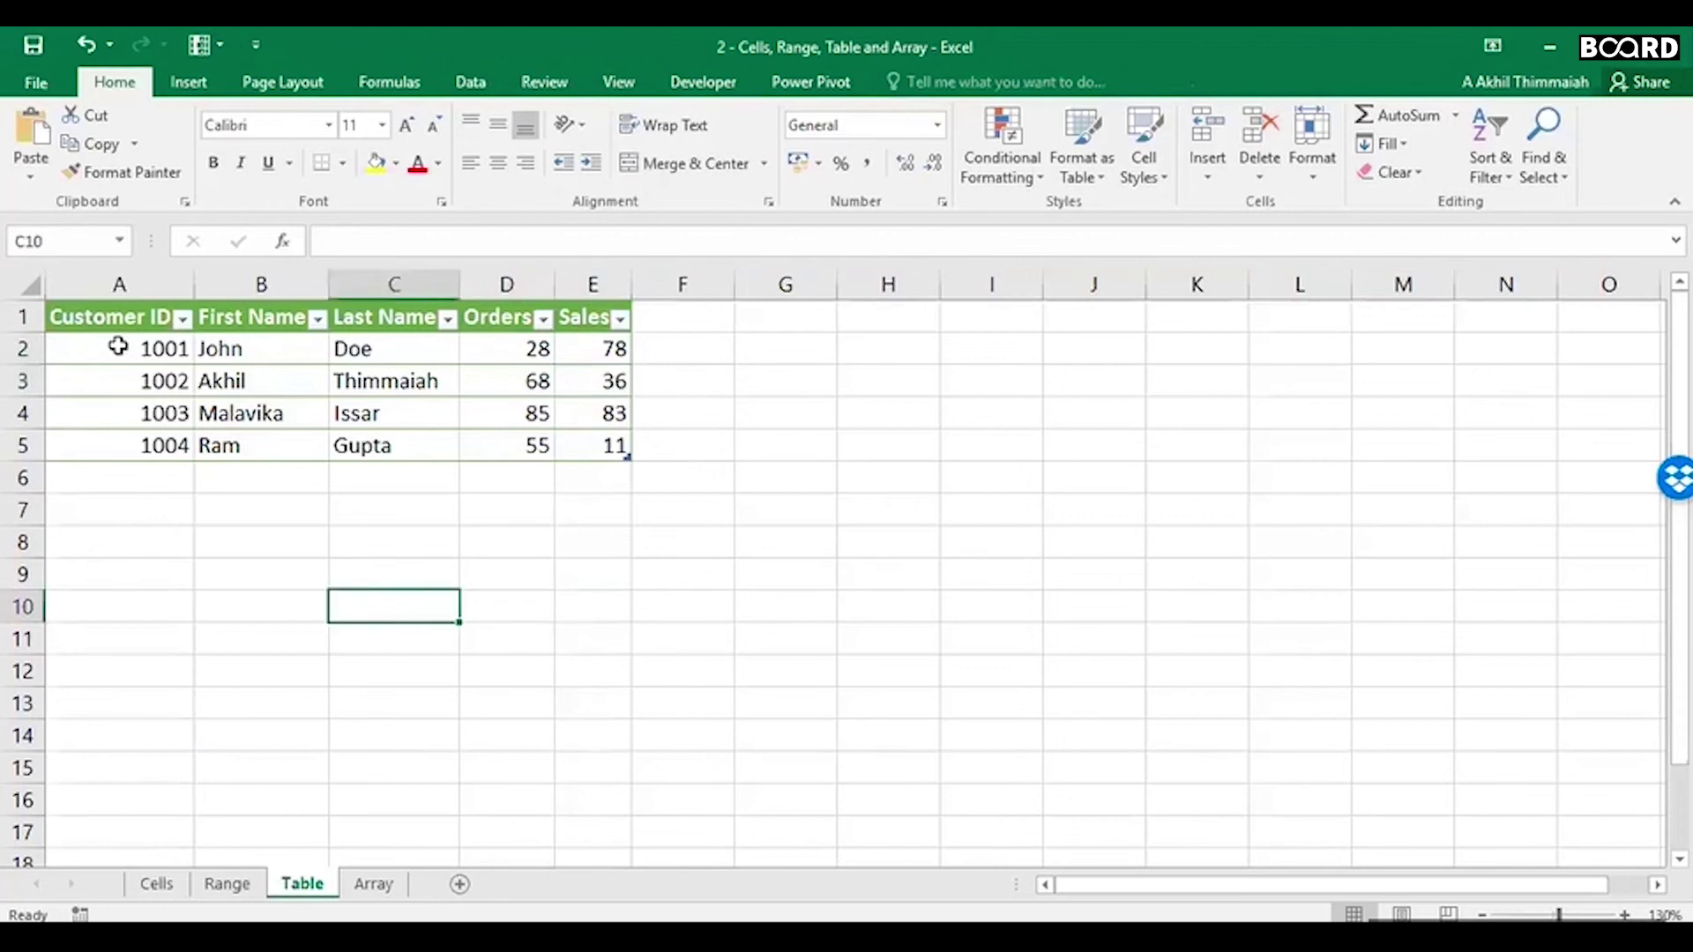
key("Left")
key("Left")
key("Up")
key("Up")
key("Right")
type("Col")
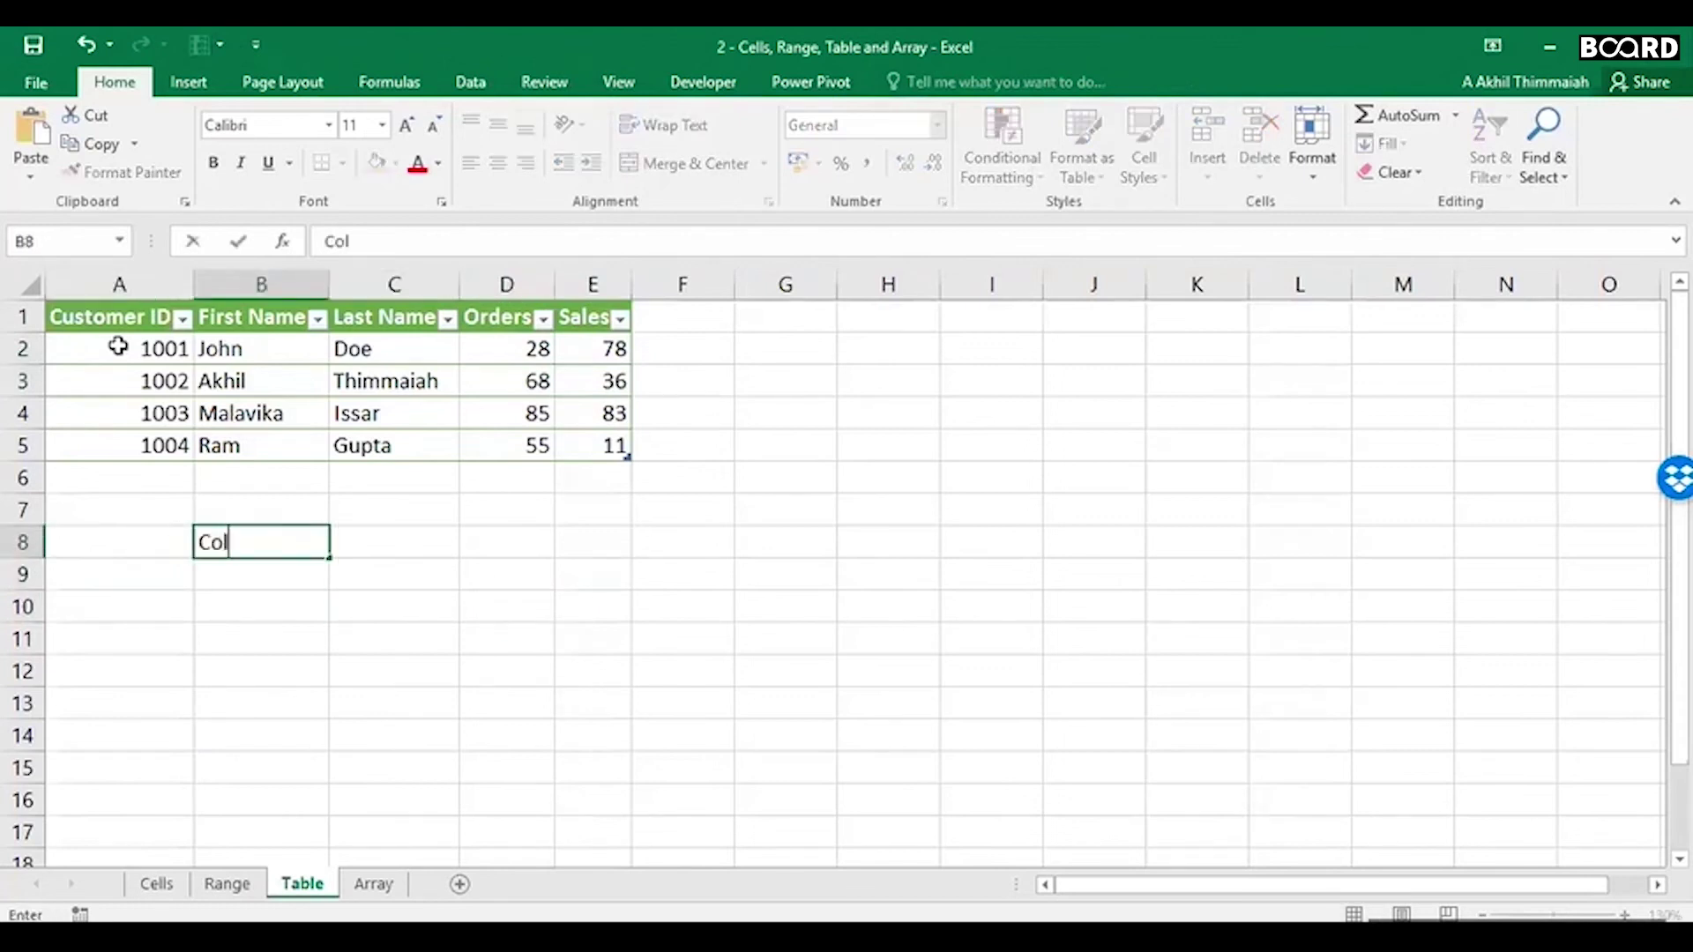
type("umns")
key("Right")
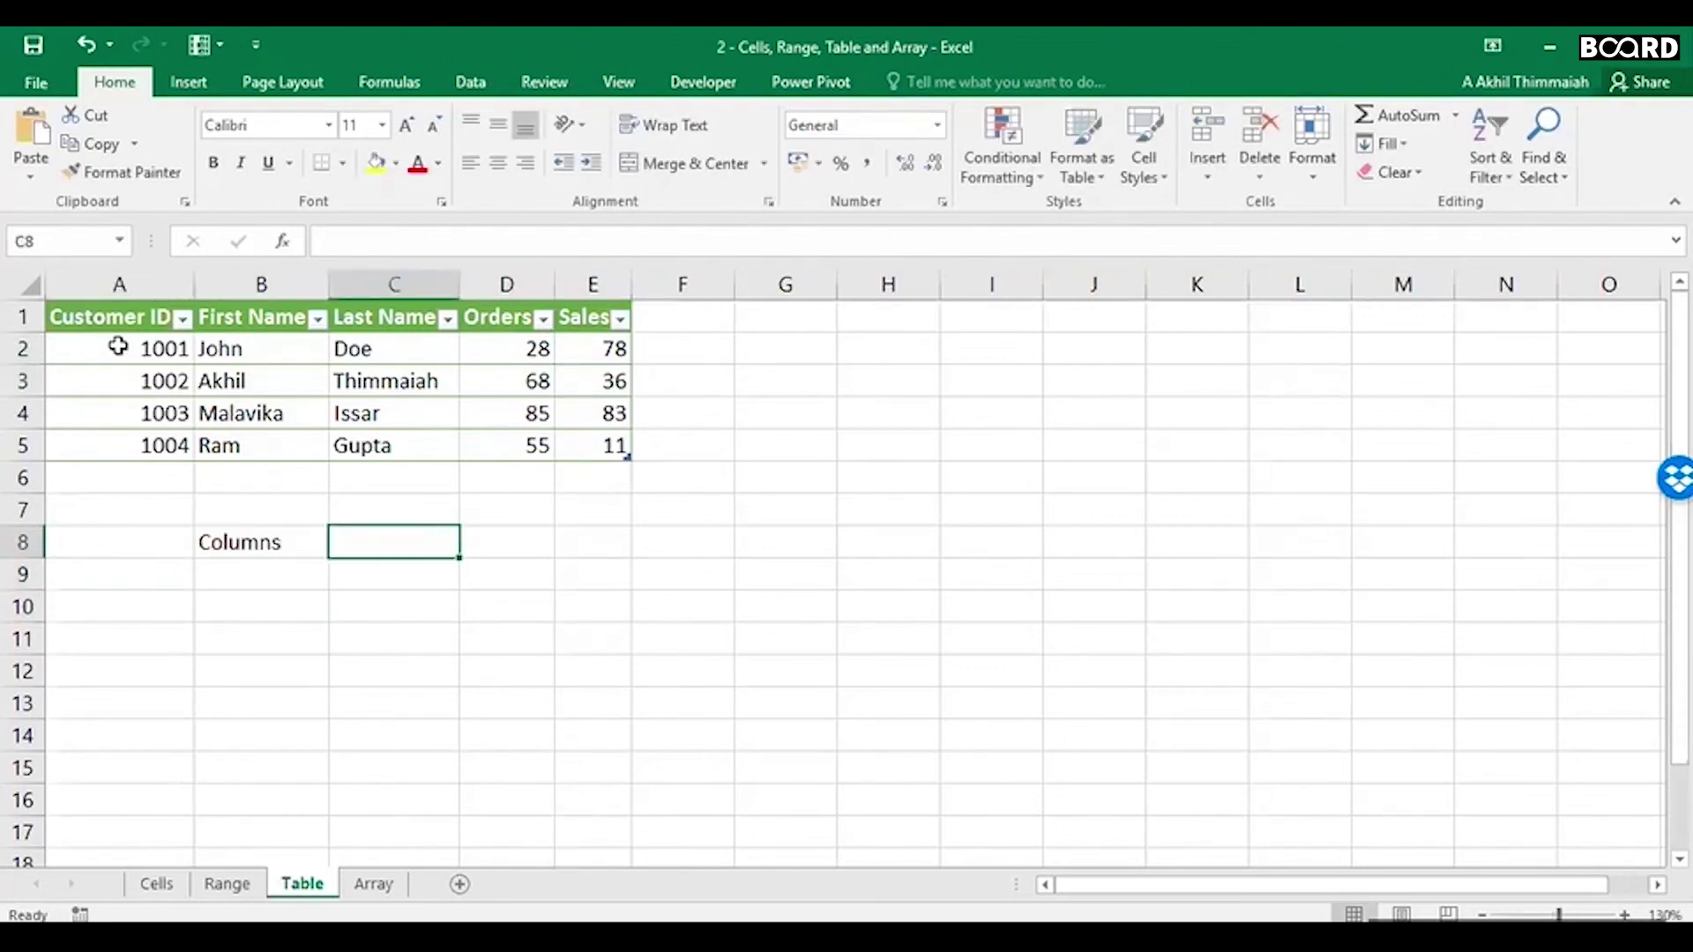
type("Filed")
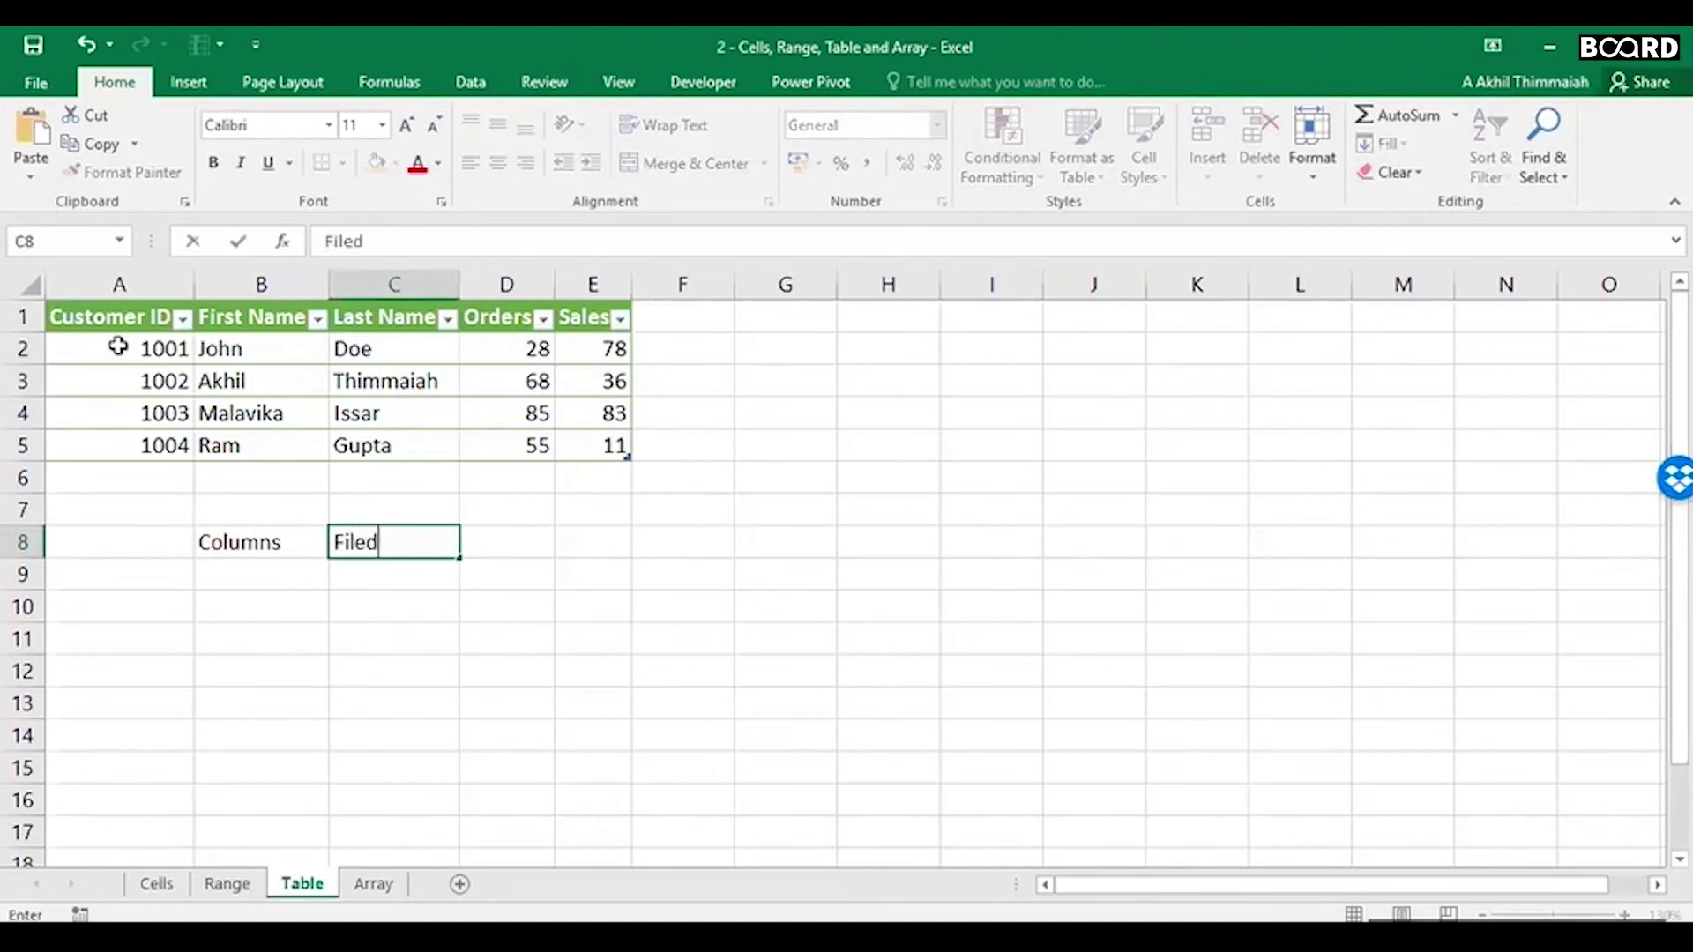
key("BackSpace")
key("BackSpace")
key("BackSpace")
type("elds")
key("Return")
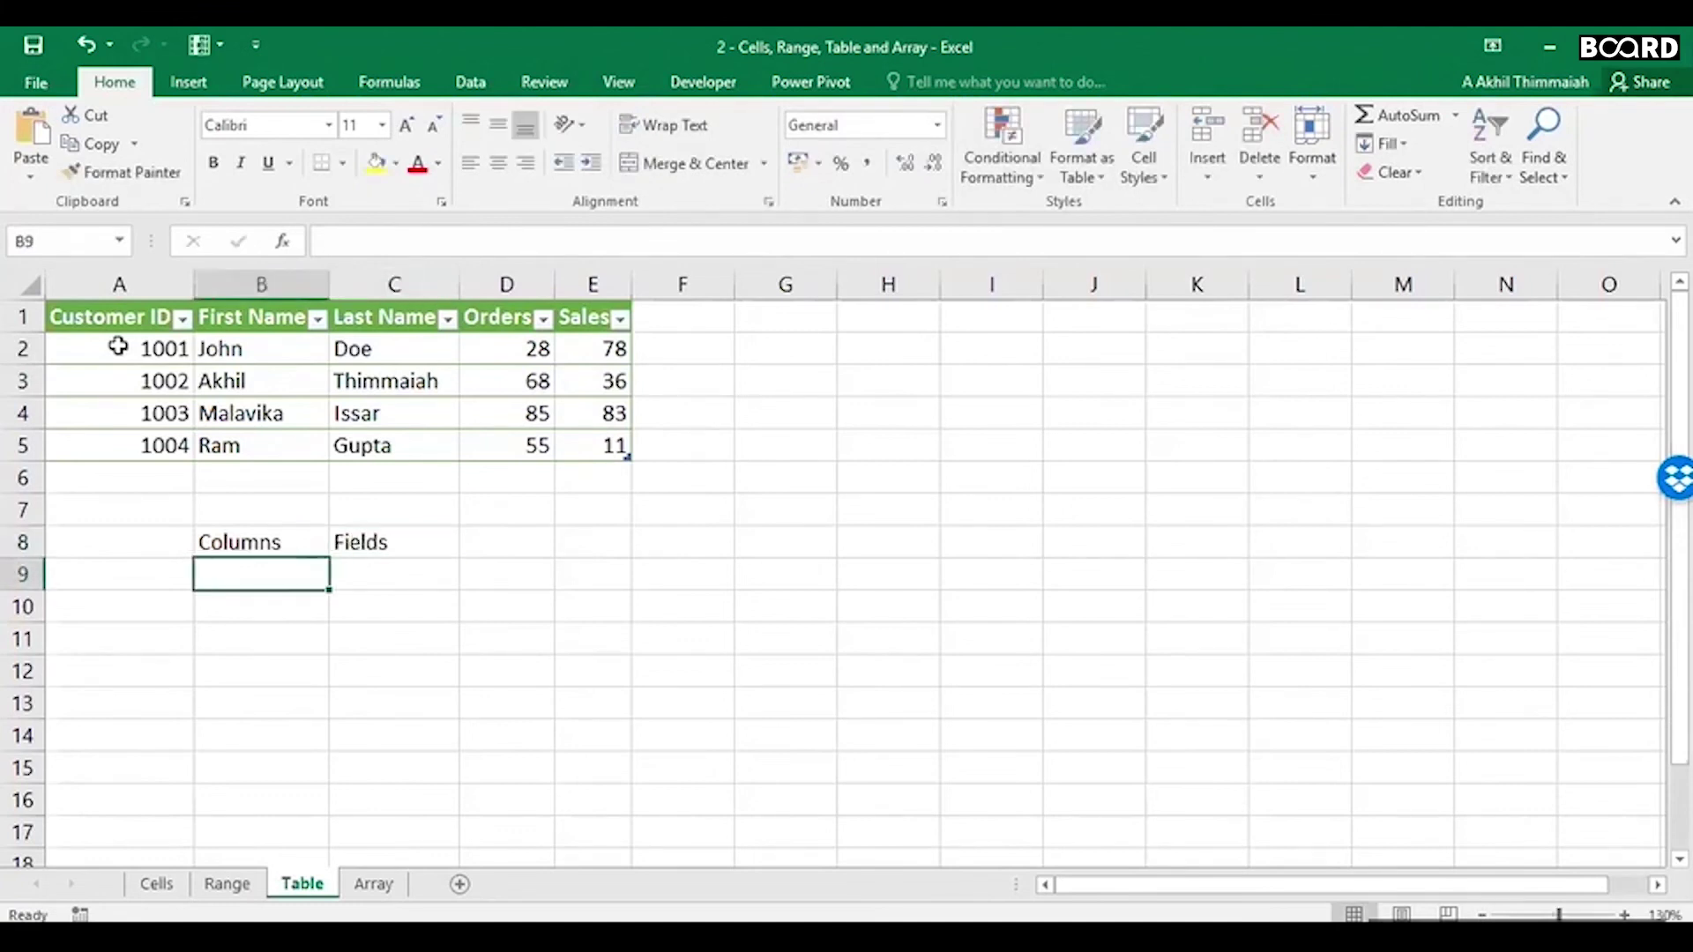
Step: Enter Rows in B9 and Observations/Indexes in C9
type("Rows")
key("Right")
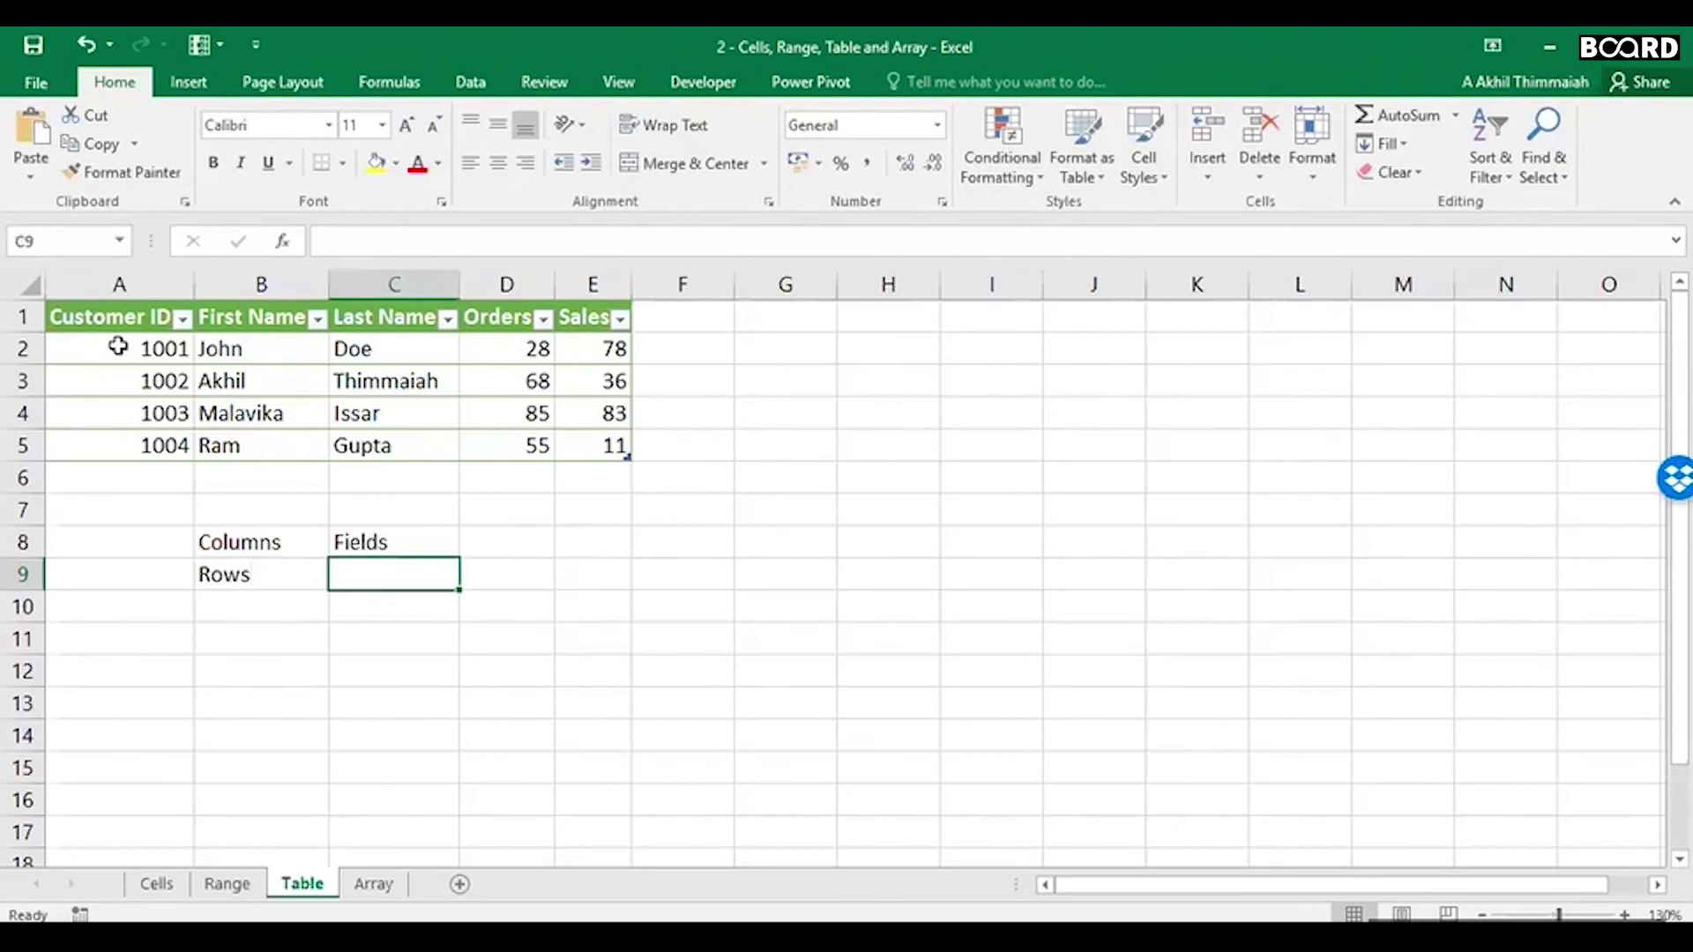
type("Observ")
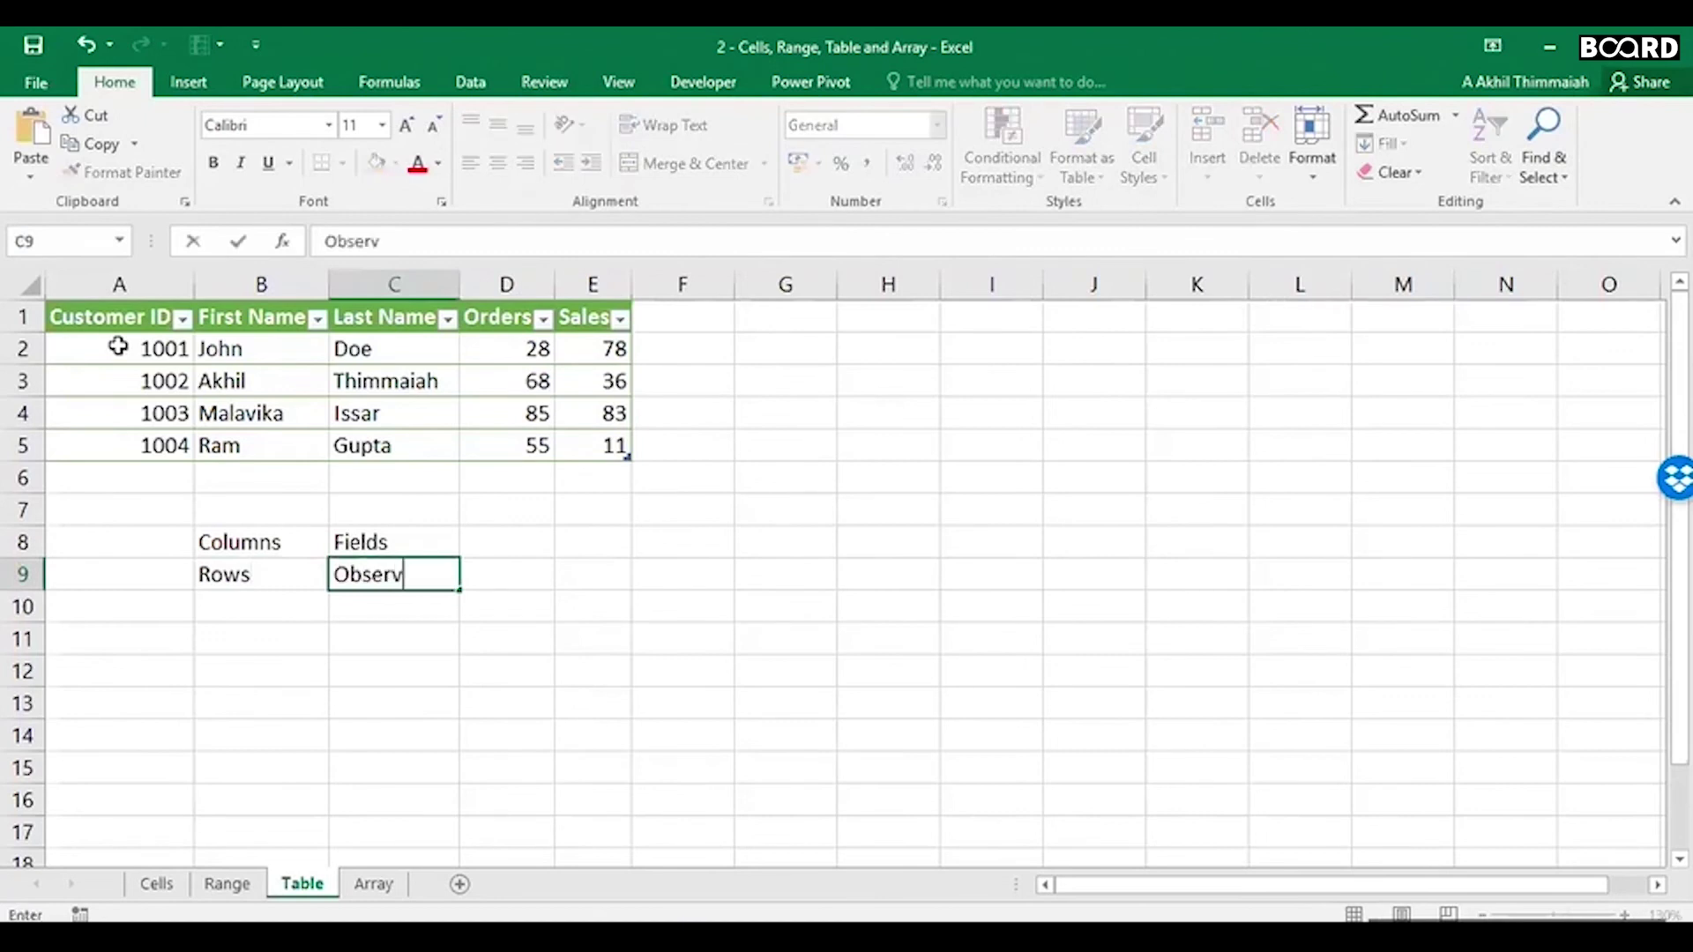
type("ations/Inde")
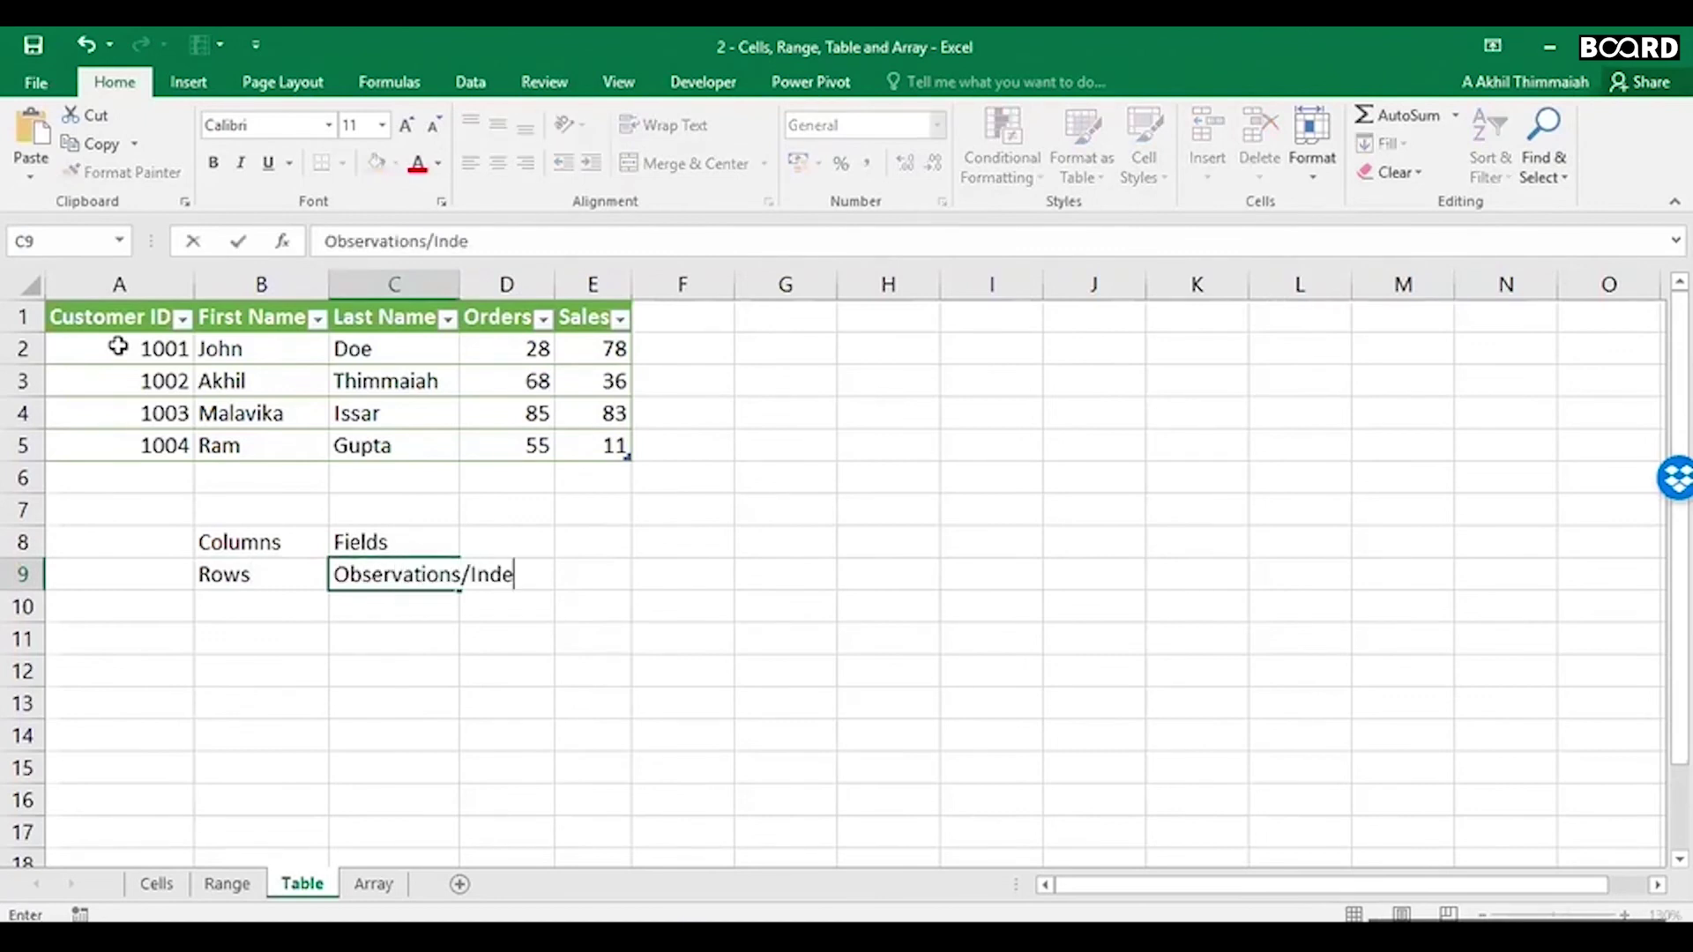
type("xes")
key("Left")
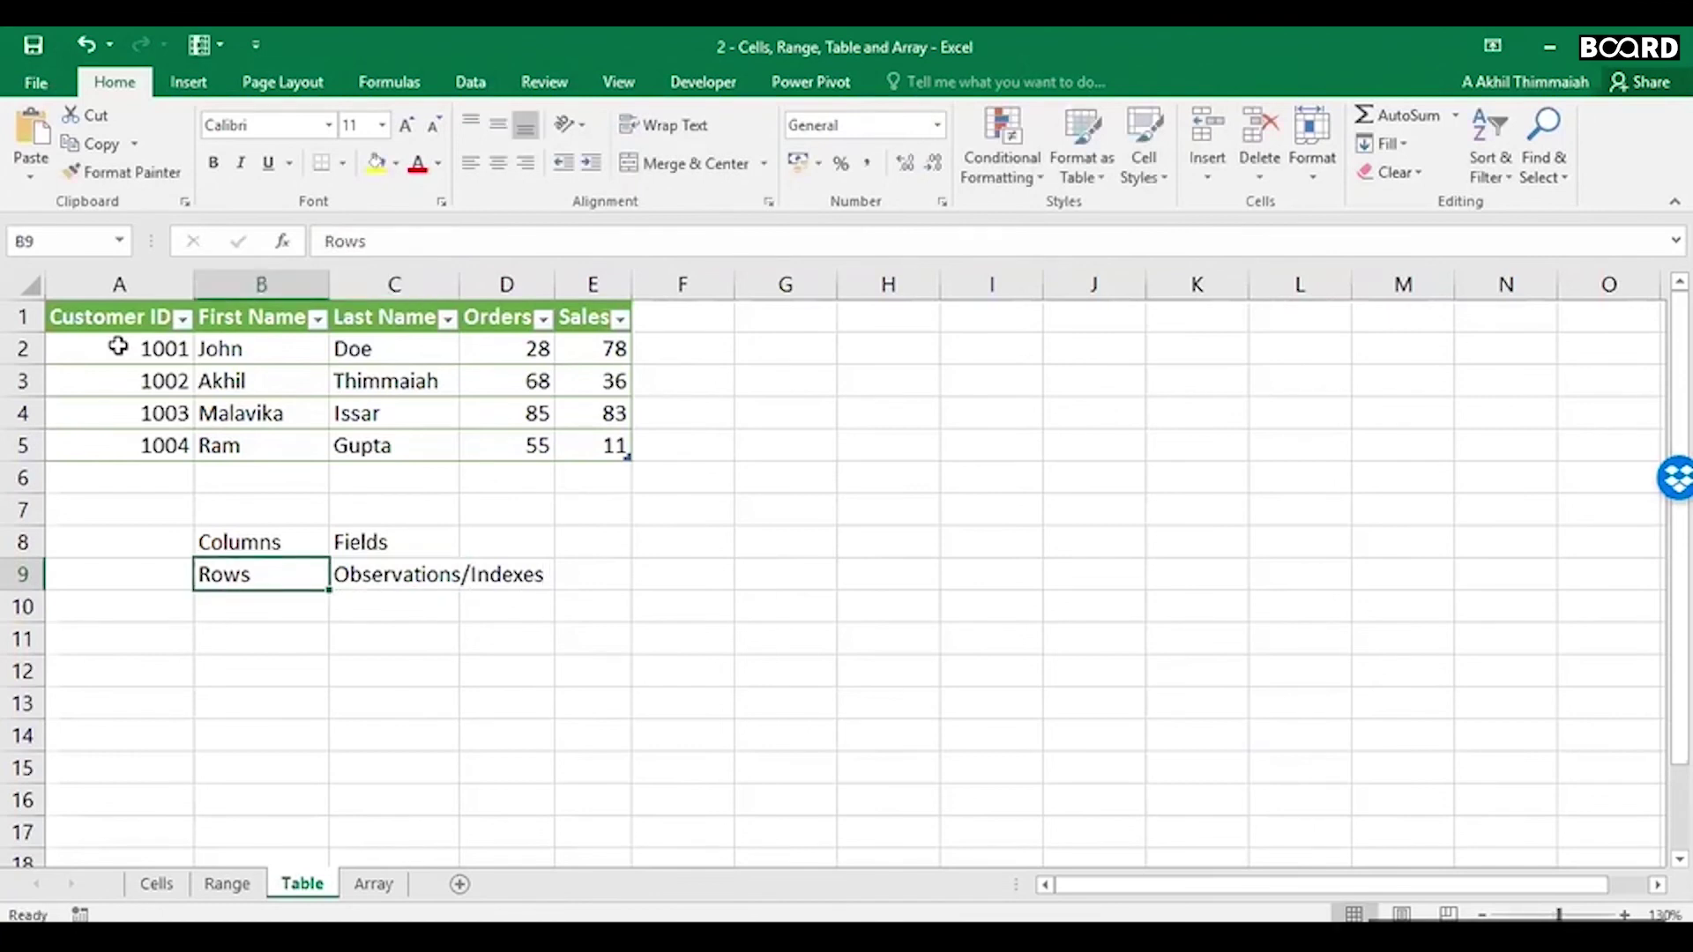
Step: Step through the four notes in B8:C9 to review them, ending on Columns
key("Right")
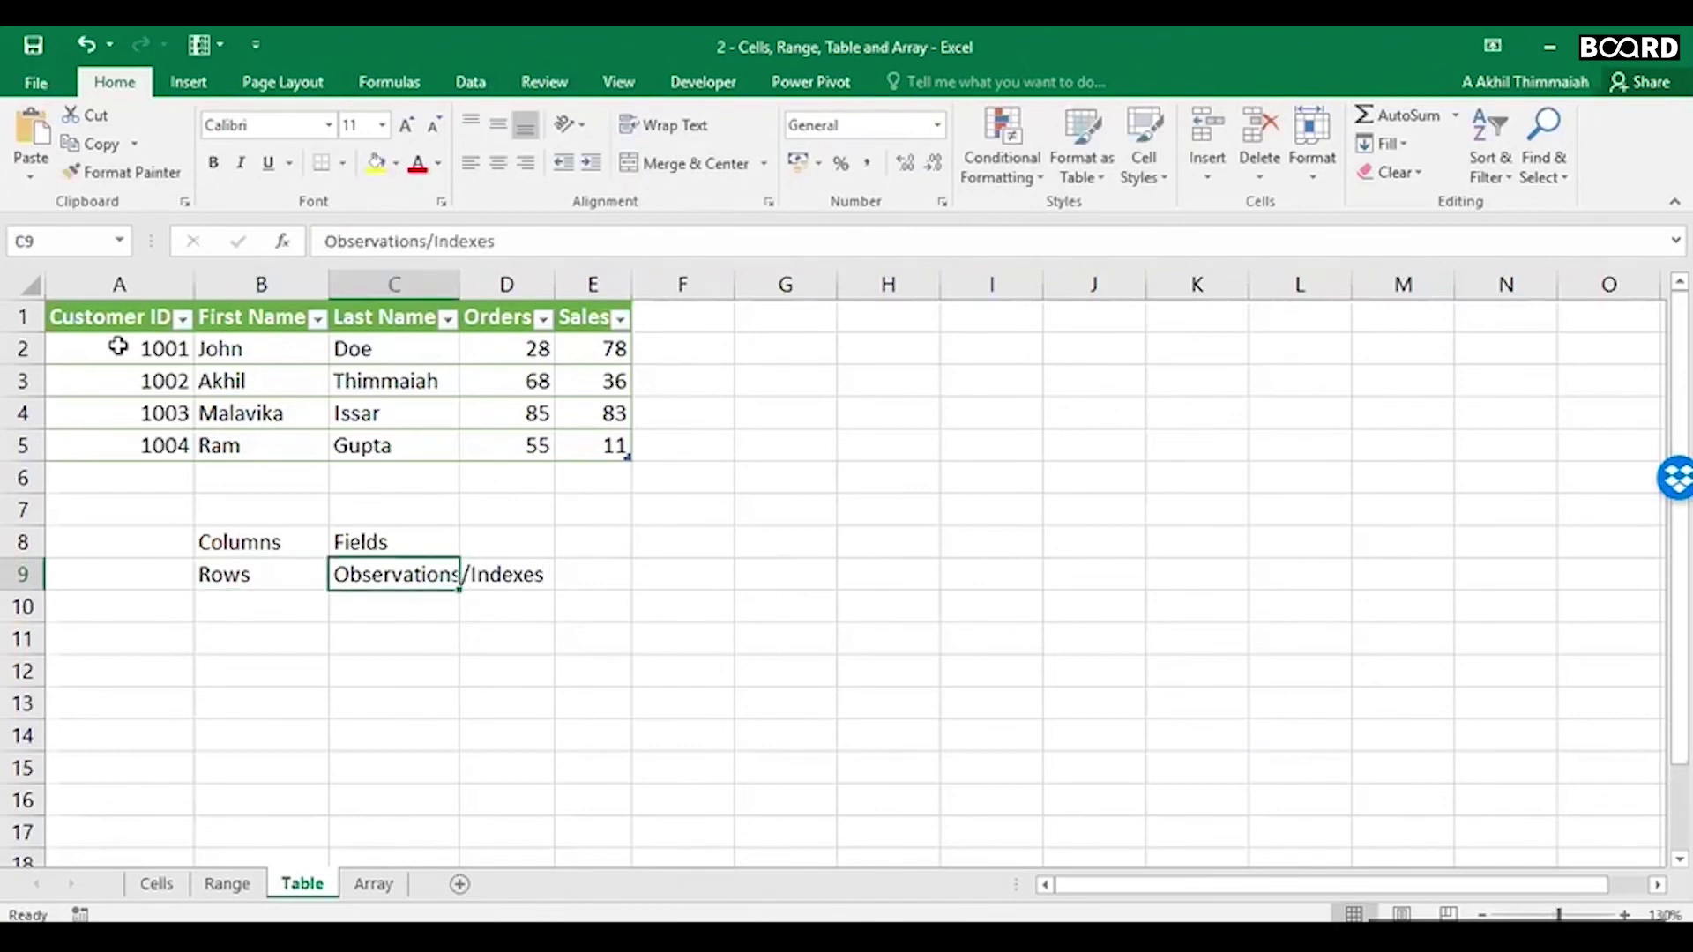
key("Up")
key("Left")
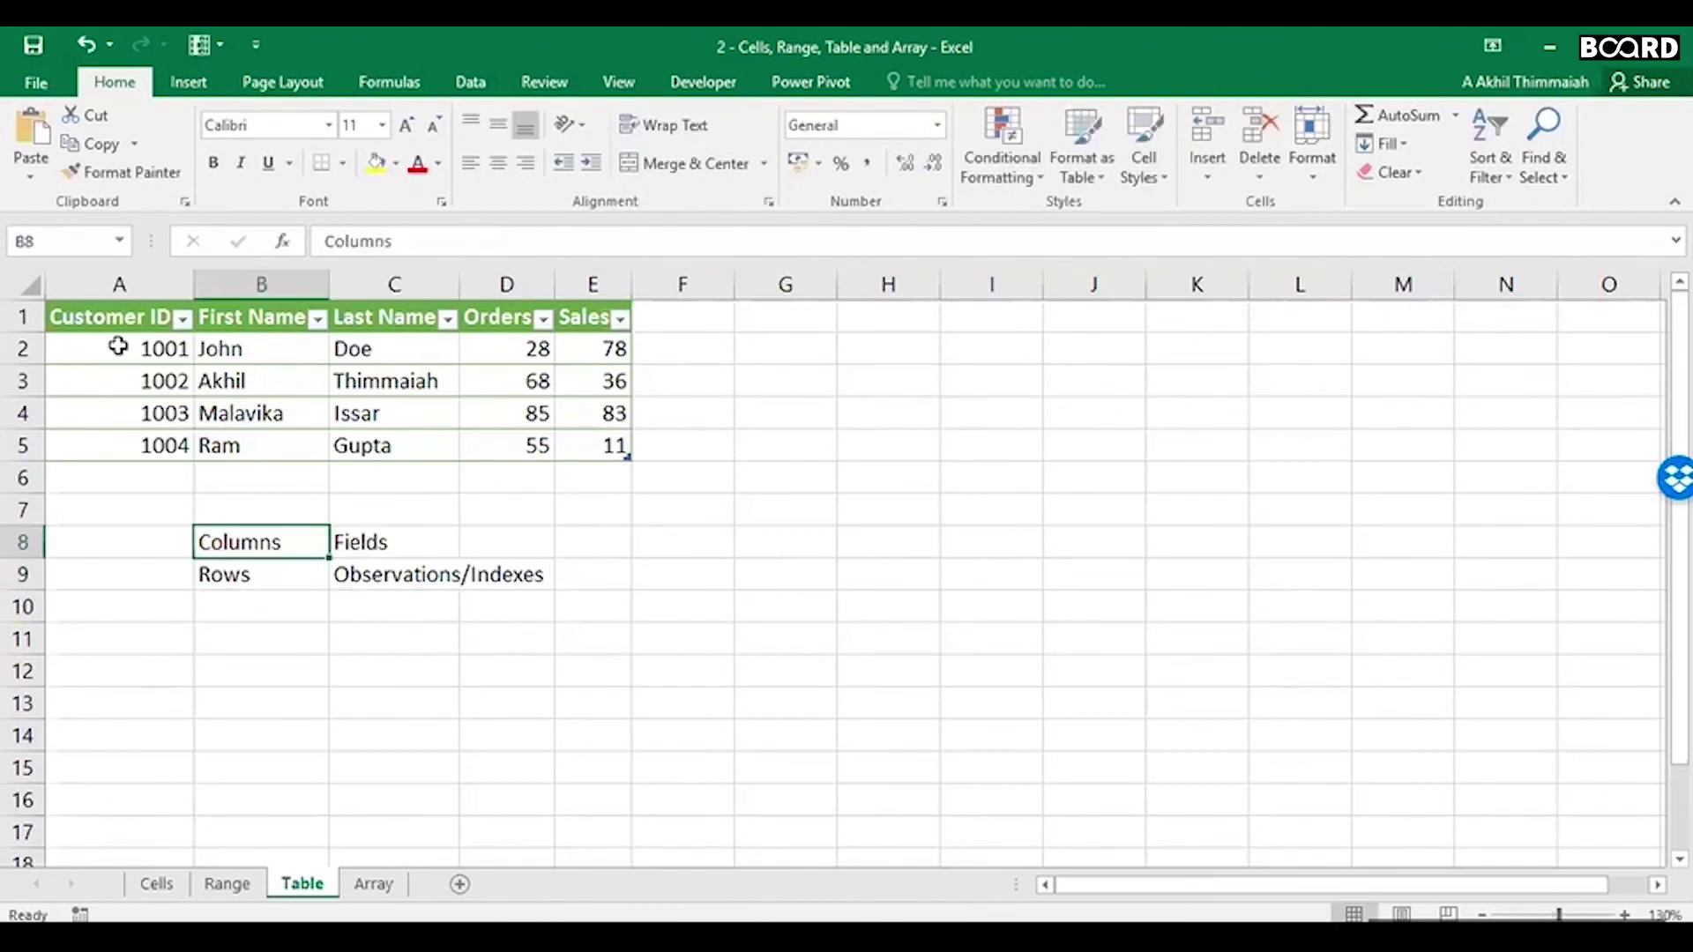
key("Down")
key("Right")
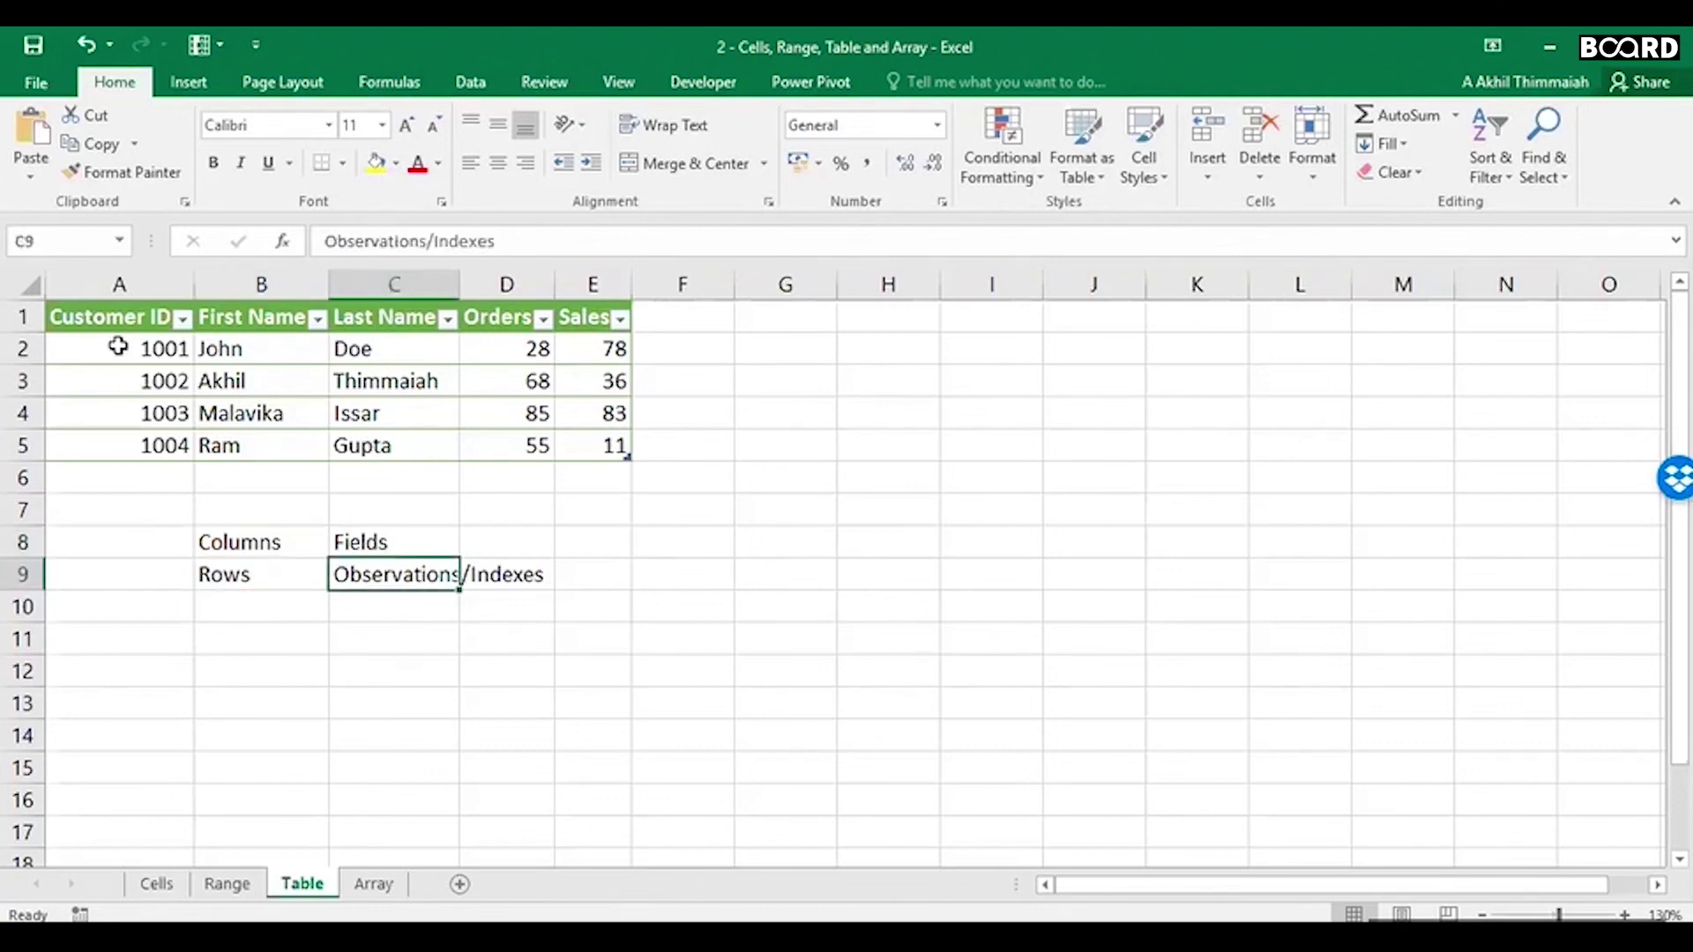
key("Up")
key("Down")
key("Left")
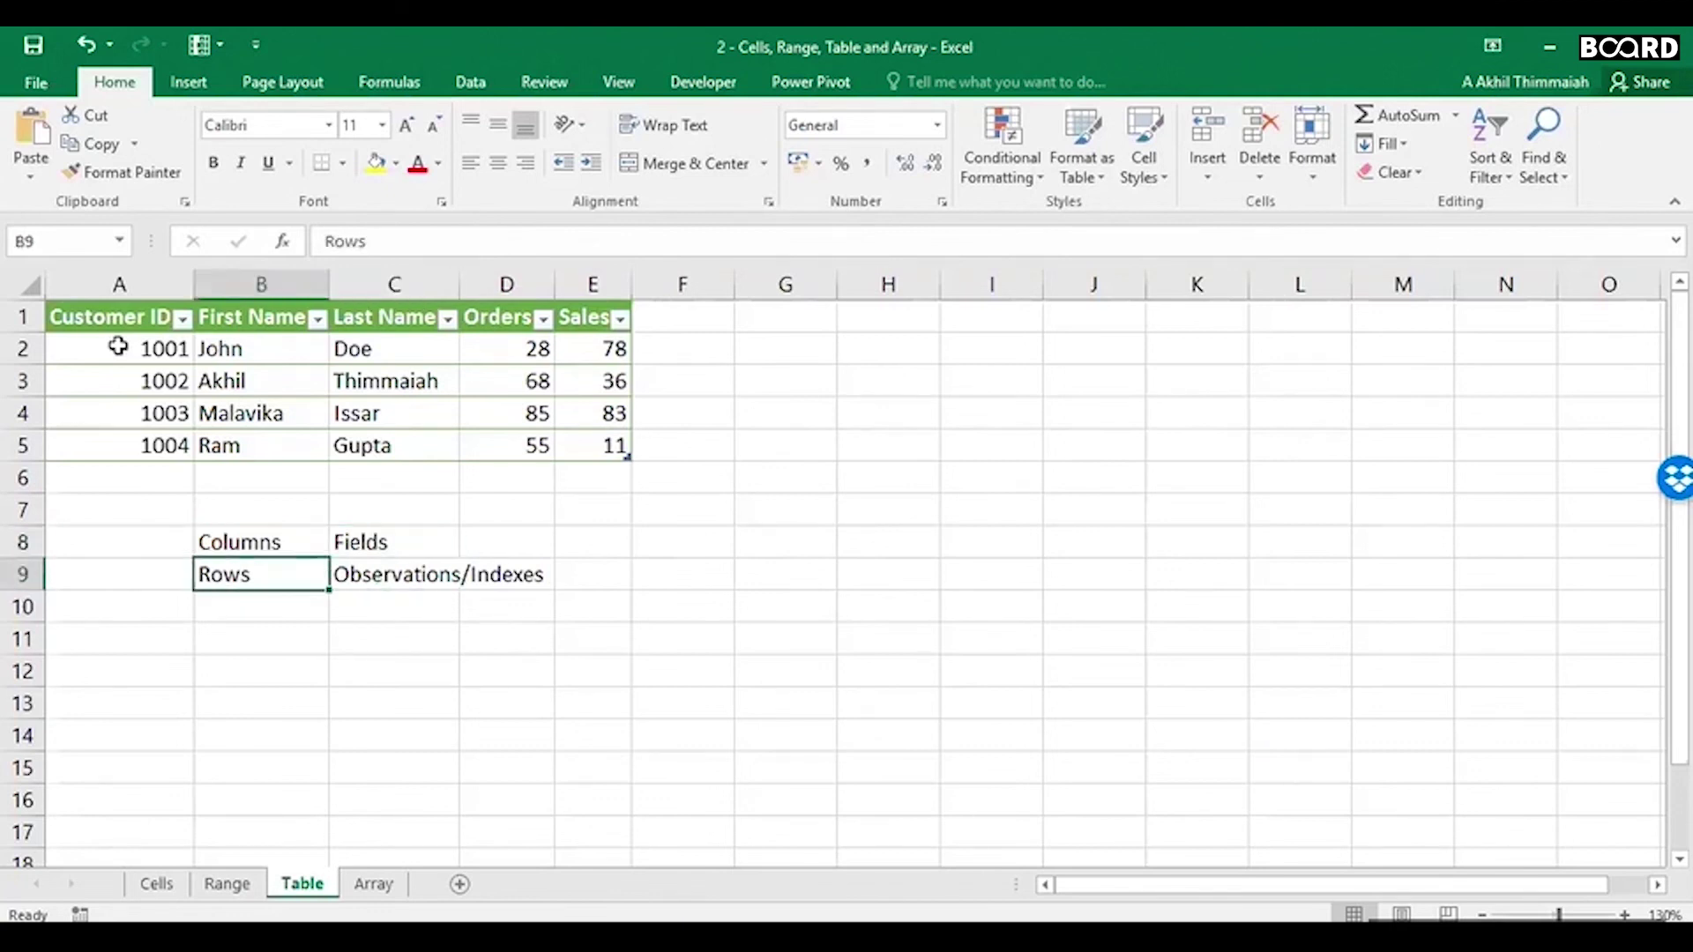
key("Up")
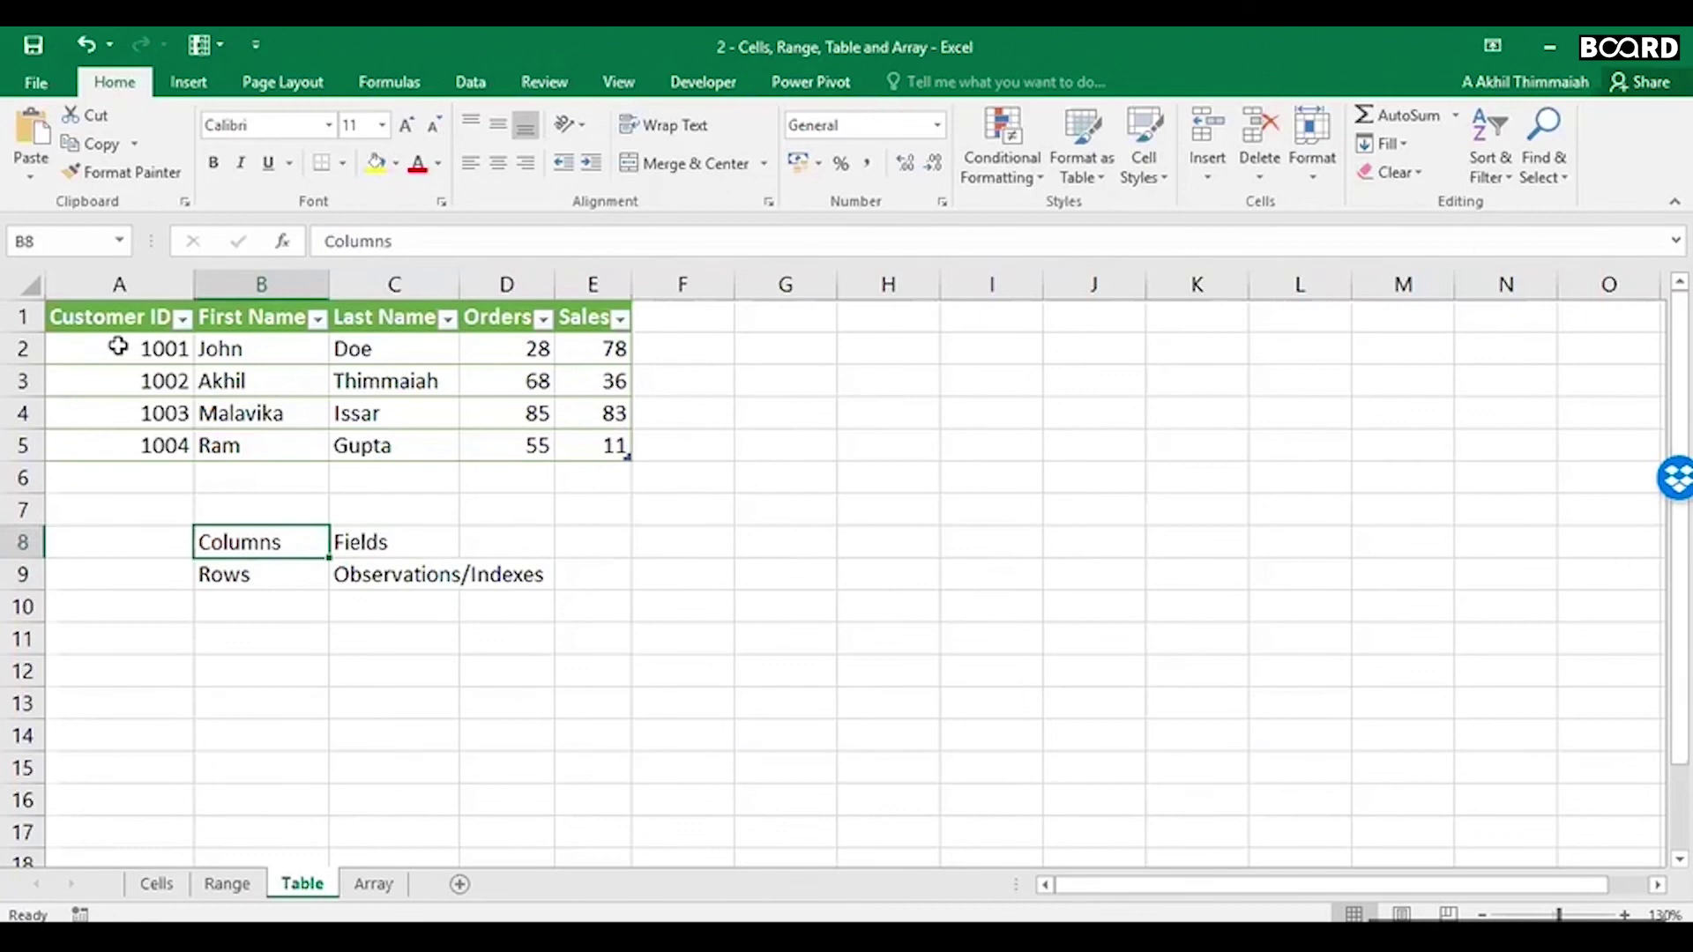
Step: Open the Array sheet and select the header row A1:E1, then the Customer ID cells
key("ctrl+Page_Down")
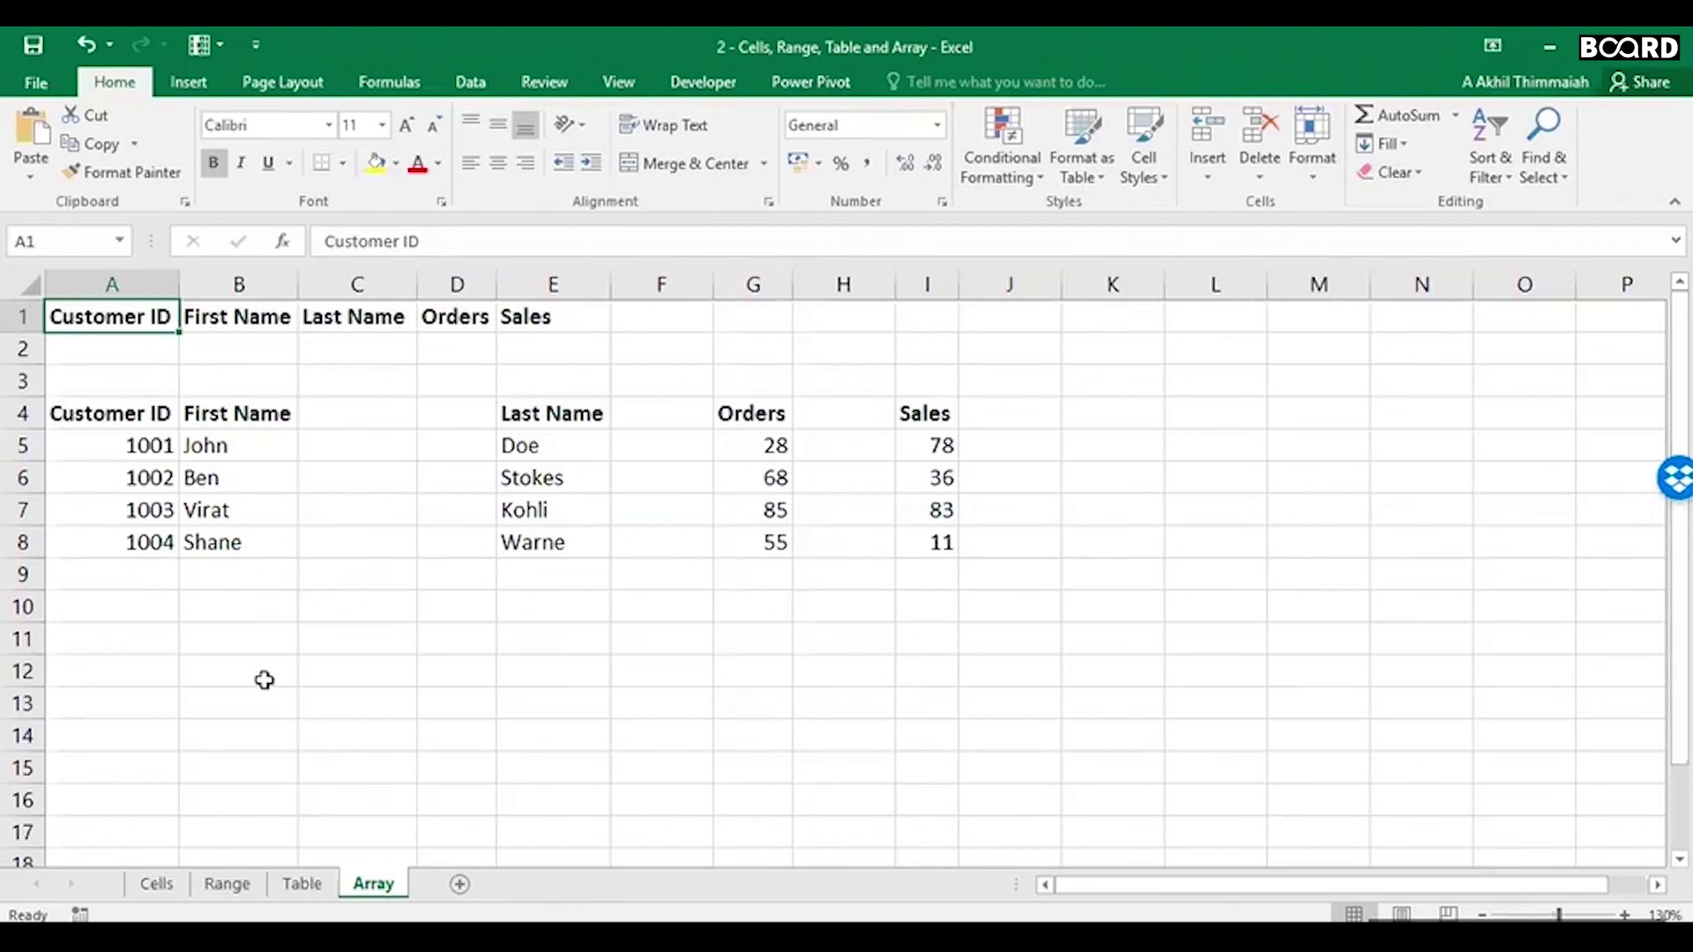
key("shift+Right")
key("shift+Right")
key("shift+Right")
key("shift+Right")
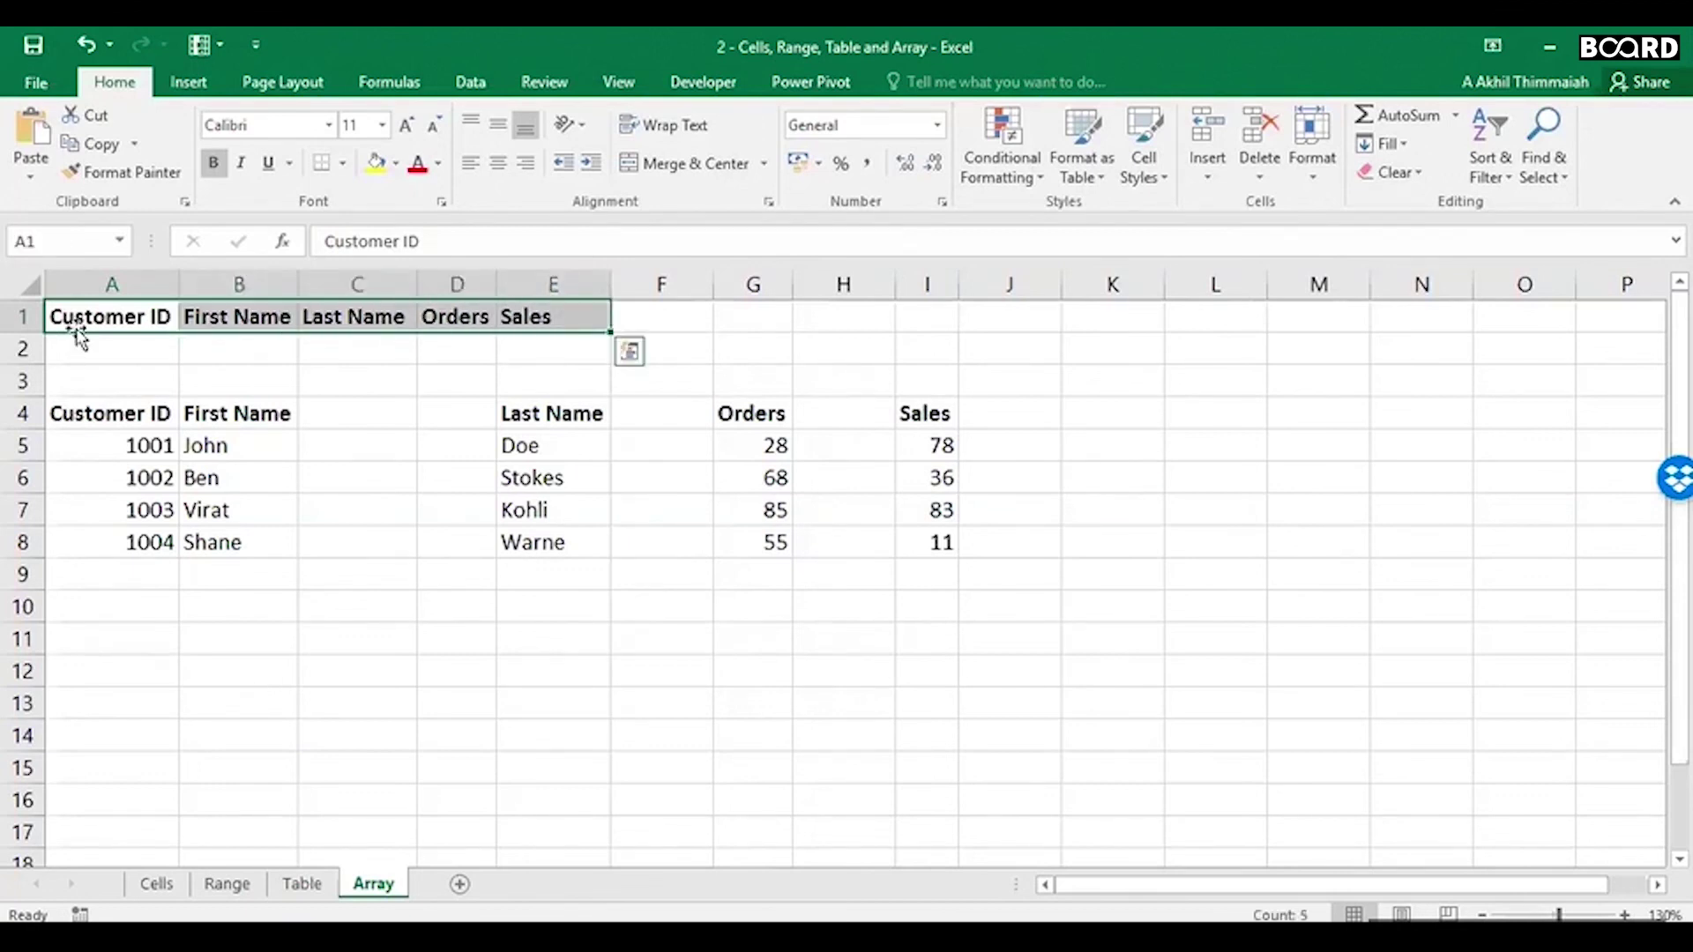
left_click(557, 317)
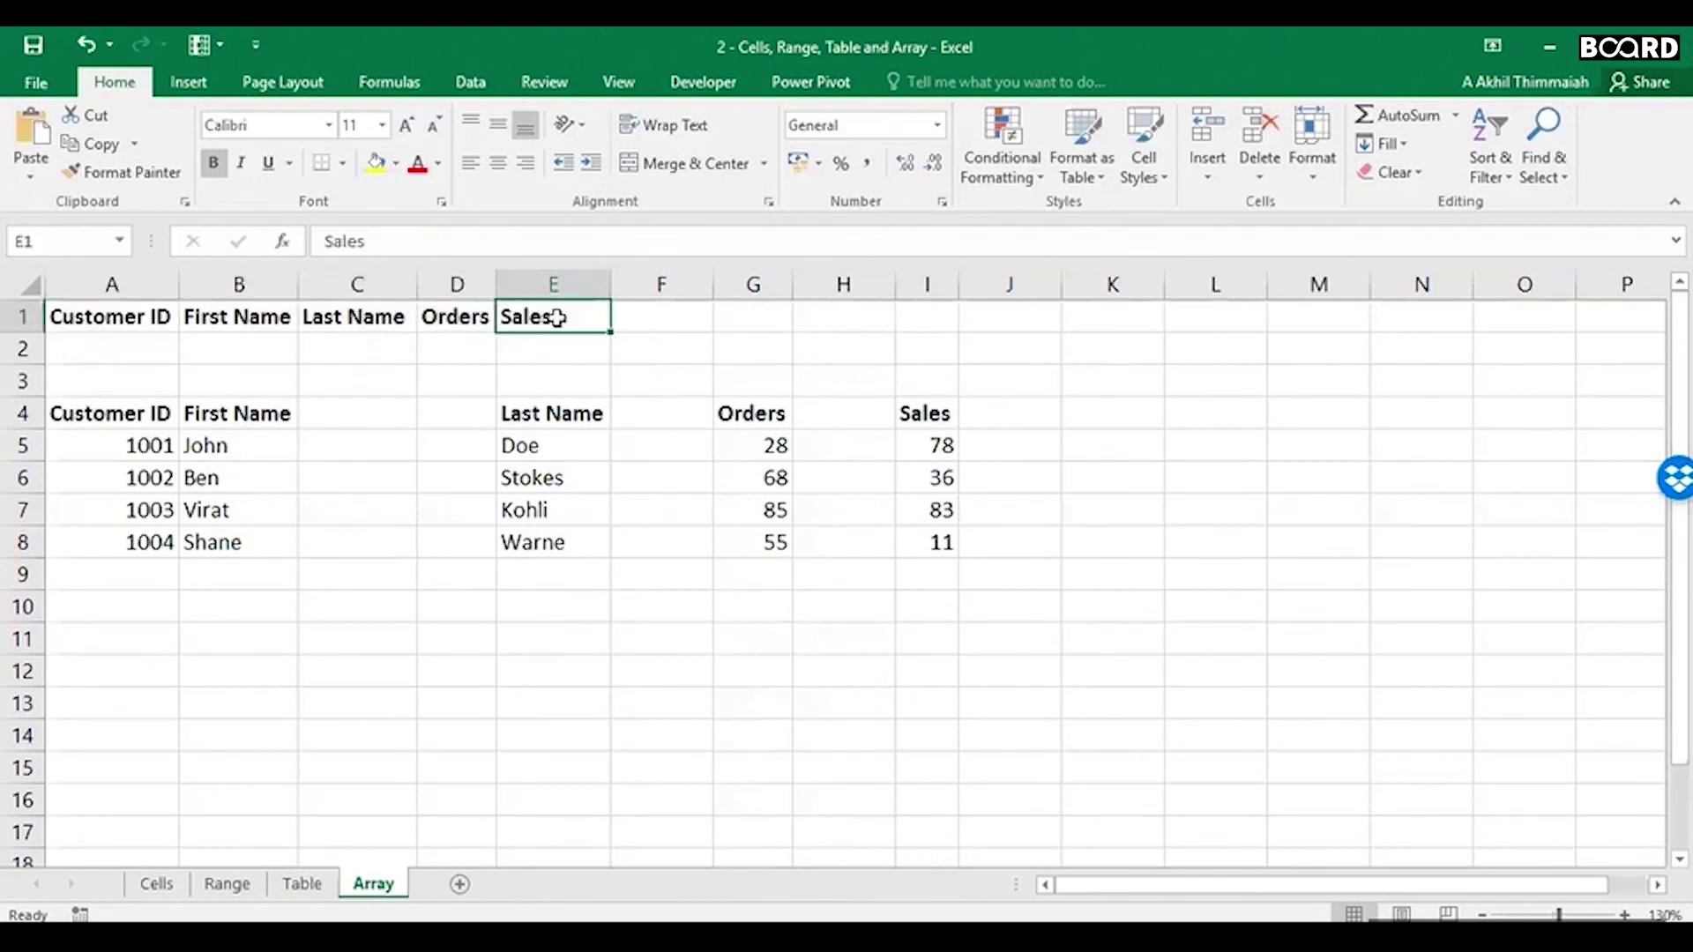
left_click(139, 322)
key("shift+Right")
key("shift+Right")
key("shift+Right")
key("shift+Right")
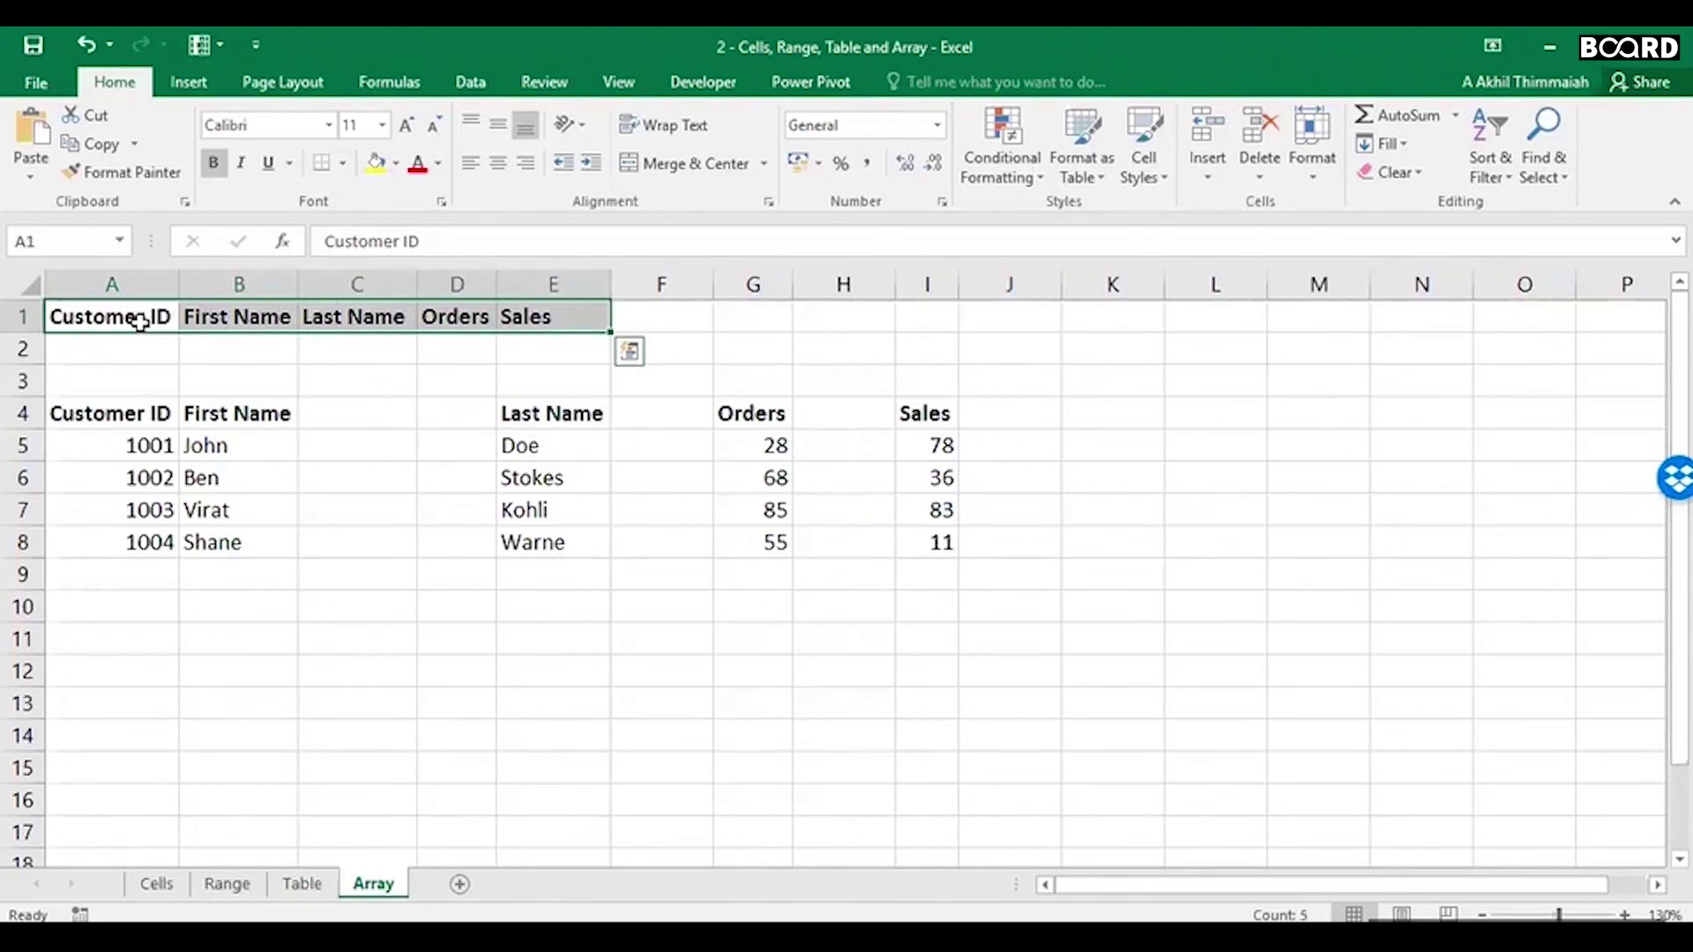
key("Down")
key("Down")
key("Down")
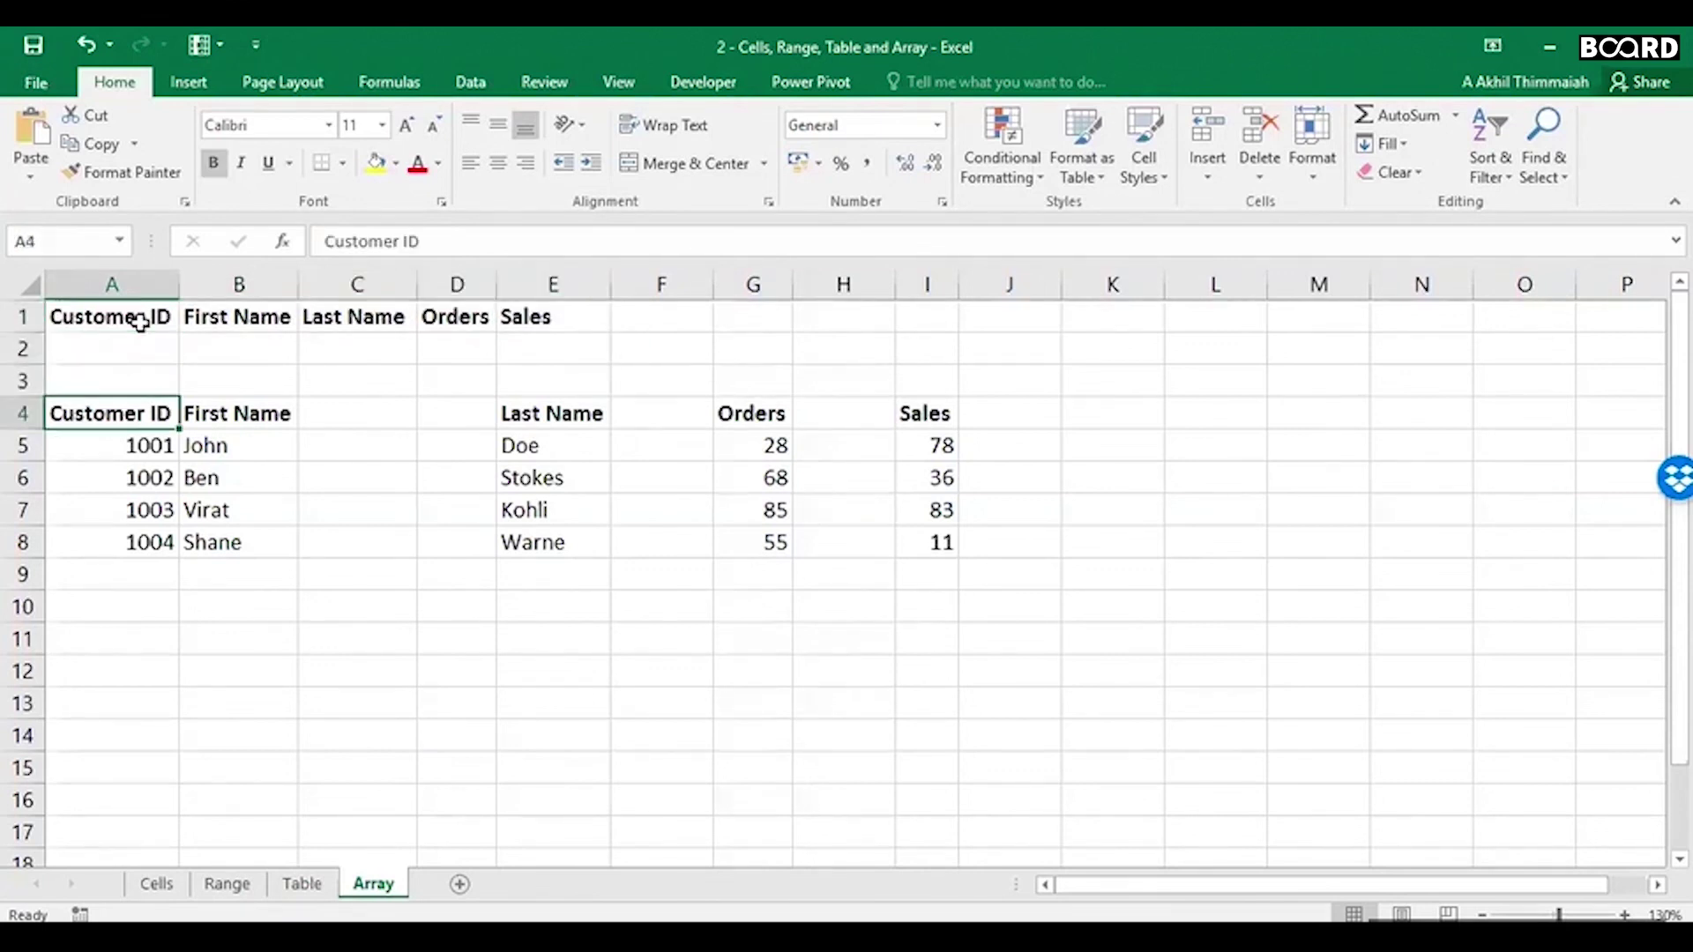
key("shift+Down")
key("shift+Down")
key("shift+Down")
key("shift+Down")
key("Right")
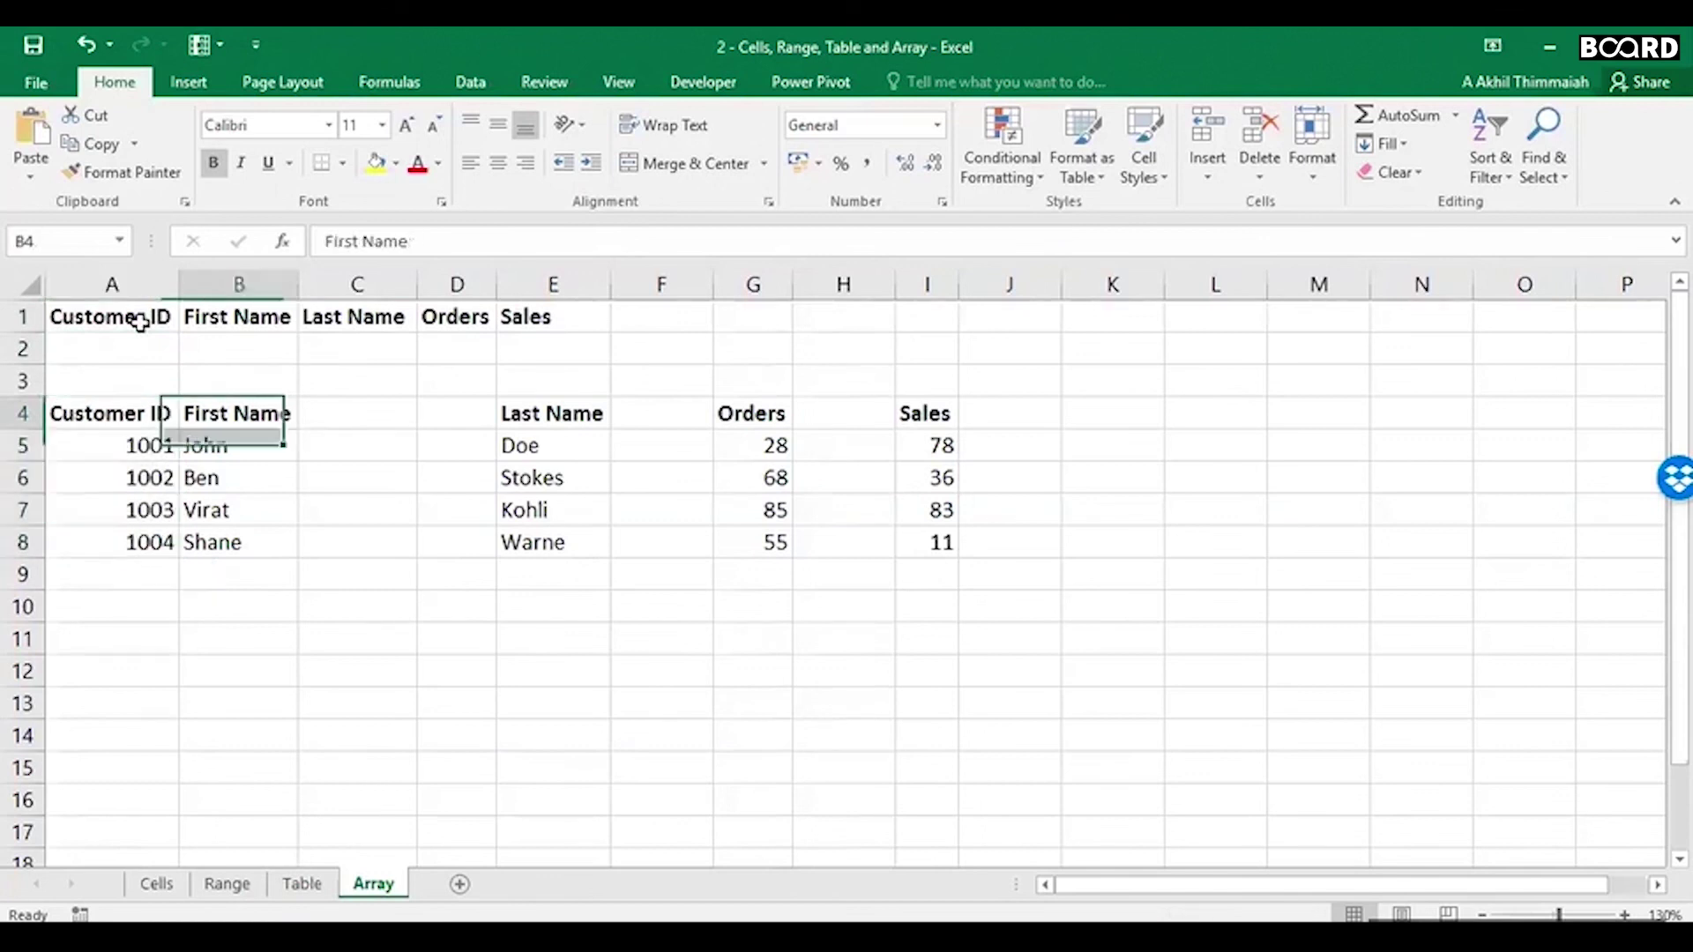
key("shift+Down")
key("shift+Down")
key("shift+Down")
key("shift+Down")
key("Right")
key("Right")
key("Right")
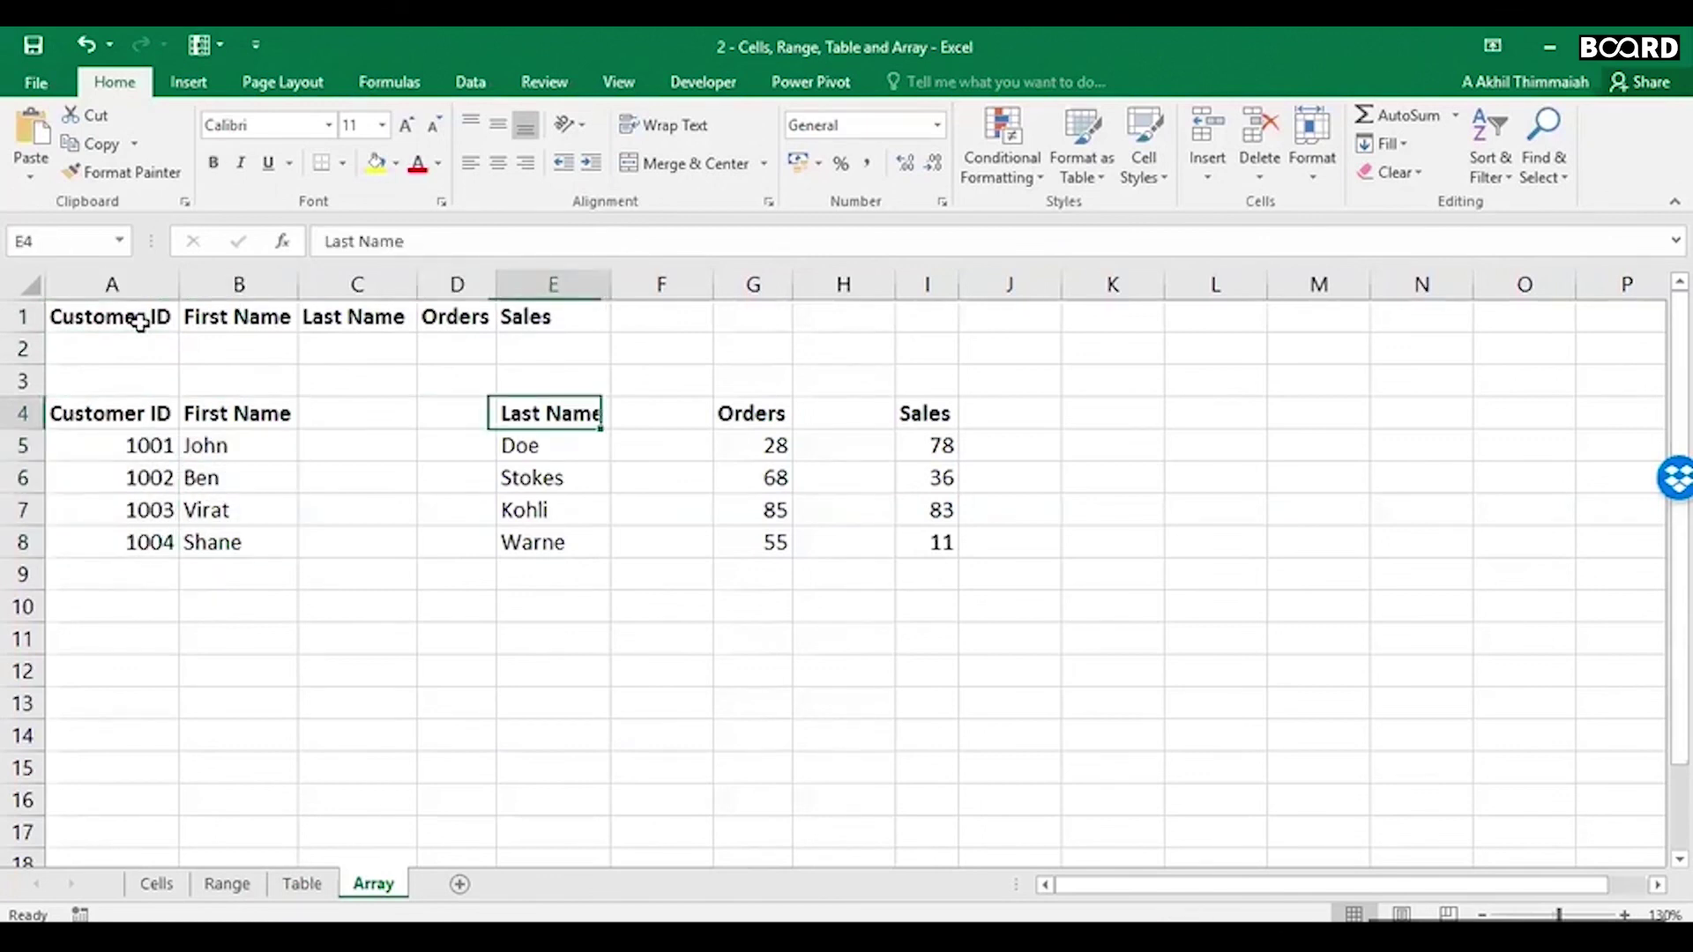
key("shift+Down")
key("shift+Down")
key("shift+Down")
key("shift+Down")
key("Right")
key("Right")
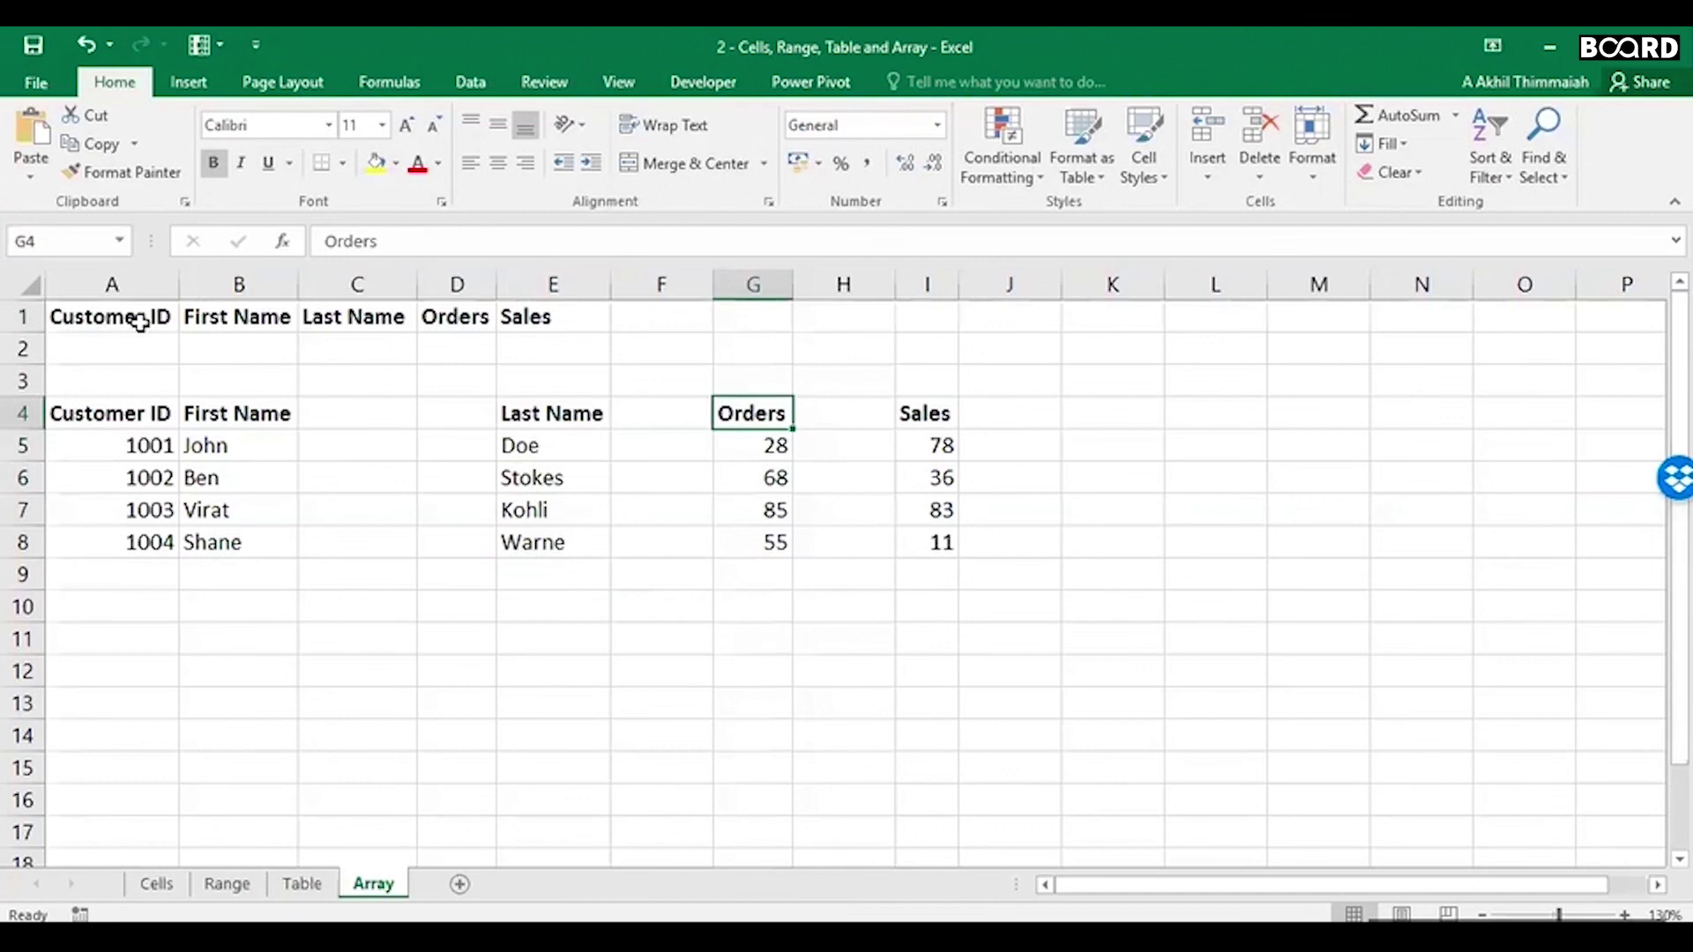
key("shift+Down")
key("shift+Down")
key("shift+Down")
key("shift+Down")
key("Right")
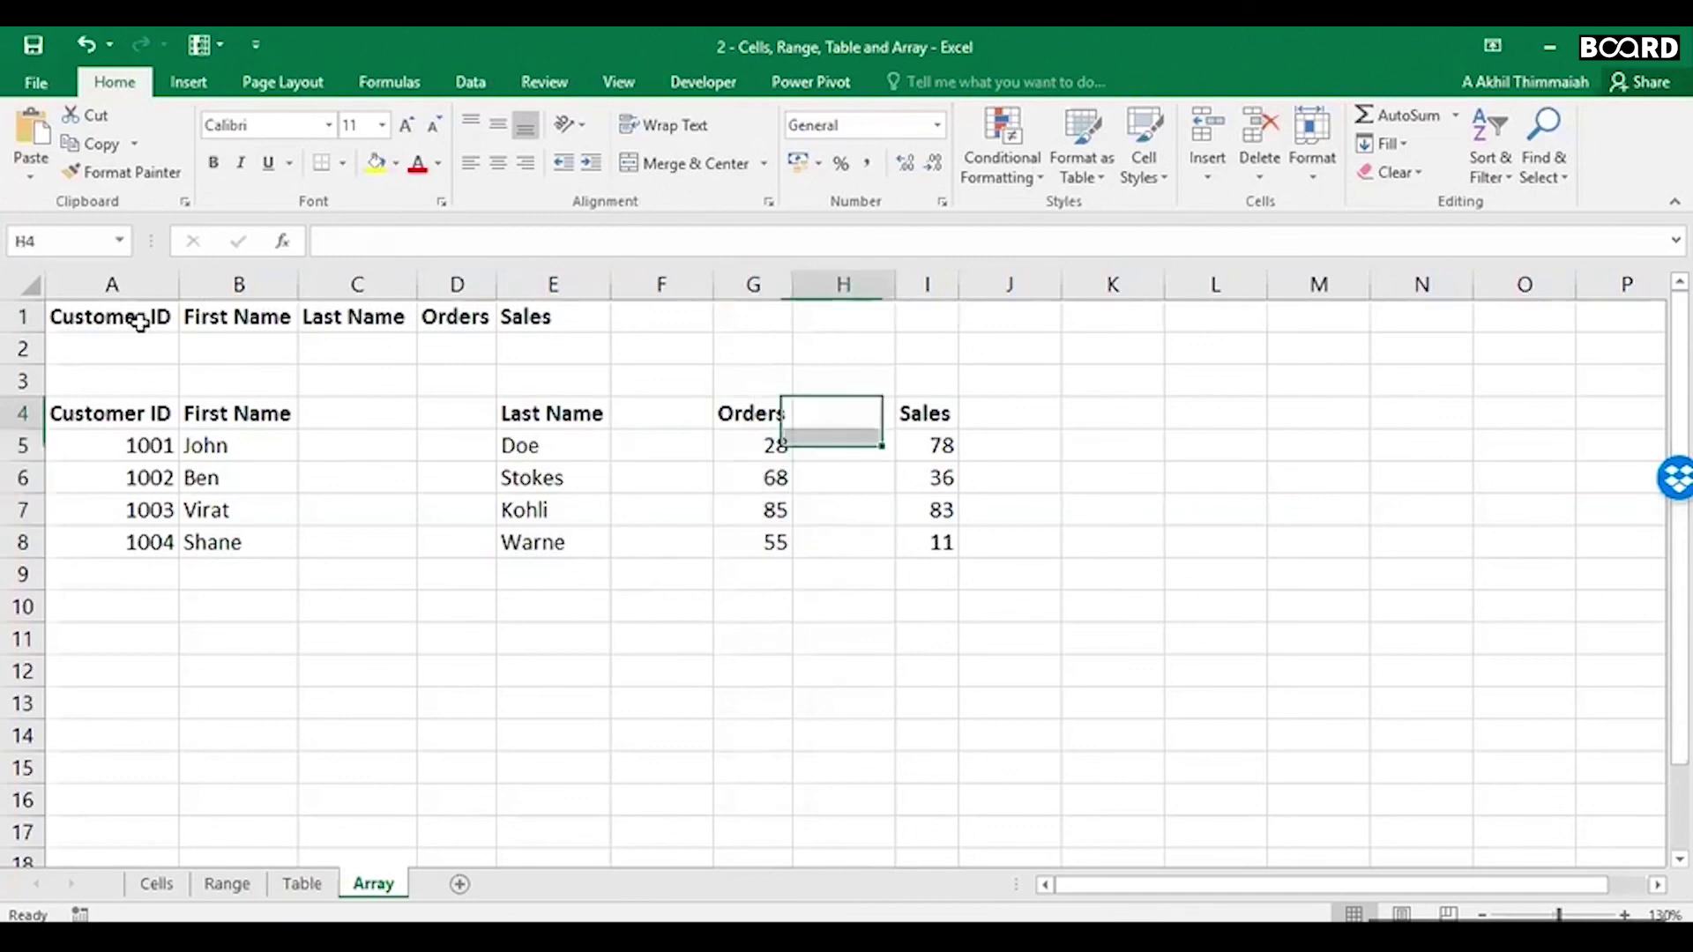
key("Right")
key("shift+Down")
key("shift+Down")
key("shift+Down")
key("shift+Down")
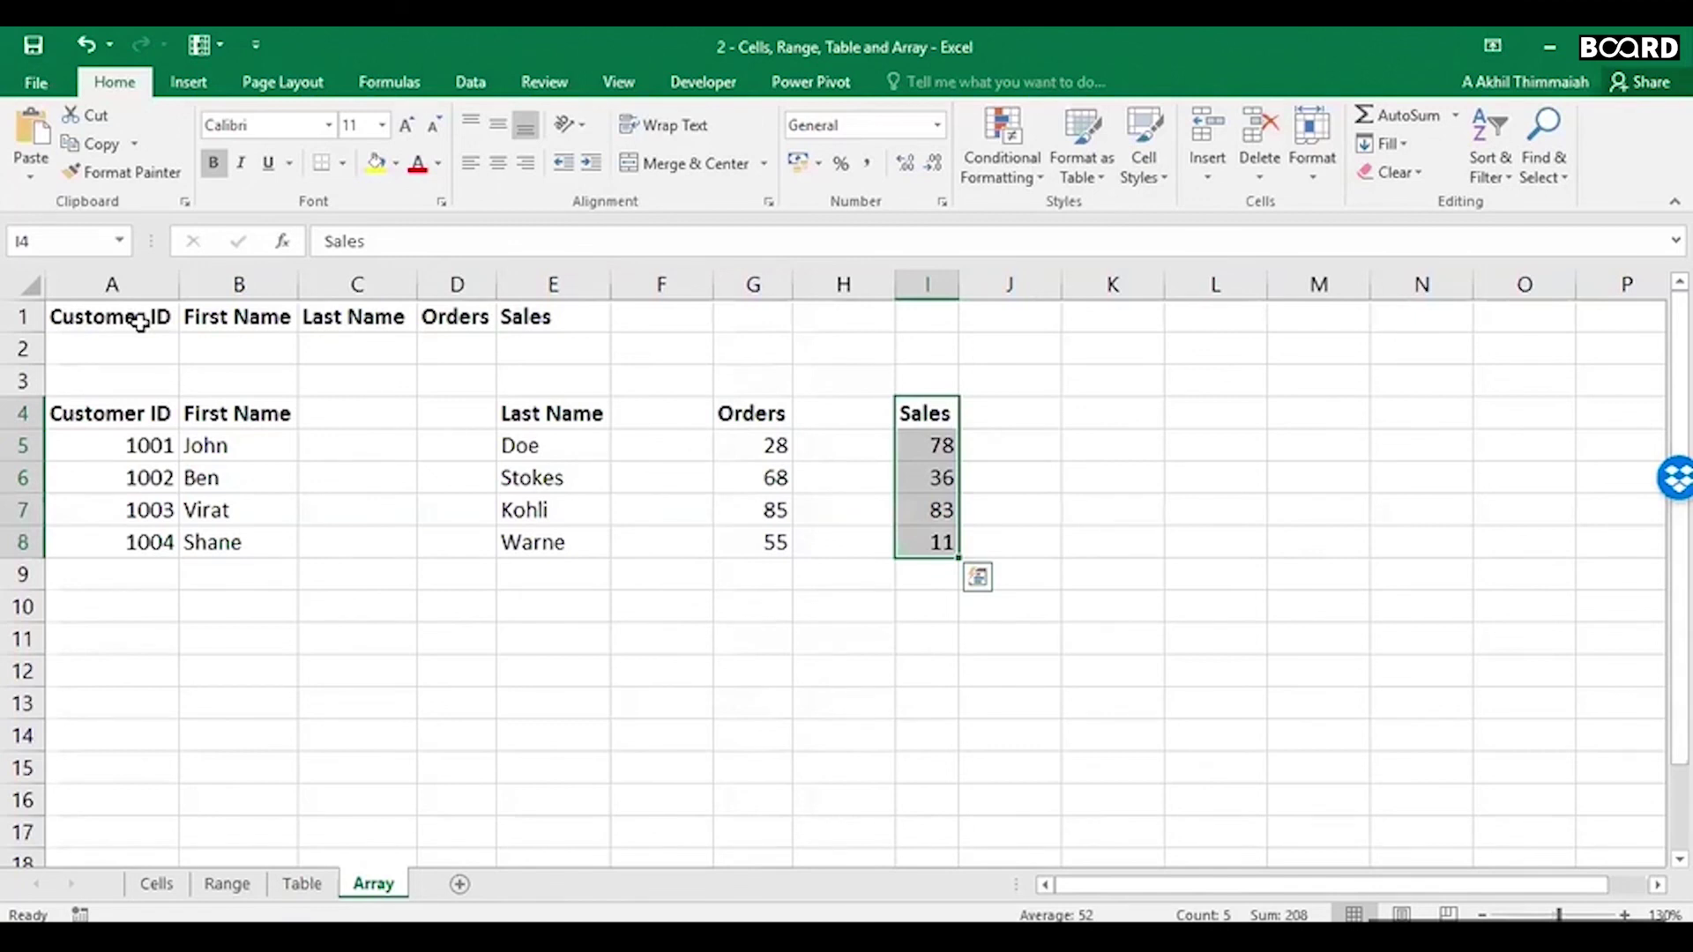
key("Left")
key("Left")
key("Left")
key("Left")
key("Left")
key("Left")
key("Left")
key("Left")
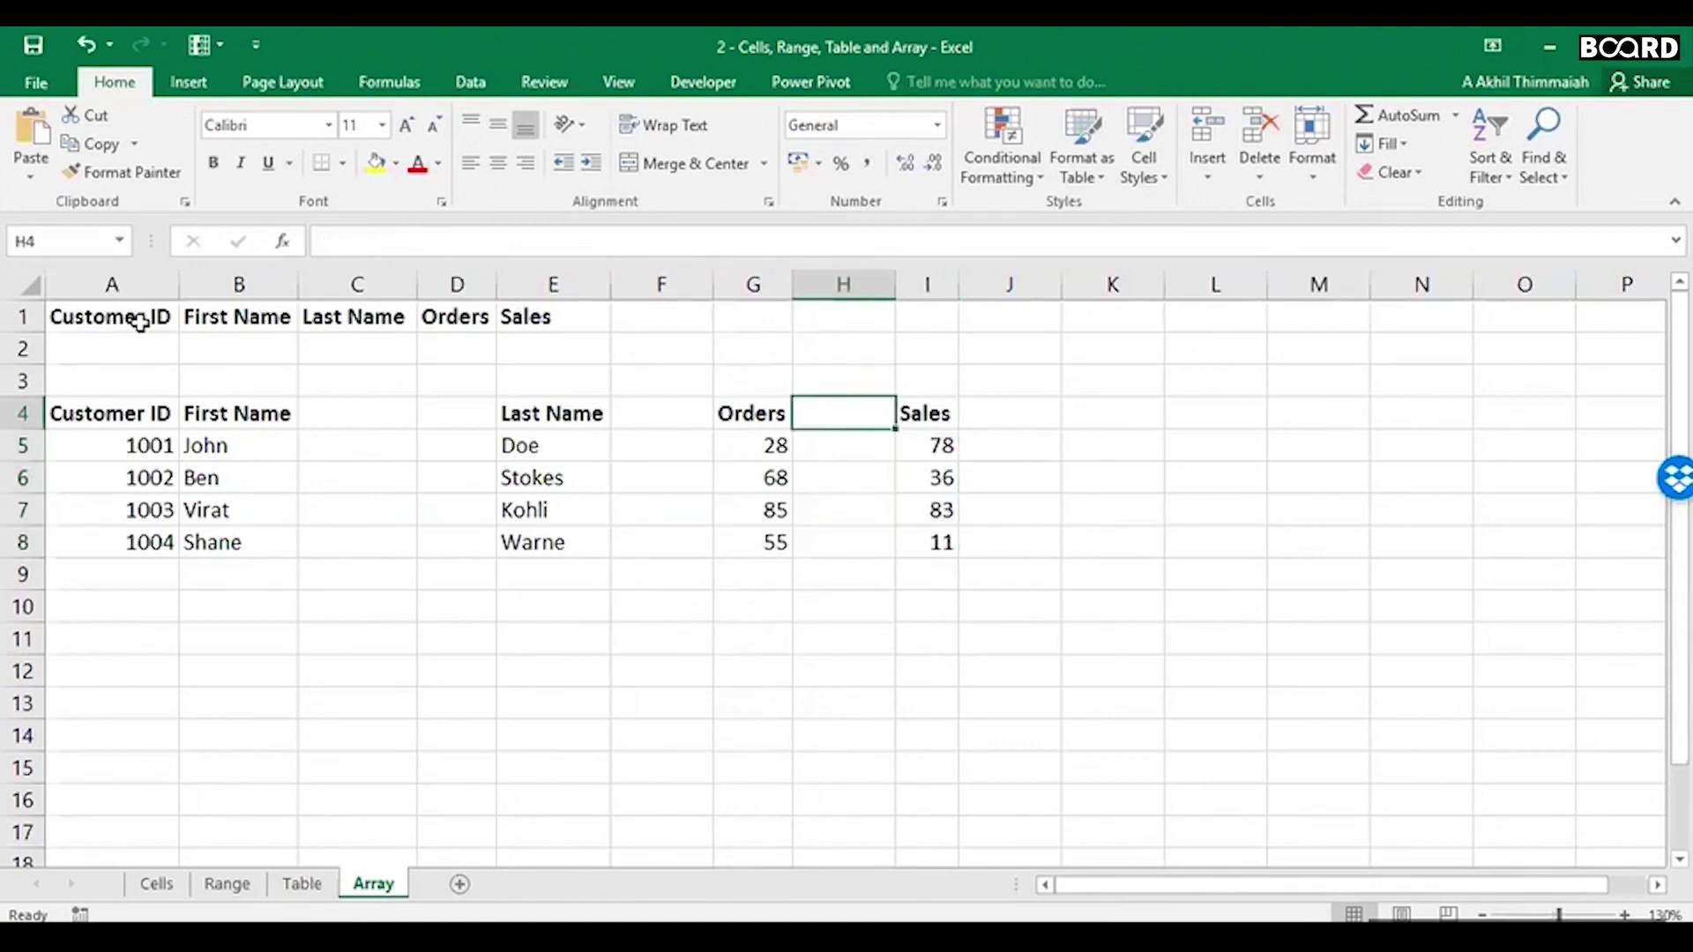